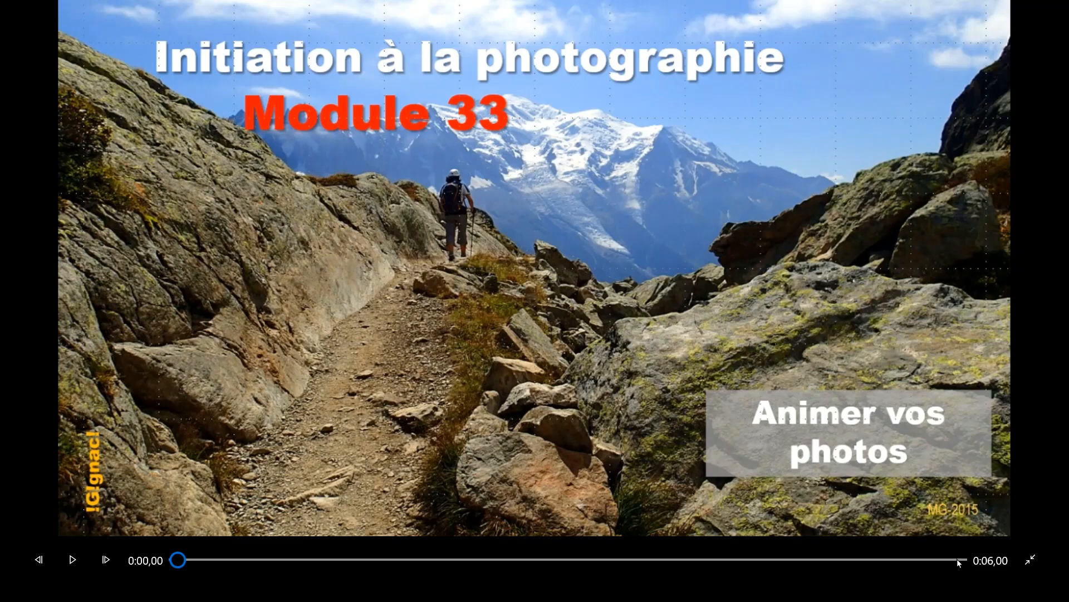
# Jump to the end of the video preview to show the title card's text, and leave full-screen view.
pyautogui.click(958, 560)
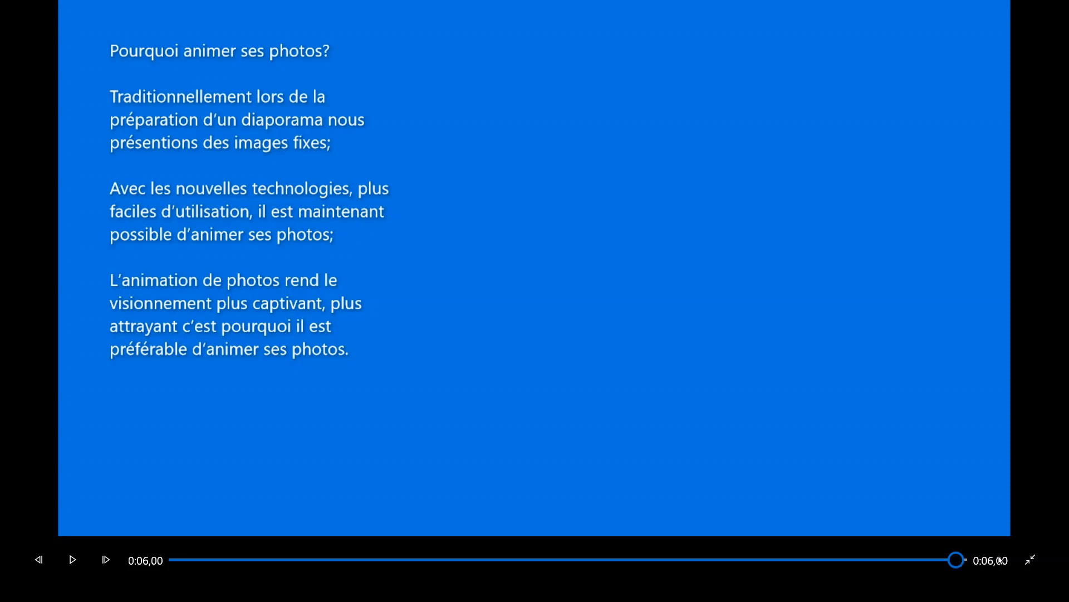
pyautogui.click(1031, 559)
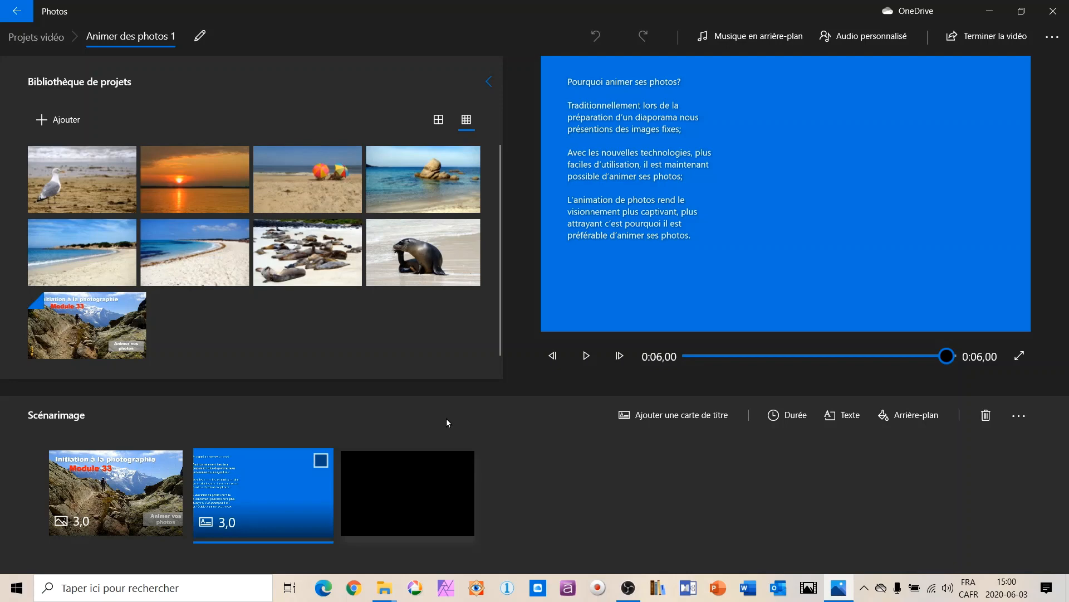
# Locate the Éditeur de vidéo application in the Windows list of installed apps, and close the list without launching it.
pyautogui.click(17, 588)
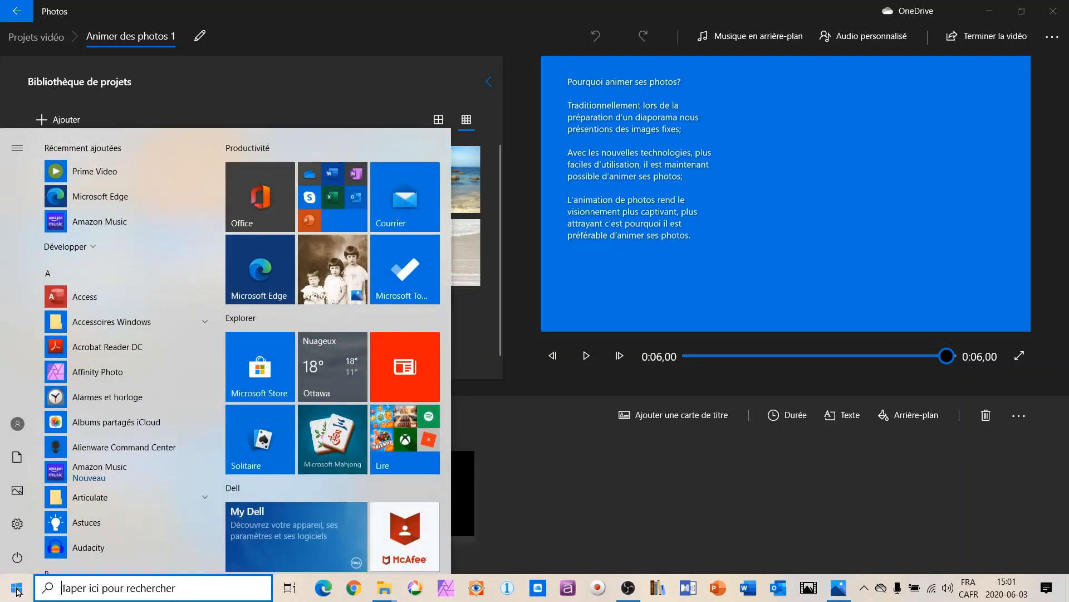
pyautogui.scroll(-10, 181, 333)
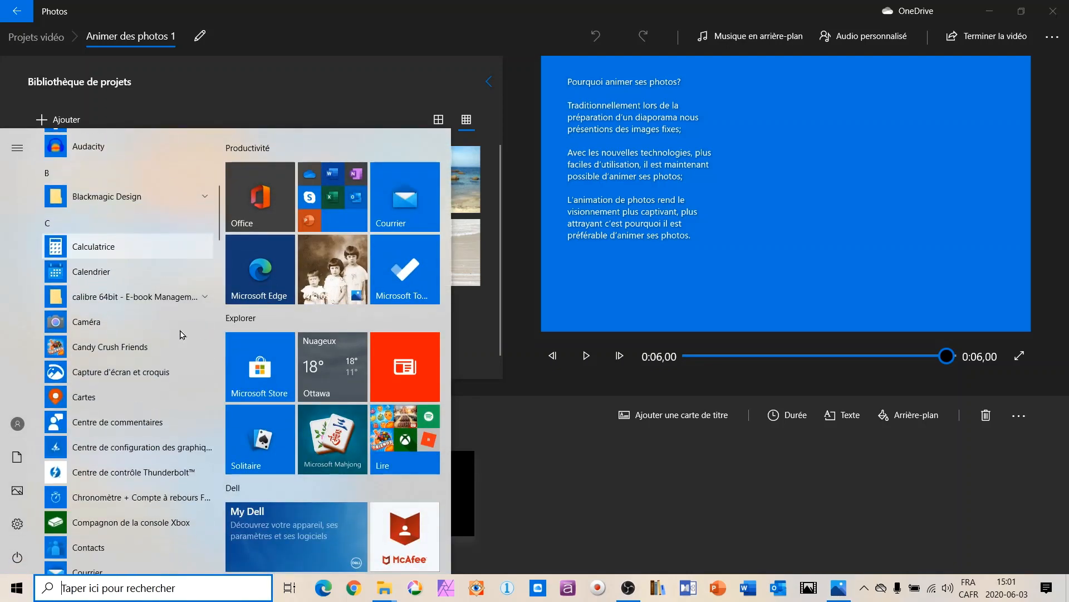
pyautogui.scroll(-5, 181, 334)
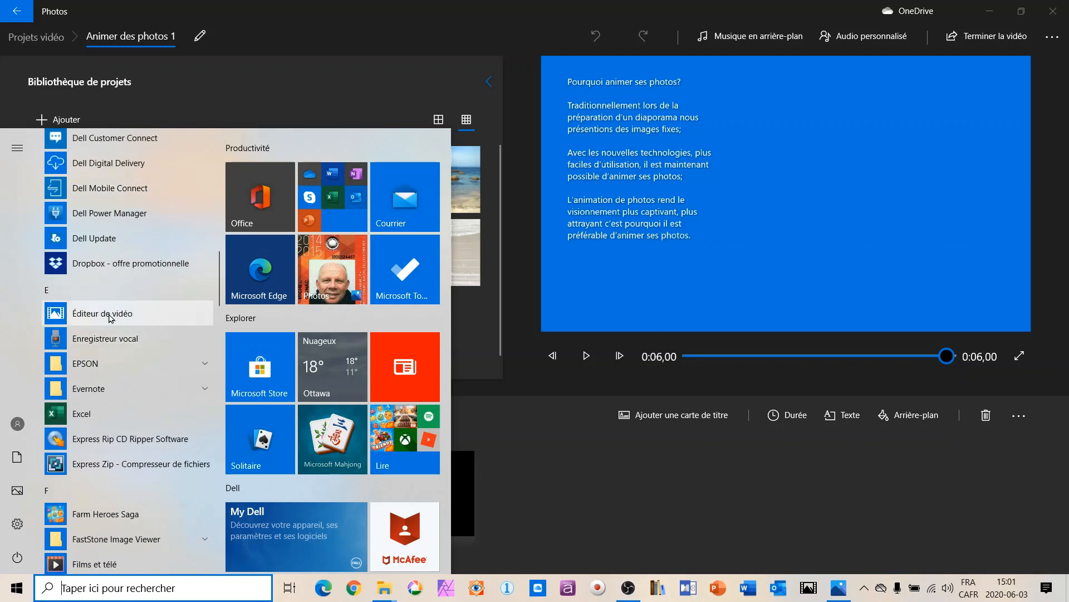
pyautogui.click(540, 543)
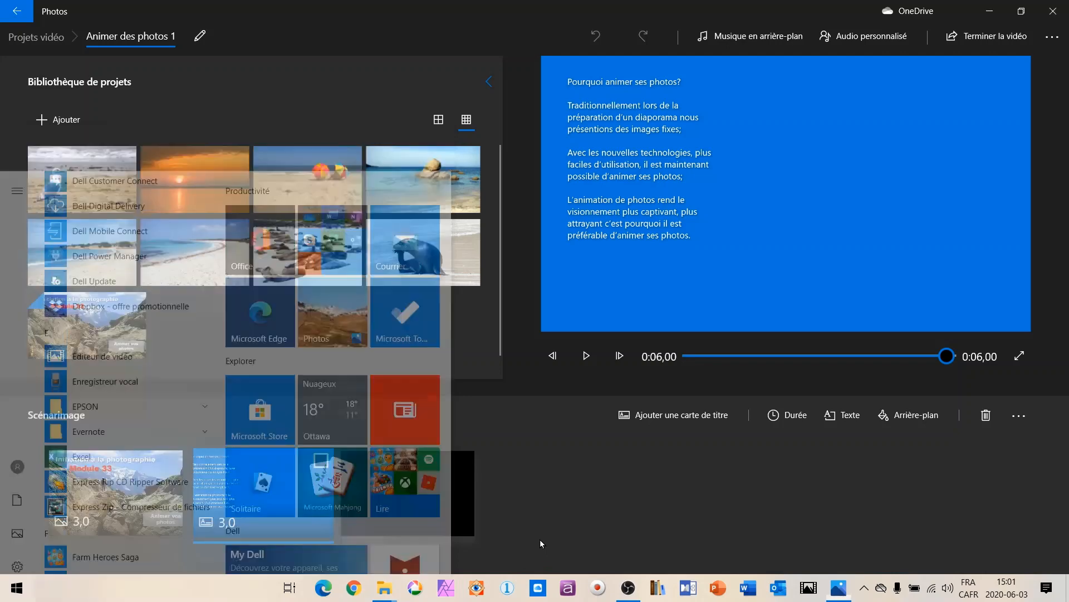
# Search Windows for "éditeur" to find the video editor application, and close the search without launching it.
pyautogui.click(80, 594)
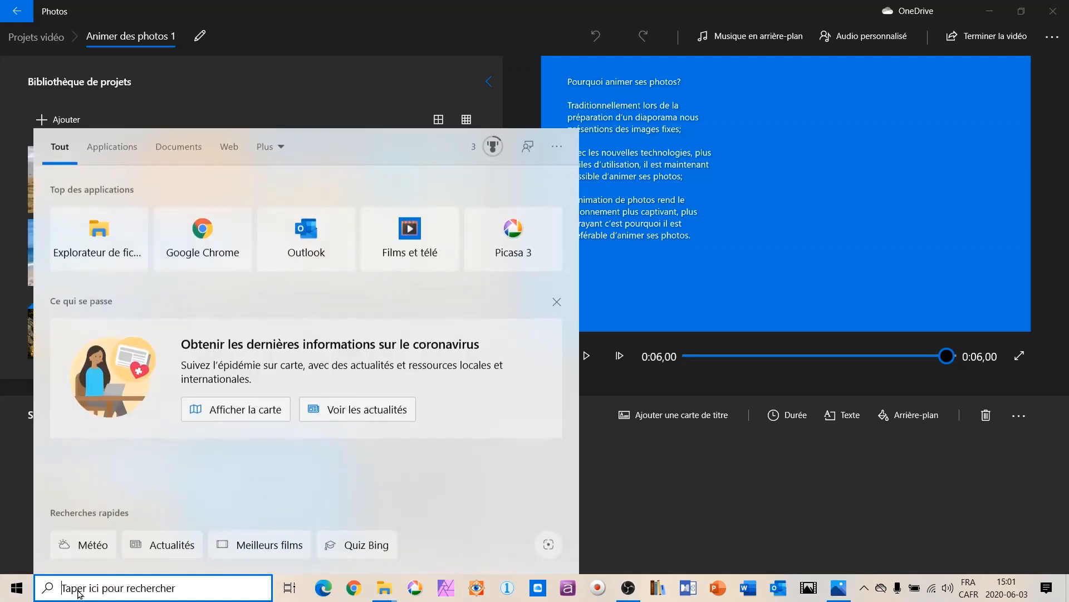
pyautogui.write('éditeu')
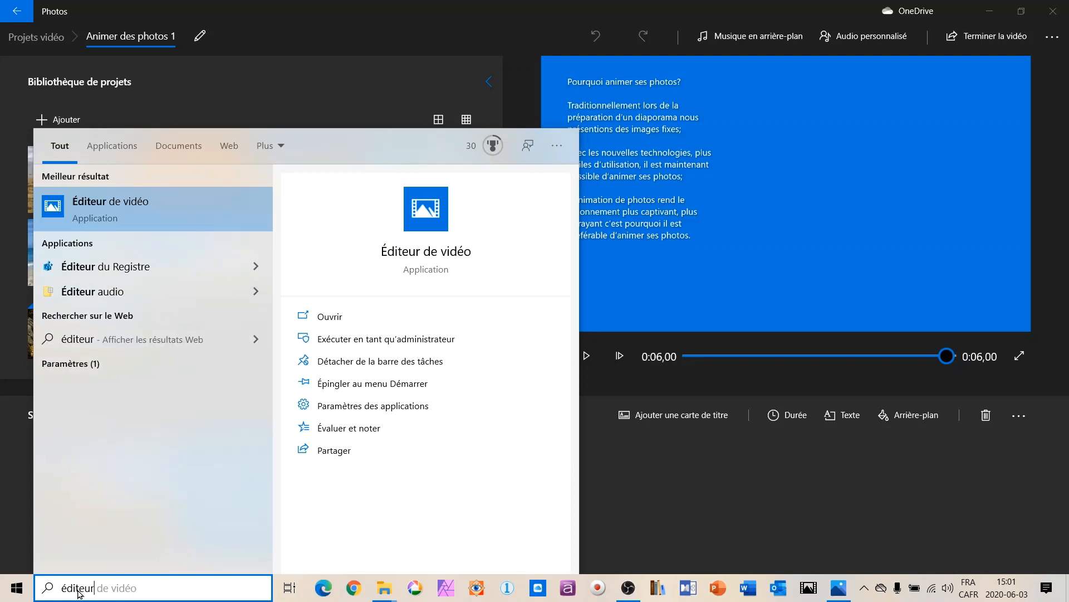
pyautogui.write('r')
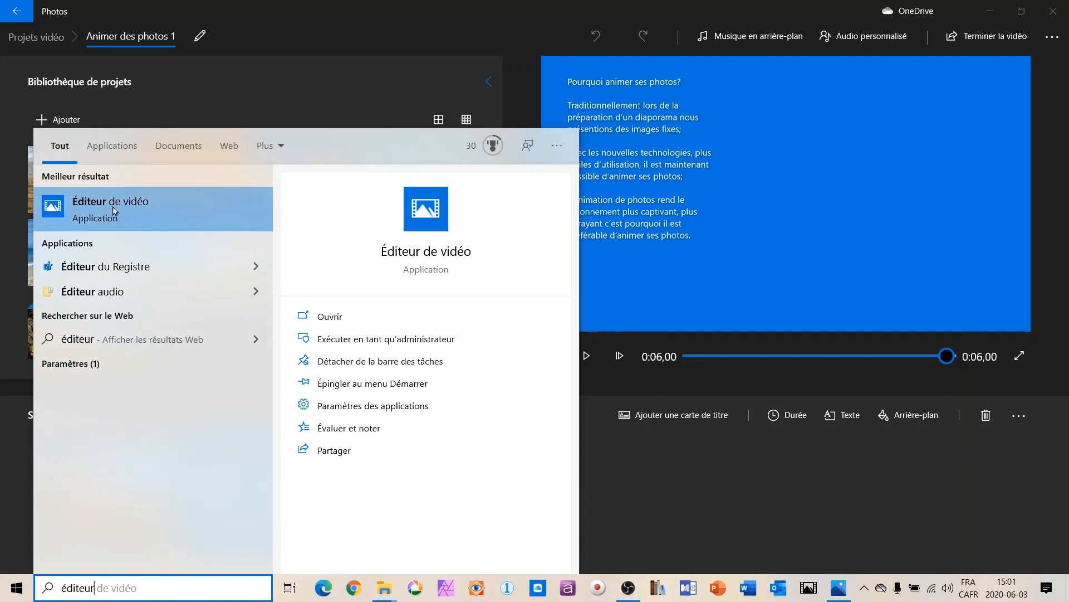
pyautogui.click(638, 502)
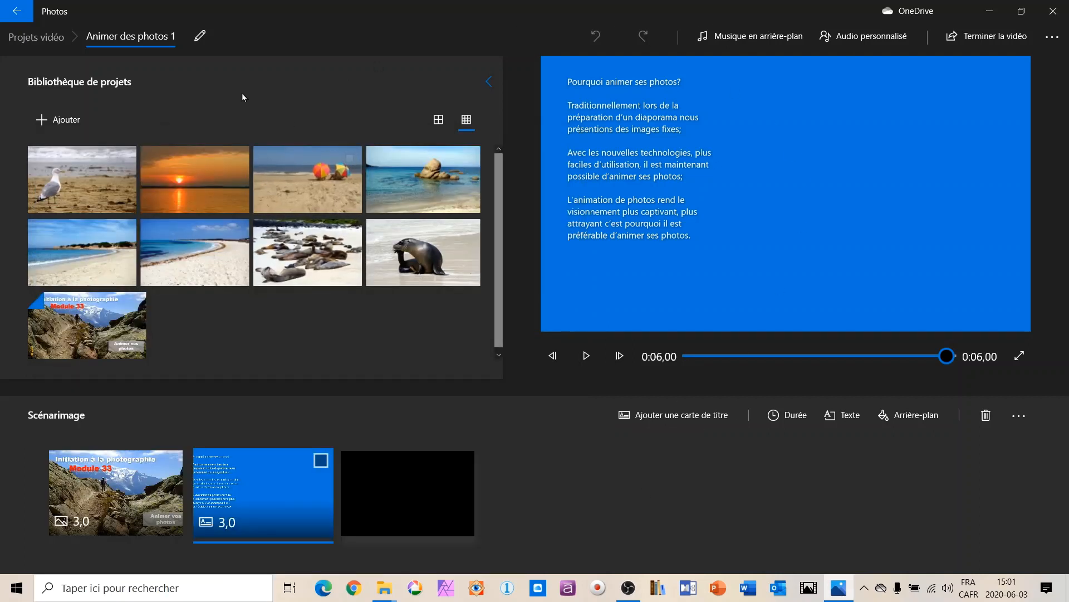
# Return to the video project list and create a new video project named "Nouvelle vidéo".
pyautogui.click(16, 12)
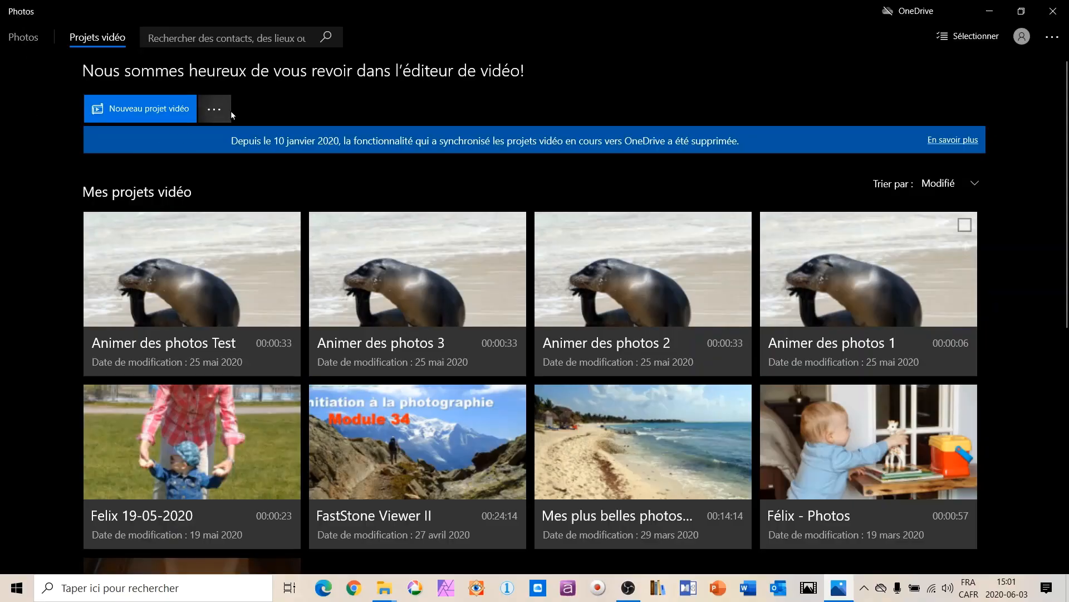
pyautogui.click(159, 111)
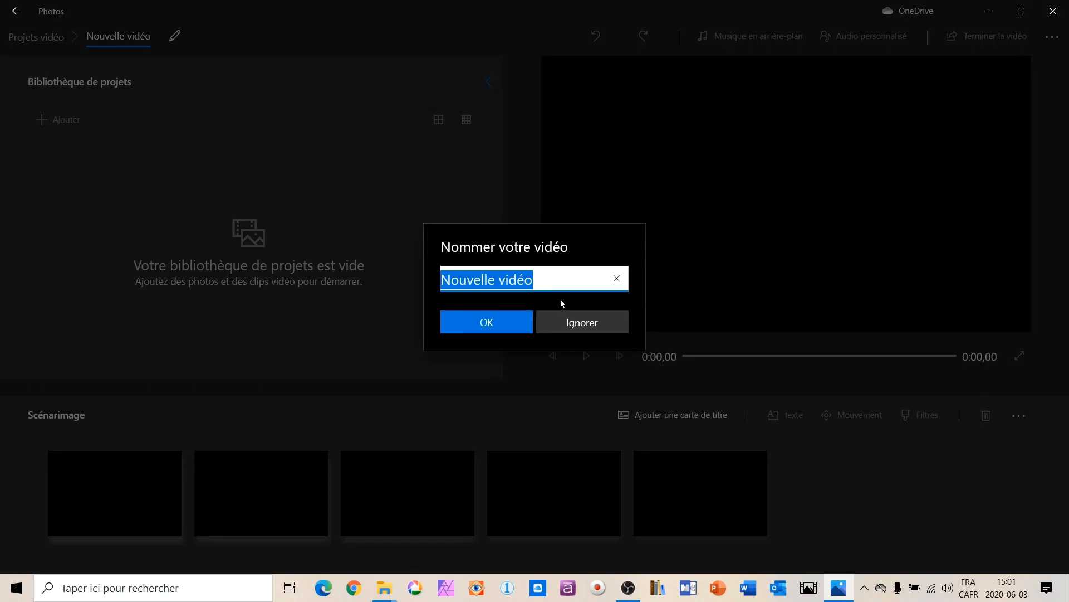
pyautogui.click(555, 279)
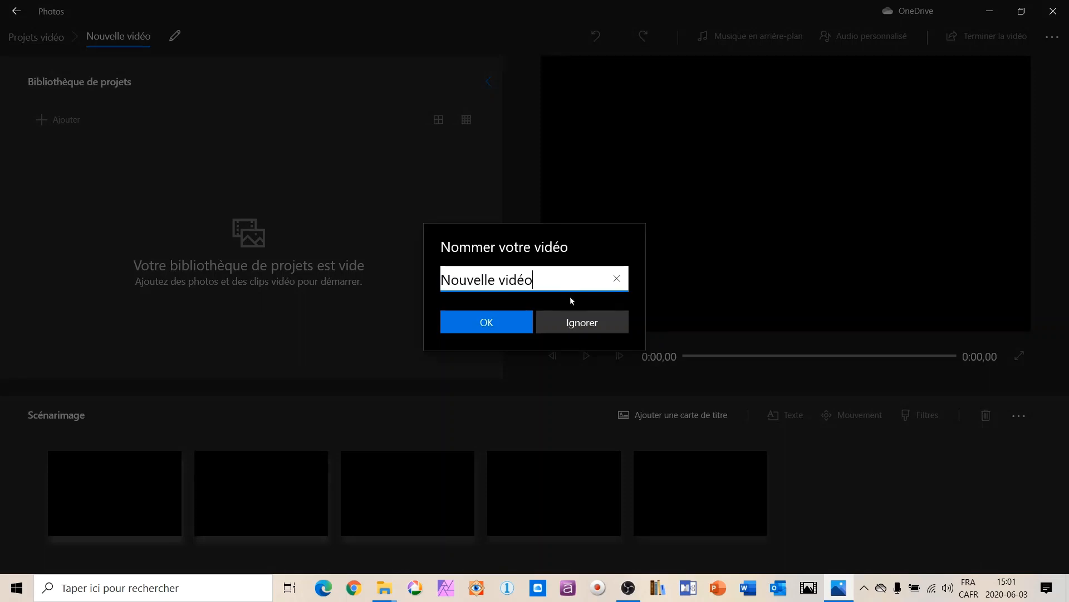
pyautogui.click(506, 325)
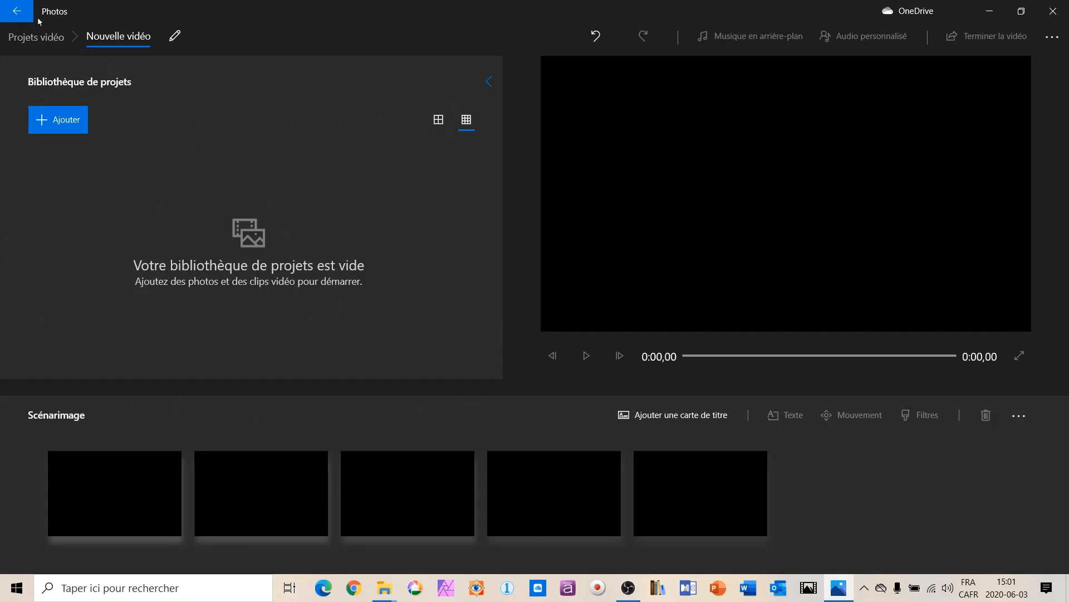
# Reopen the project "Animer des photos 1" and add DSC08983 and DSC09170 from the desktop's Photos folder to its library.
pyautogui.click(23, 14)
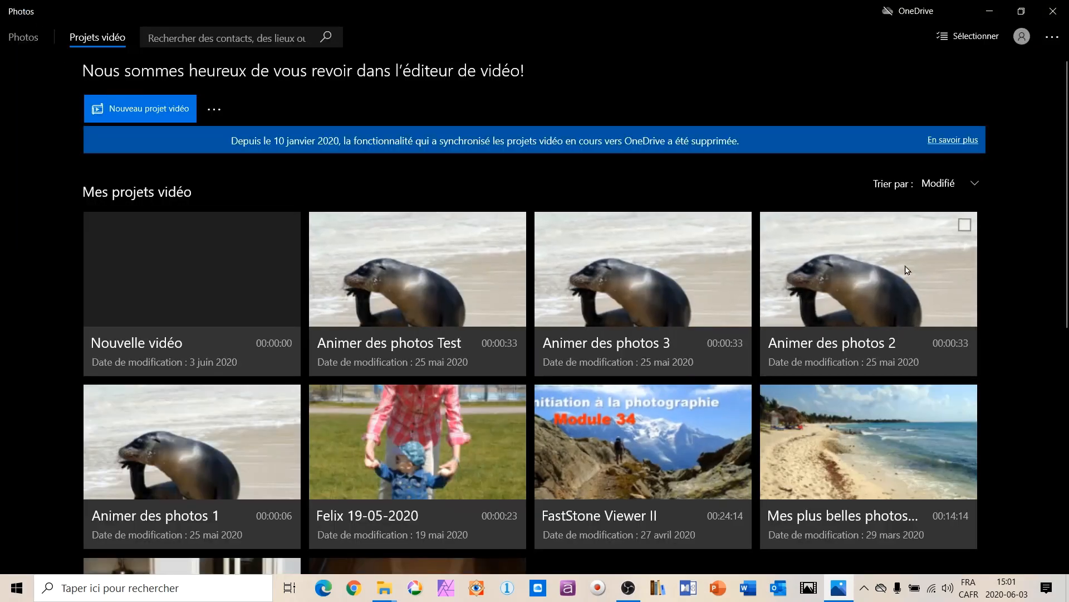
pyautogui.click(227, 471)
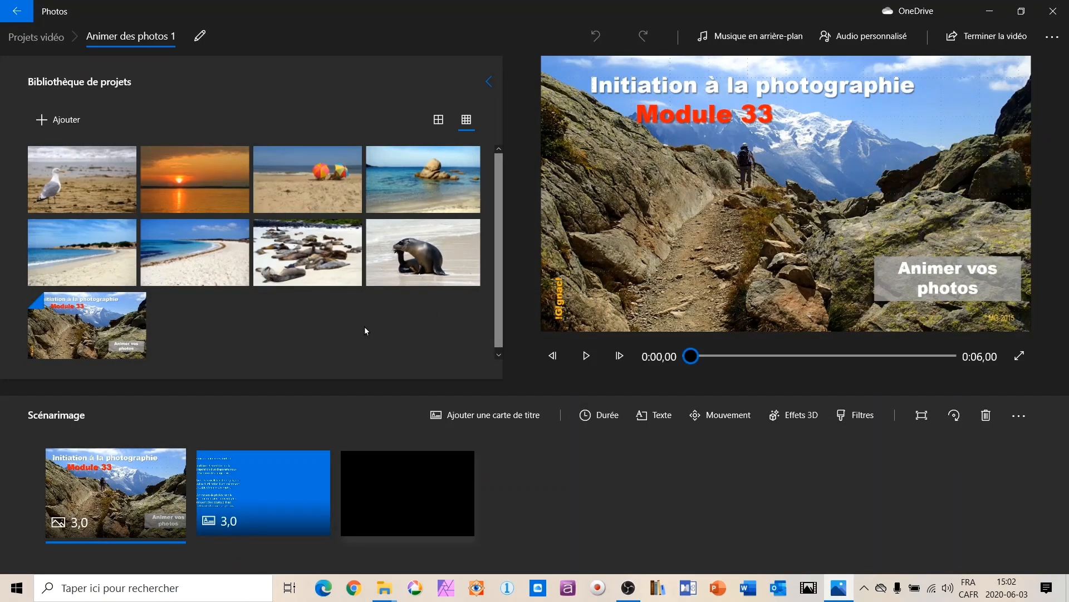
pyautogui.click(59, 126)
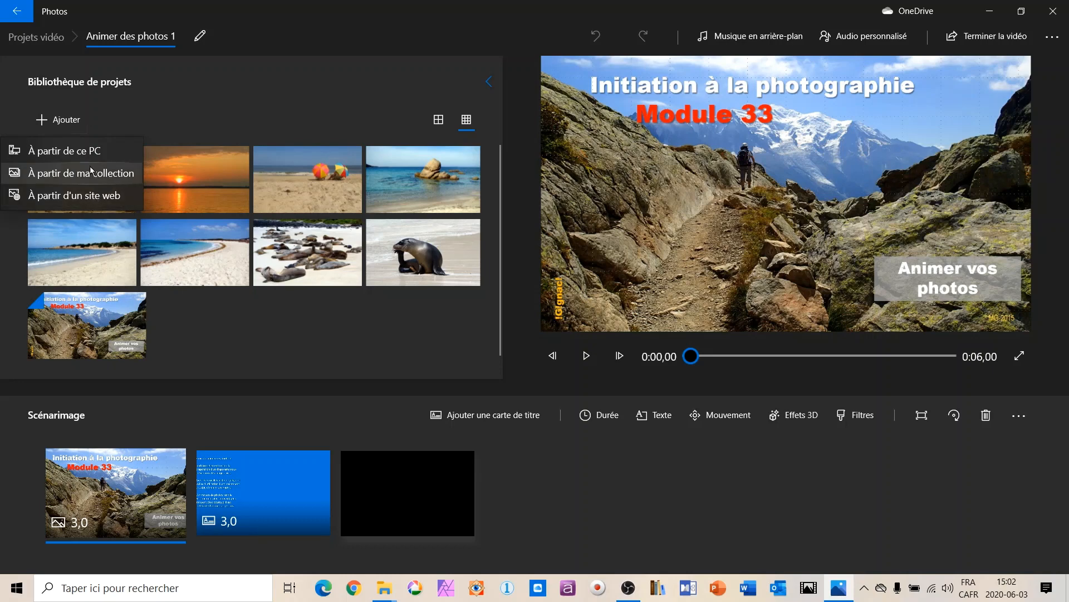
pyautogui.click(79, 152)
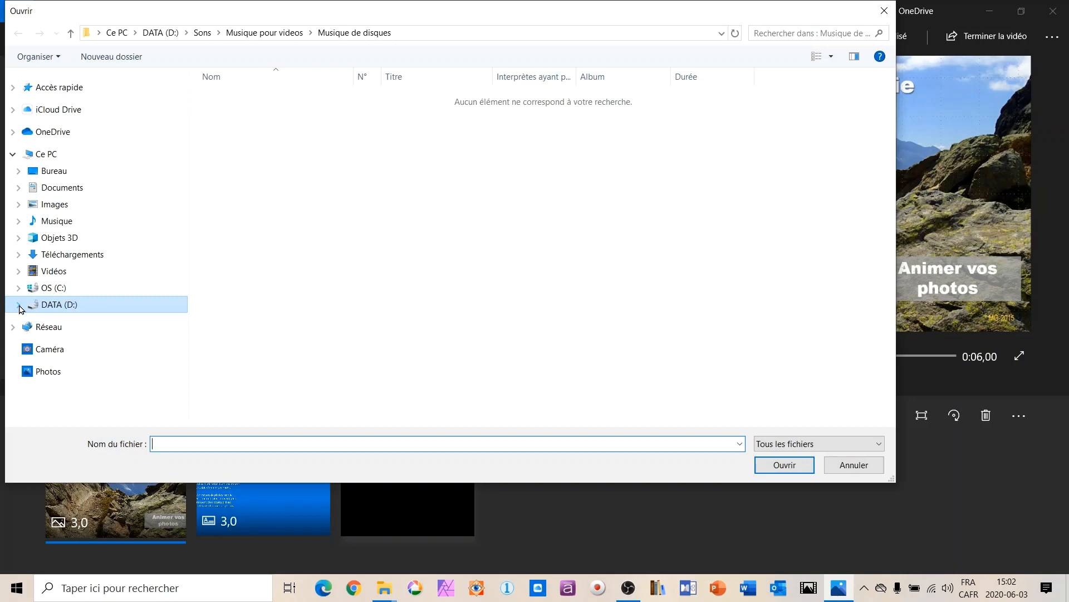
pyautogui.click(19, 171)
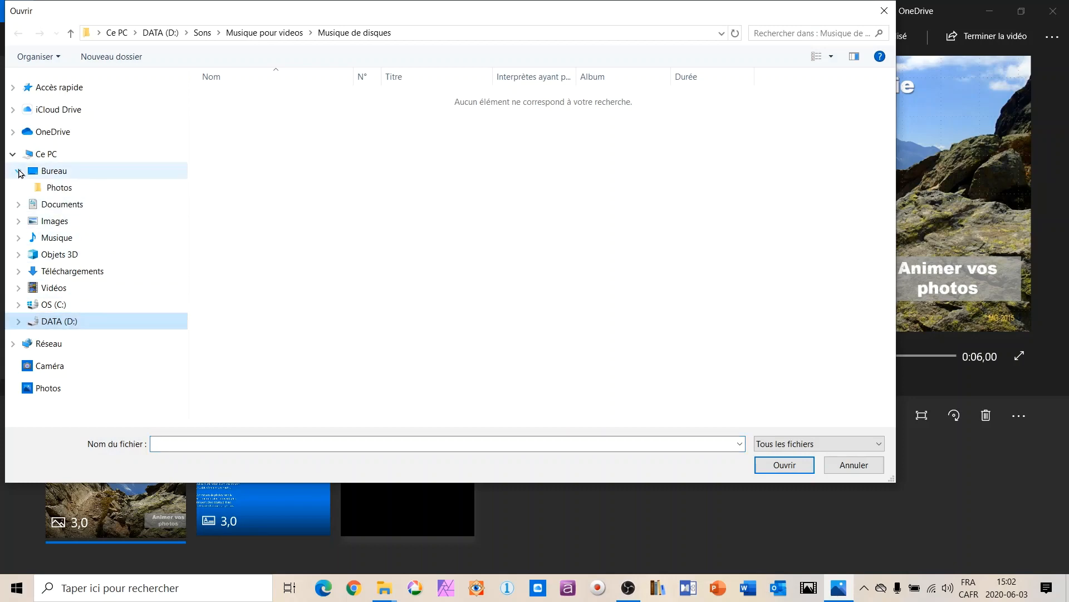
pyautogui.click(55, 191)
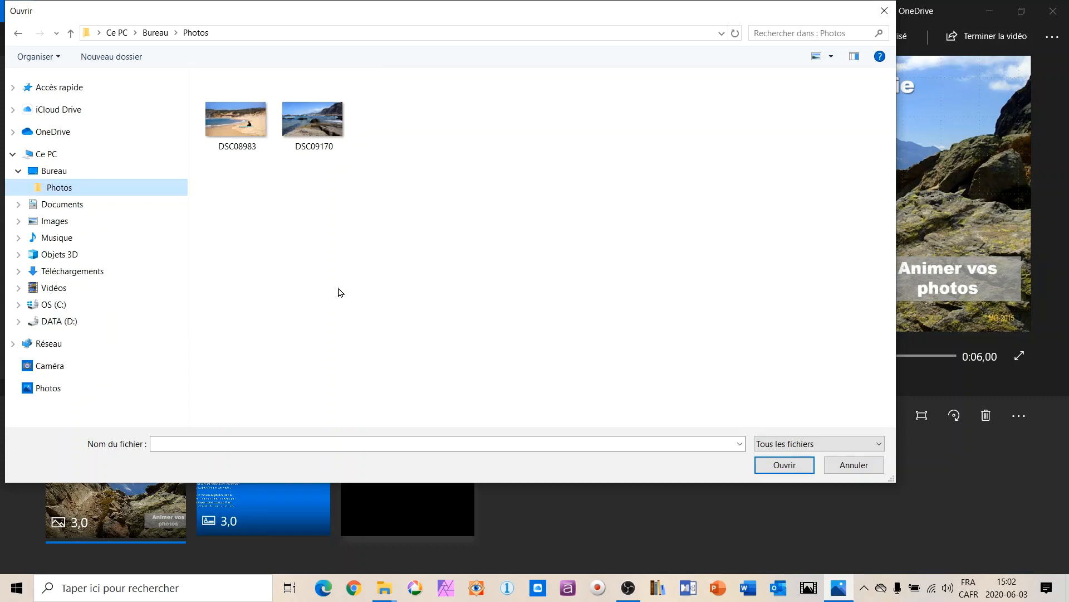
pyautogui.click(247, 137)
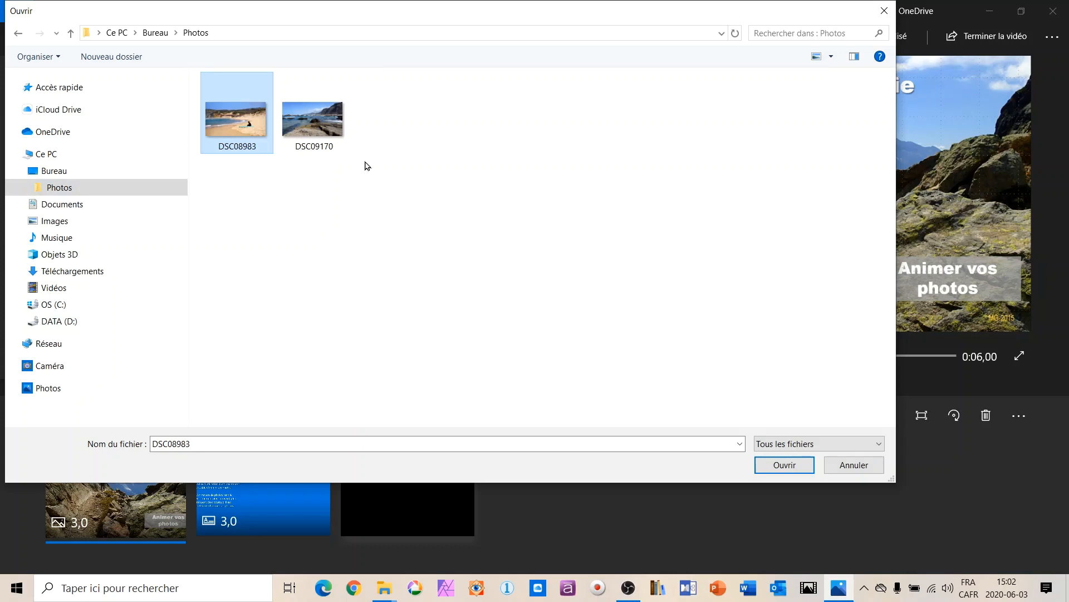
pyautogui.keyDown('ctrl'); pyautogui.click(350, 142); pyautogui.keyUp('ctrl')
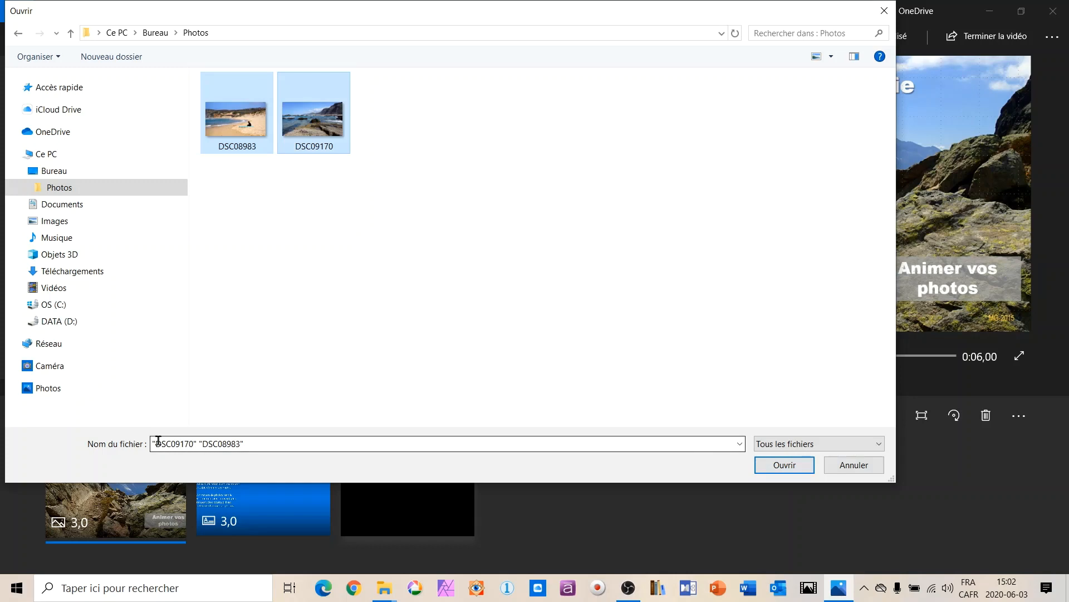
pyautogui.click(794, 466)
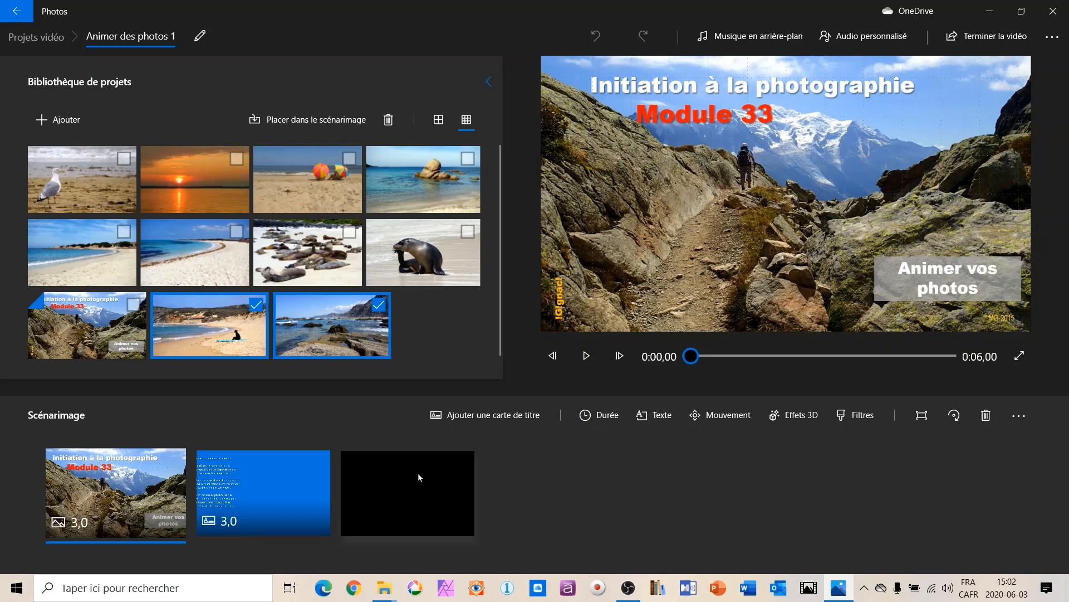
# Delete the blue title card that follows the Module 33 title photo in the storyboard.
pyautogui.click(282, 476)
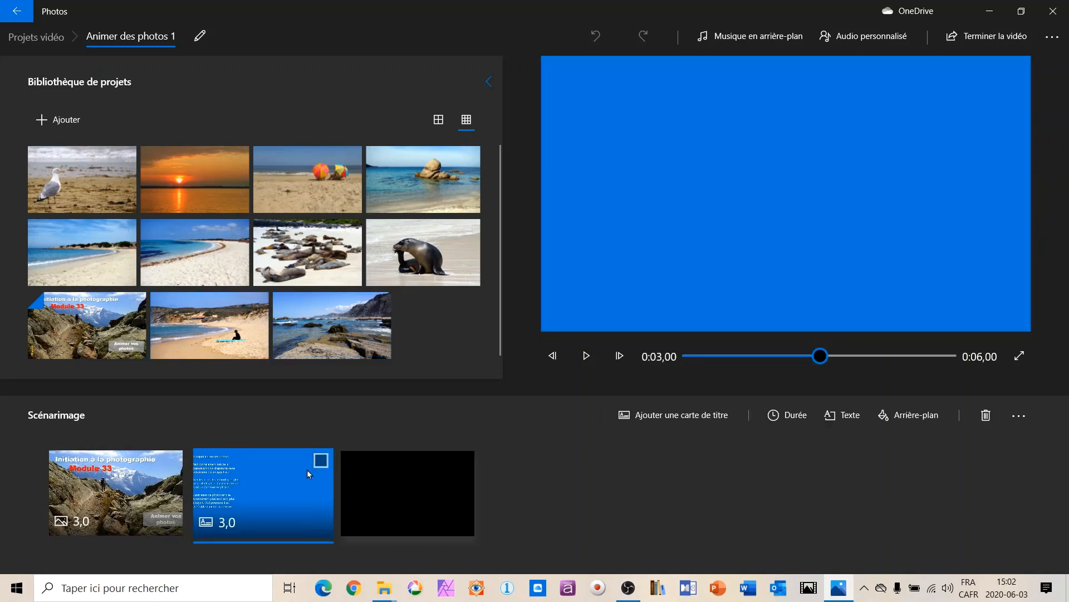
pyautogui.rightClick(275, 474)
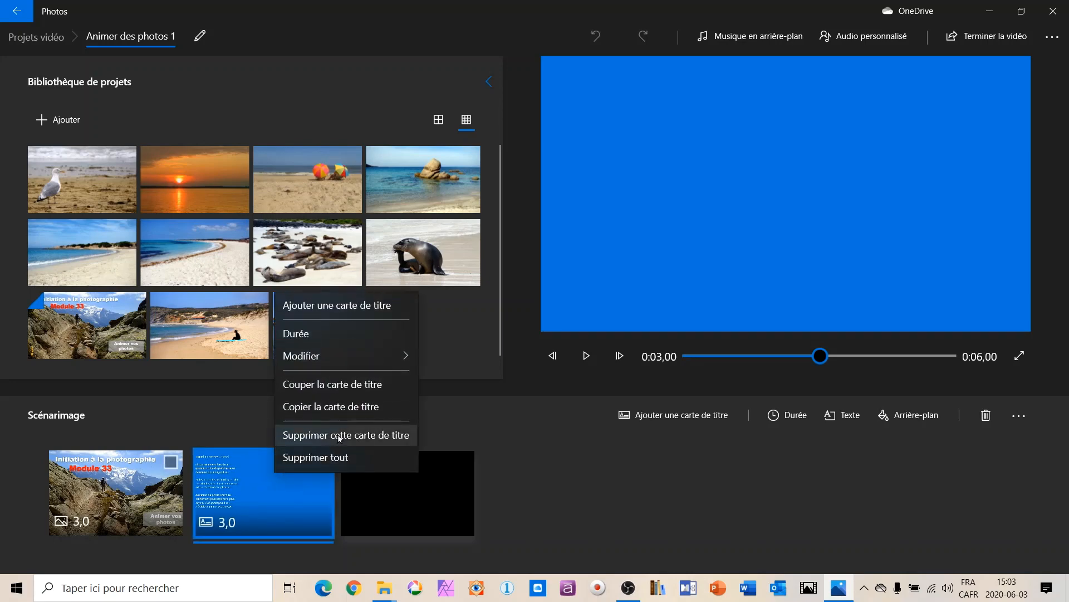
pyautogui.click(362, 436)
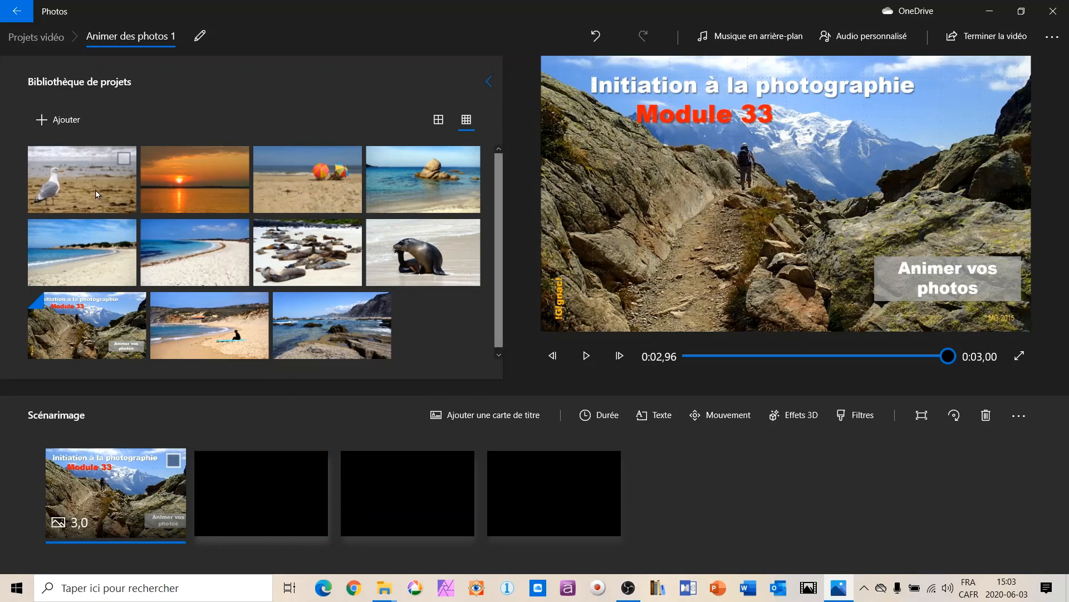
# Place all library photos except the Module 33 title photo in the storyboard, right after the title photo.
pyautogui.click(107, 207)
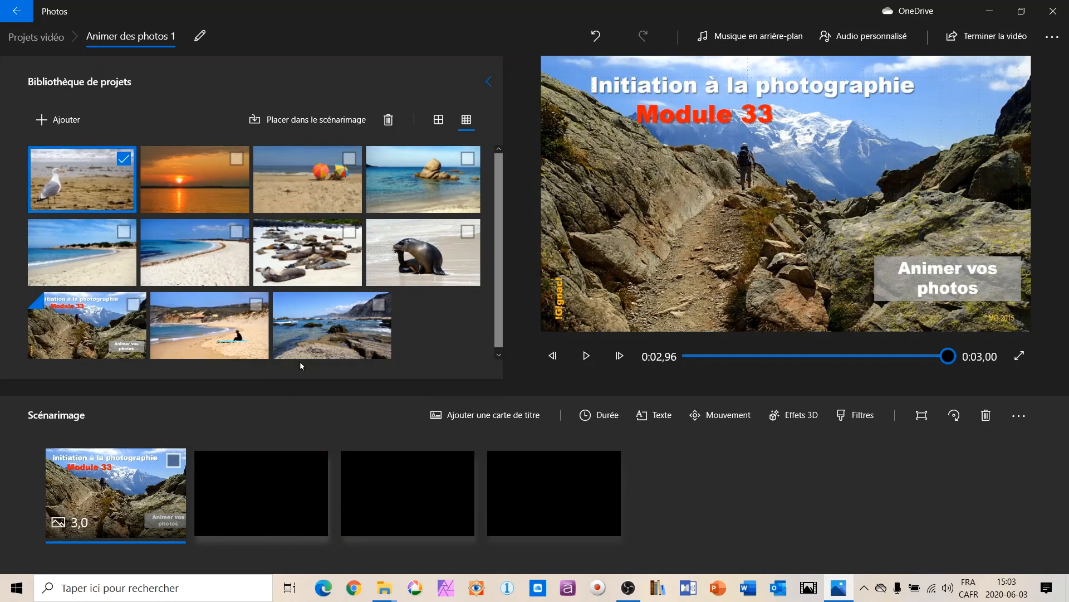
pyautogui.keyDown('shift'); pyautogui.click(343, 336); pyautogui.keyUp('shift')
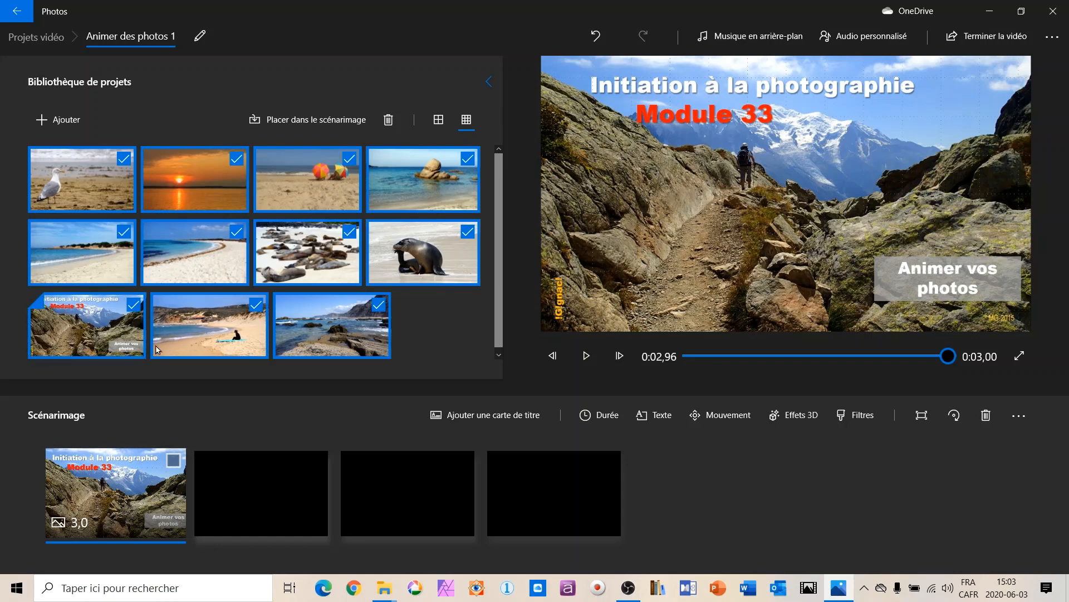
pyautogui.click(133, 304)
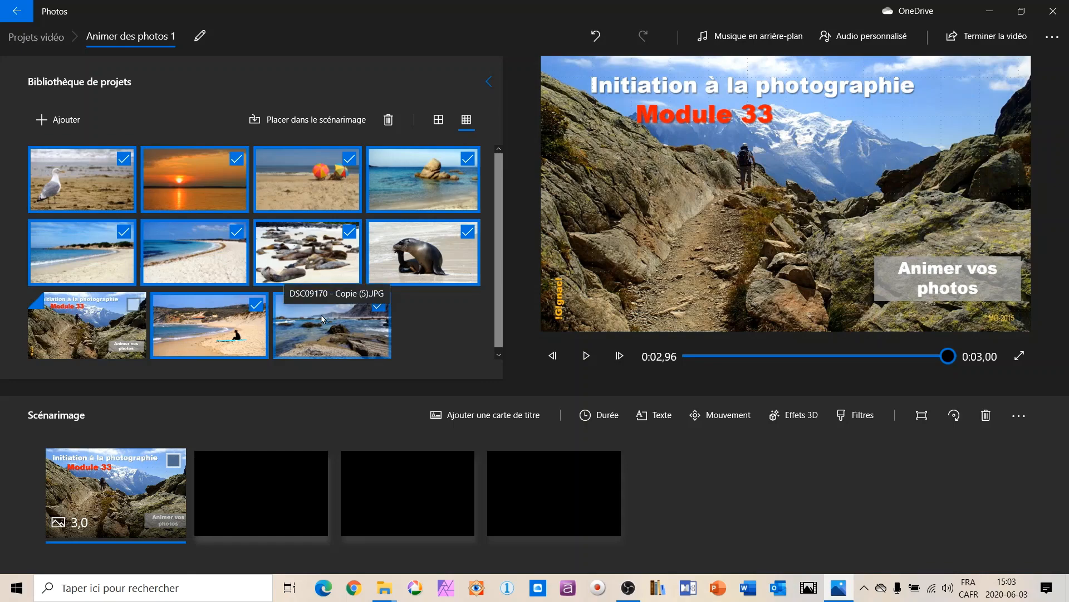
pyautogui.moveTo(322, 318); pyautogui.dragTo(299, 518)
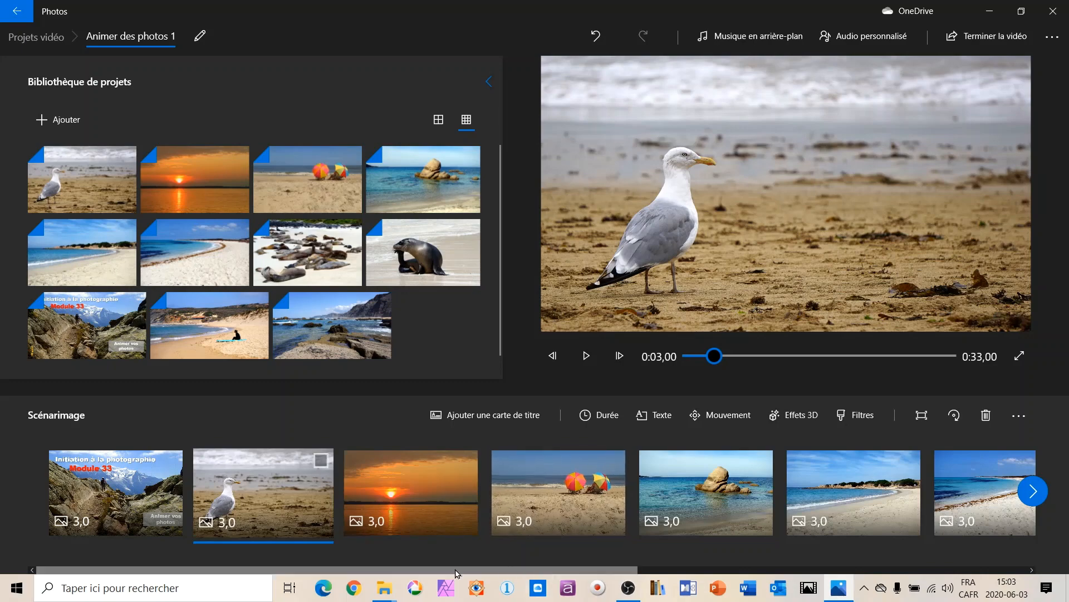
# Move the sunset photo to the end of the storyboard, after the rocky coast photo.
pyautogui.scroll(-1, 472, 571)
pyautogui.scroll(-10, 472, 571)
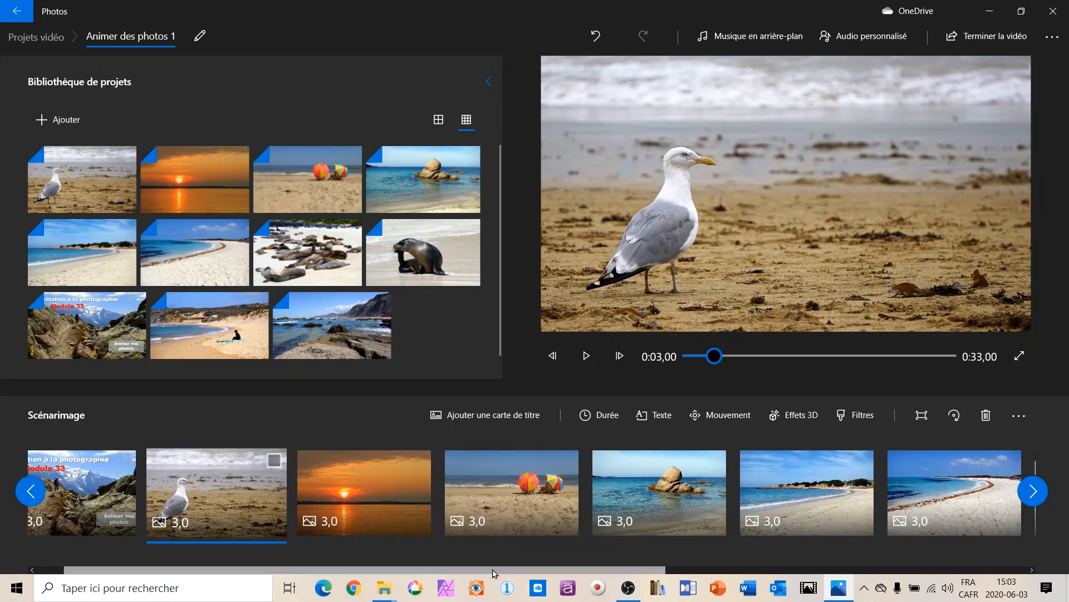
pyautogui.scroll(10, 545, 571)
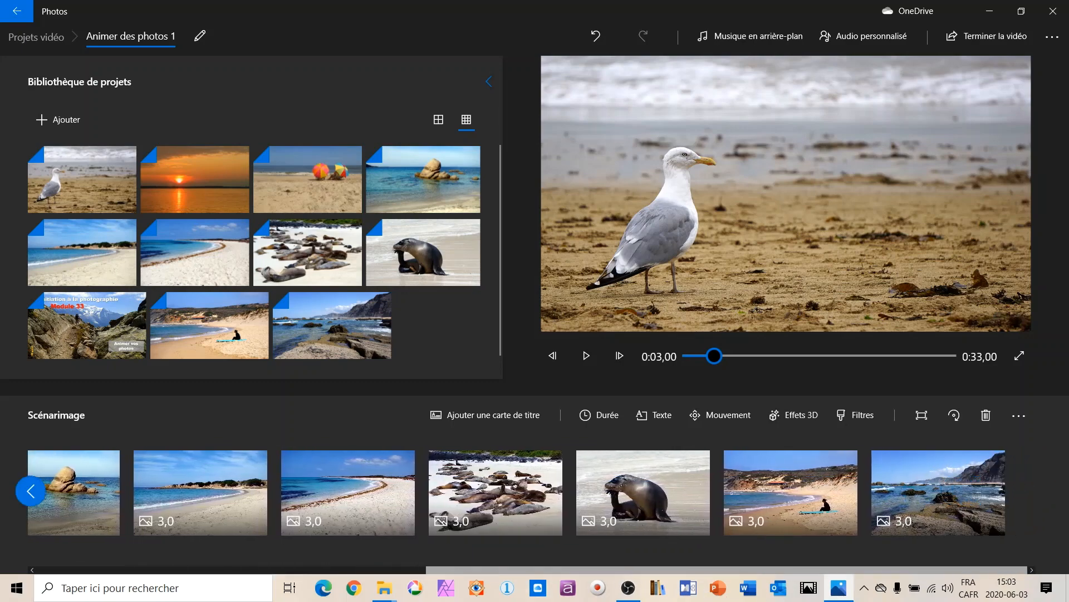
pyautogui.moveTo(544, 580); pyautogui.dragTo(467, 577)
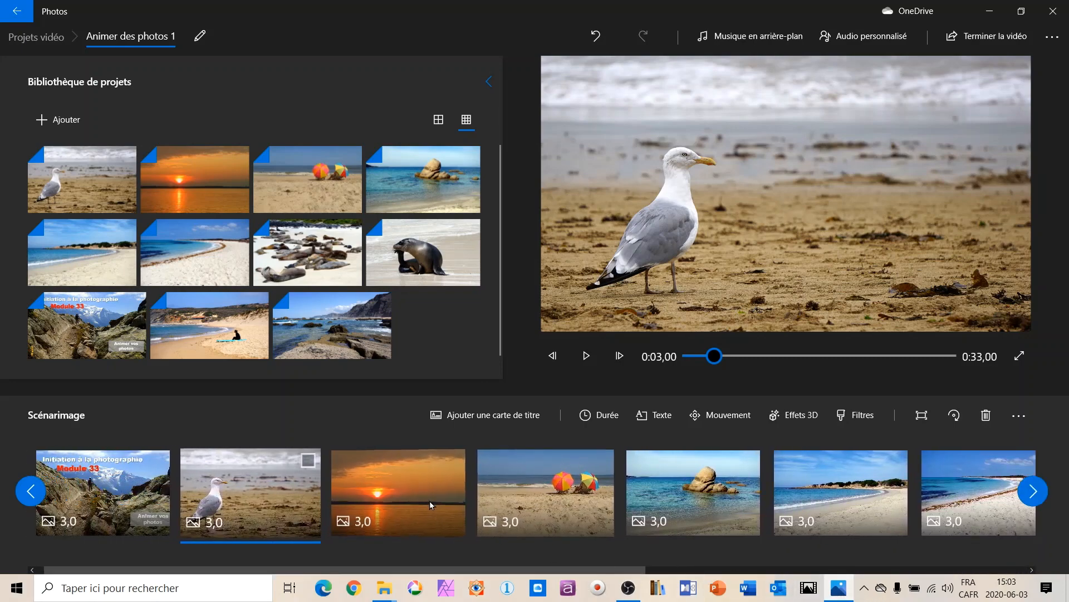
pyautogui.moveTo(399, 486); pyautogui.dragTo(962, 507)
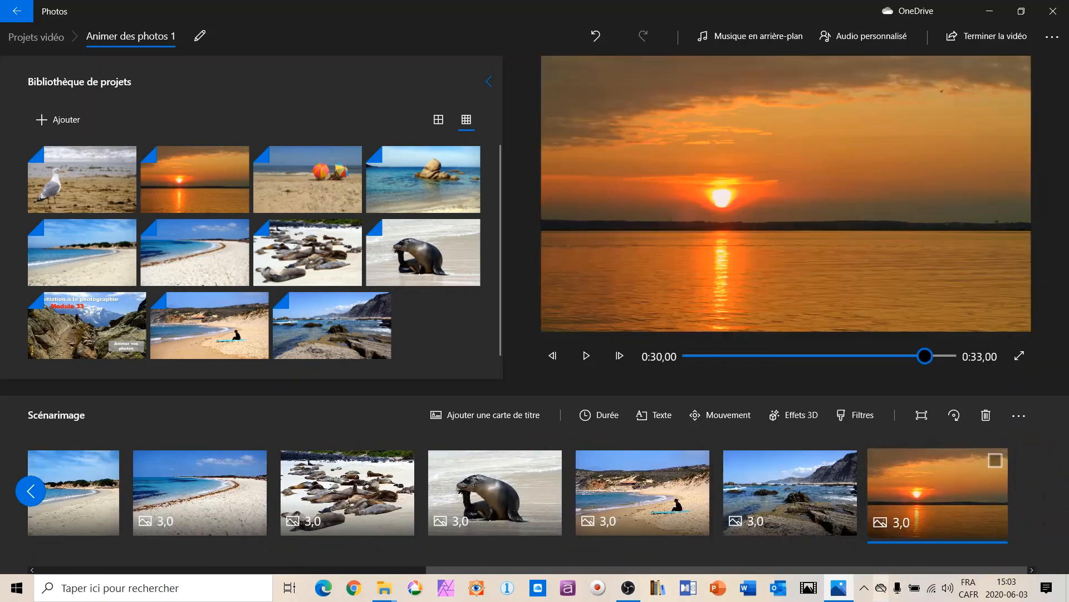
pyautogui.moveTo(438, 568); pyautogui.dragTo(346, 569)
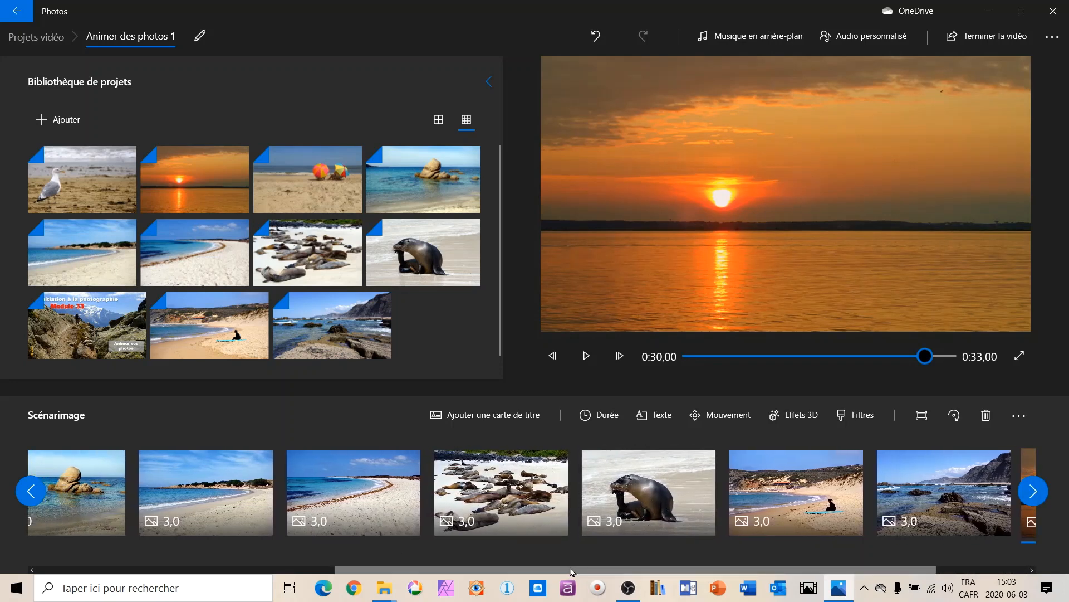
# Move the seagull photo to fifth place in the storyboard, between the two sandy bay photos.
pyautogui.moveTo(576, 568); pyautogui.dragTo(292, 589)
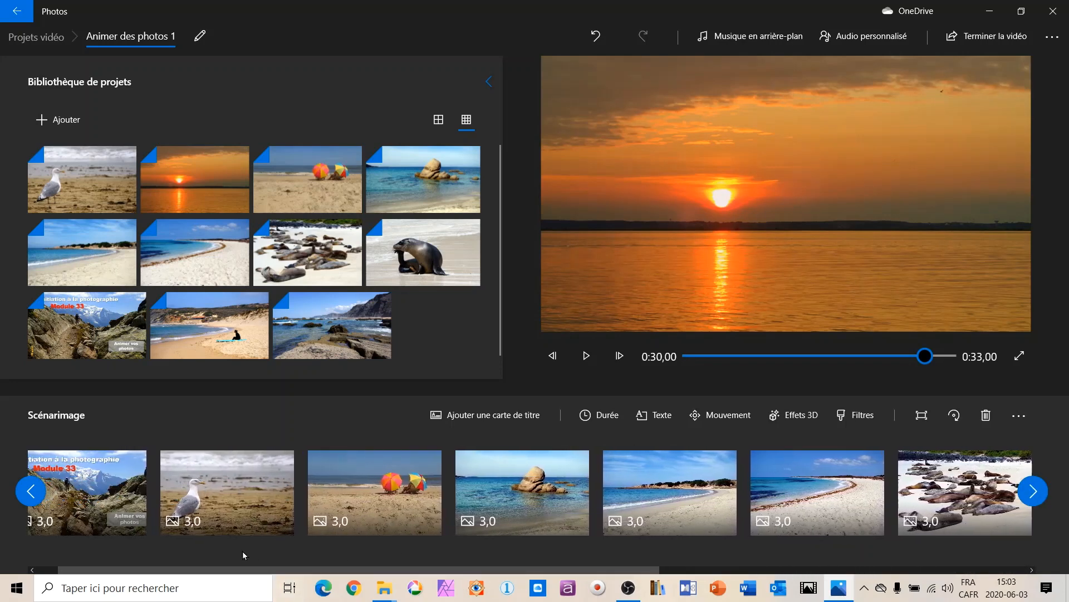
pyautogui.moveTo(253, 478); pyautogui.dragTo(701, 502)
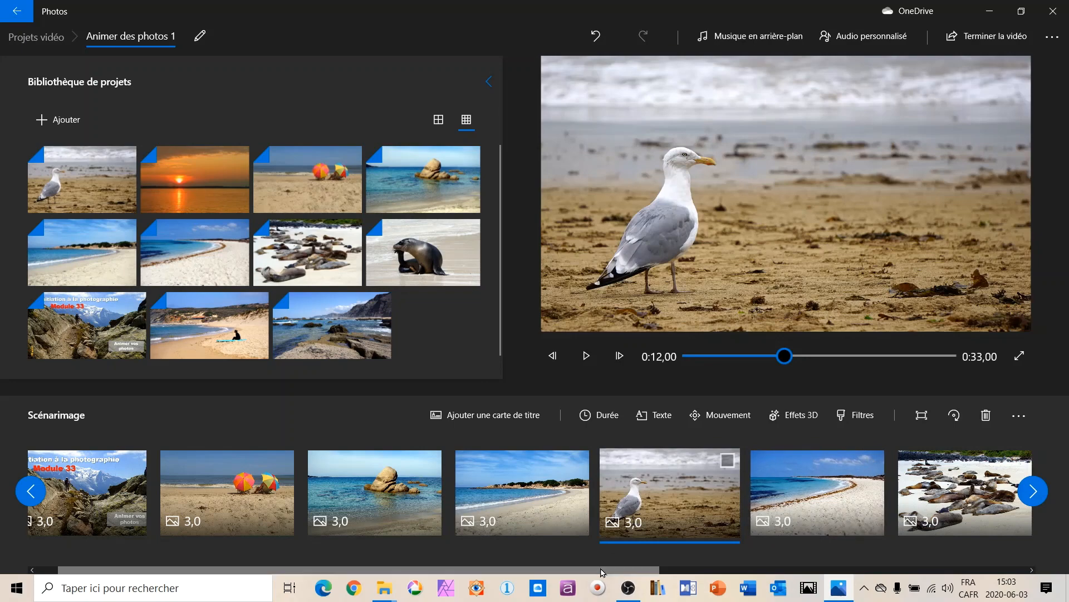
pyautogui.moveTo(602, 569); pyautogui.dragTo(434, 599)
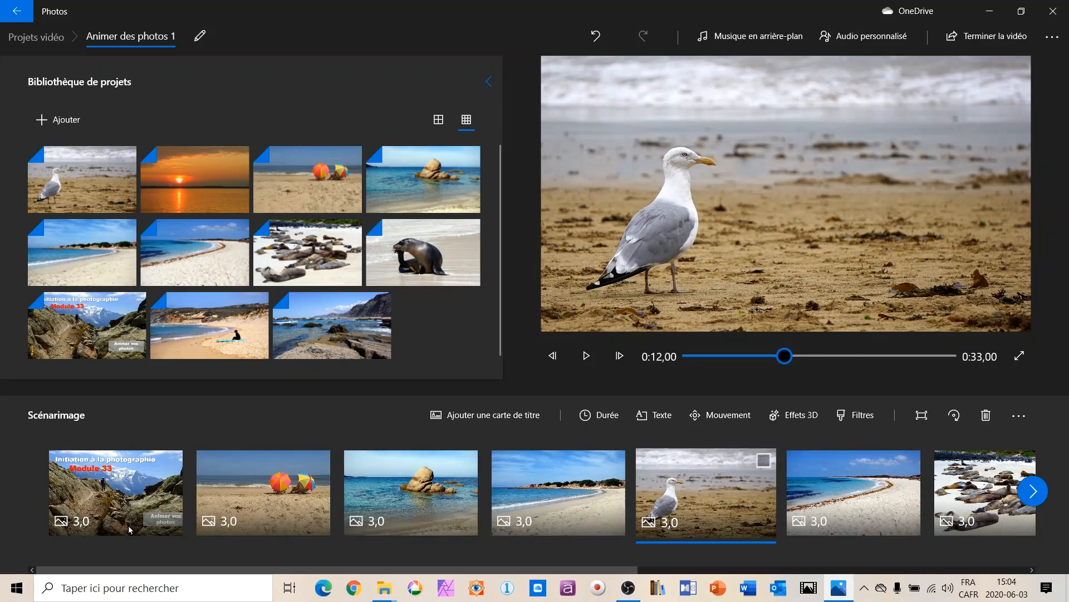
pyautogui.click(236, 473)
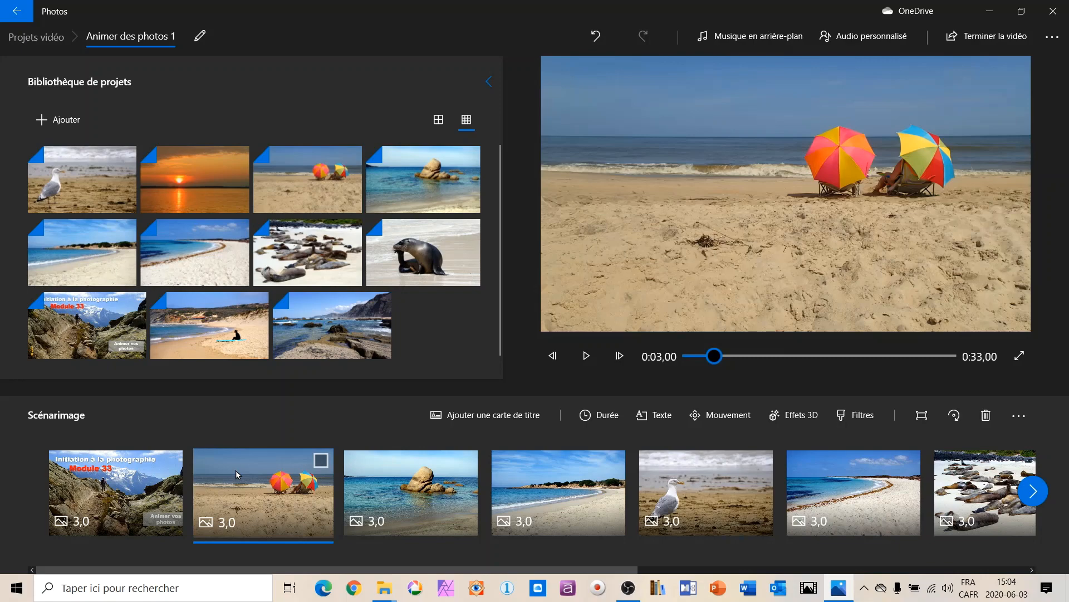
pyautogui.rightClick(236, 470)
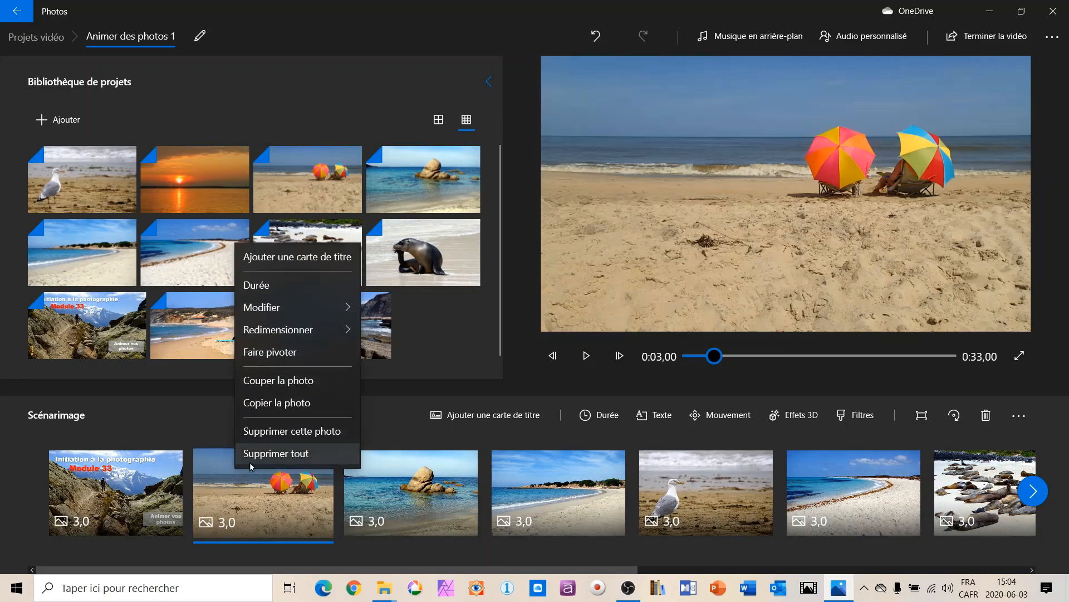
pyautogui.click(303, 287)
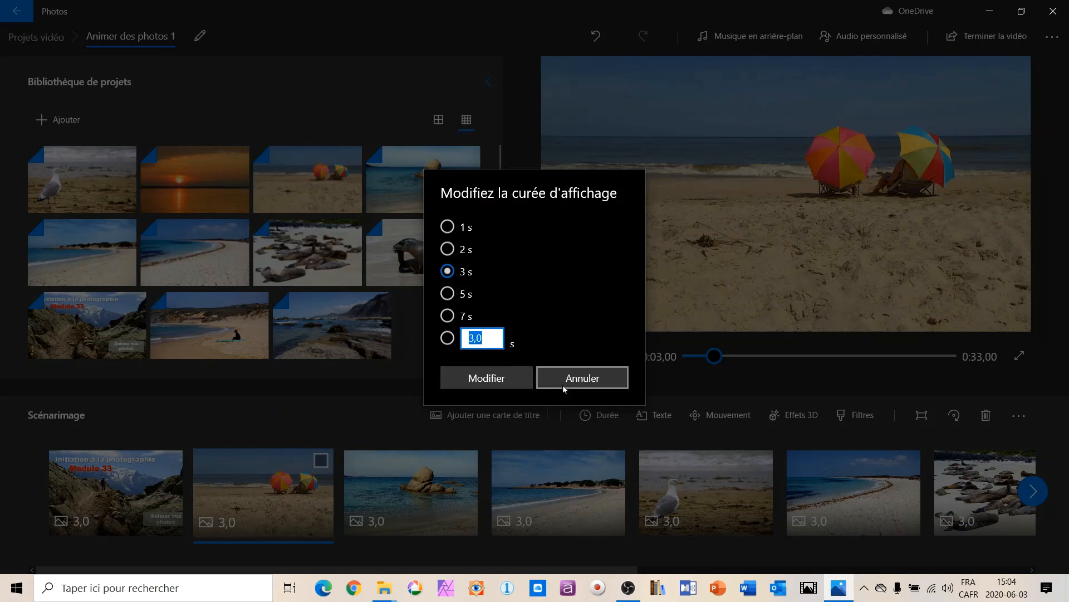
pyautogui.click(581, 378)
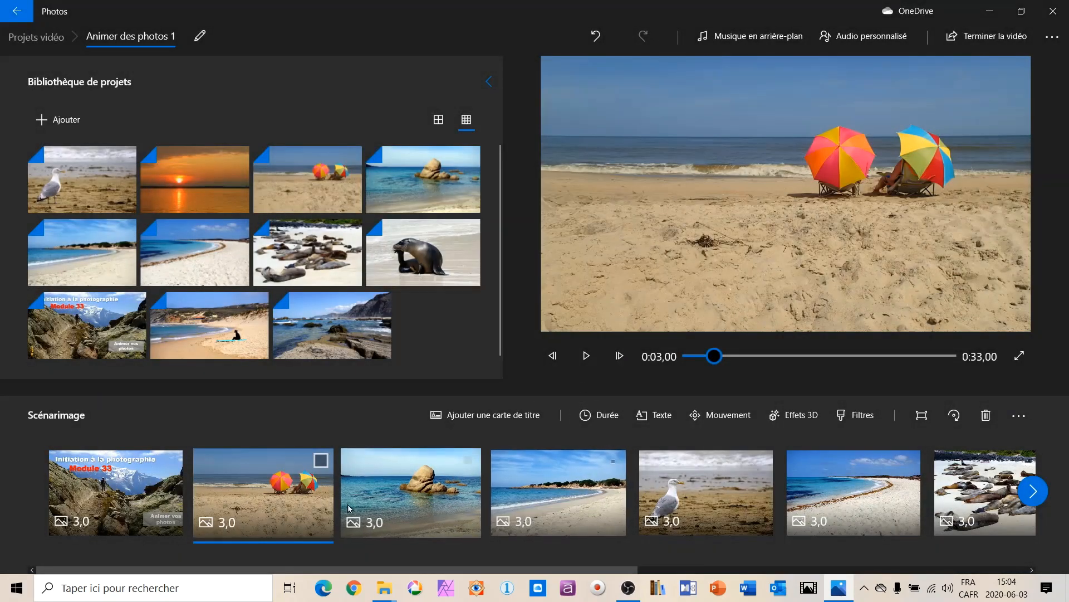
# Set the display duration of the umbrellas, sea rock and first sandy bay photos together to 5 s.
pyautogui.click(321, 461)
pyautogui.click(466, 462)
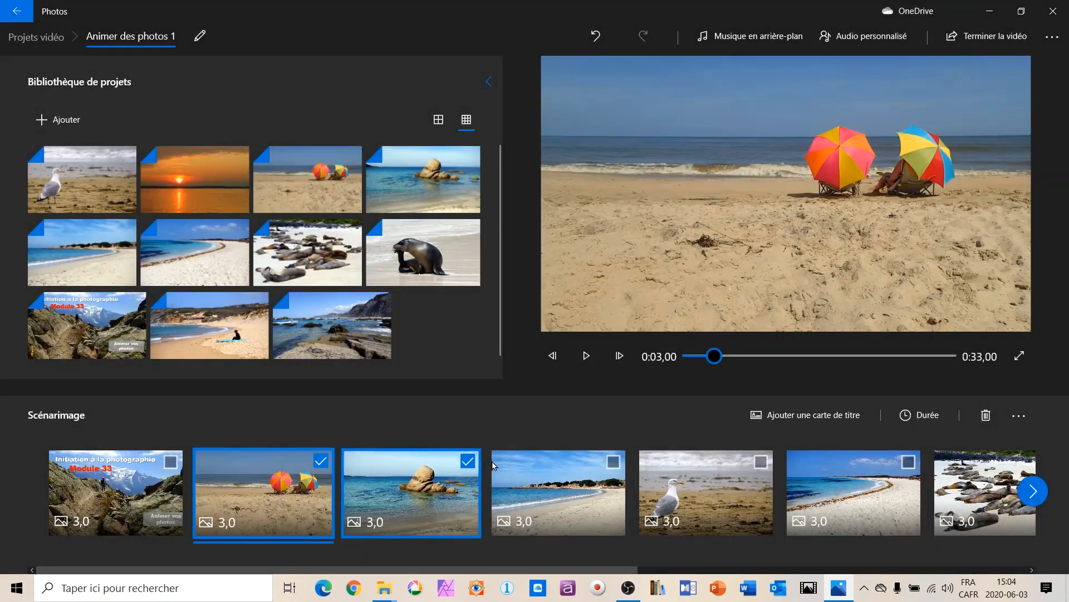
pyautogui.rightClick(540, 479)
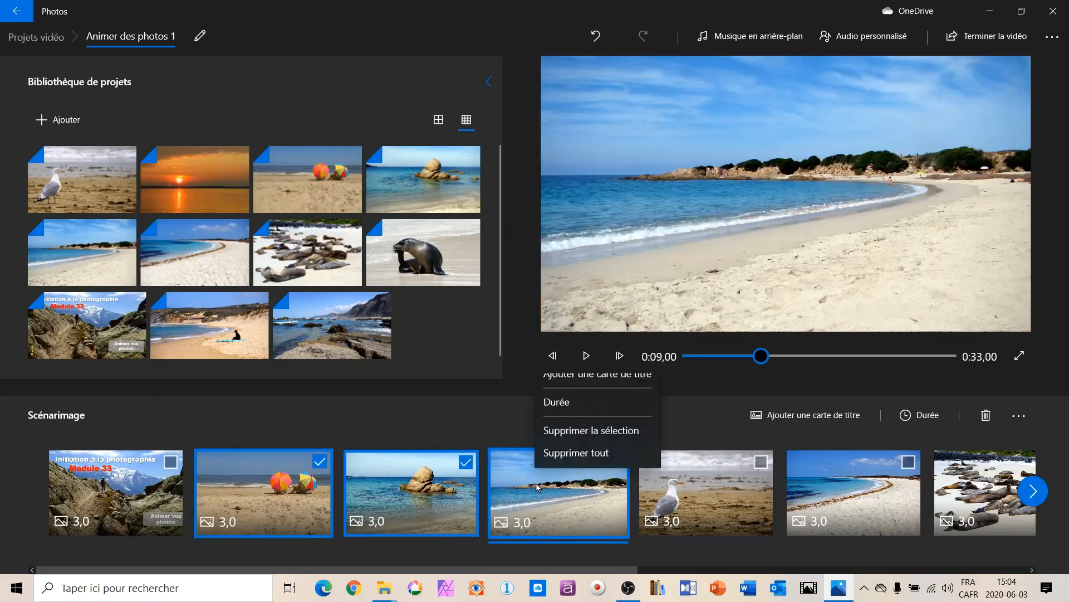
pyautogui.click(559, 415)
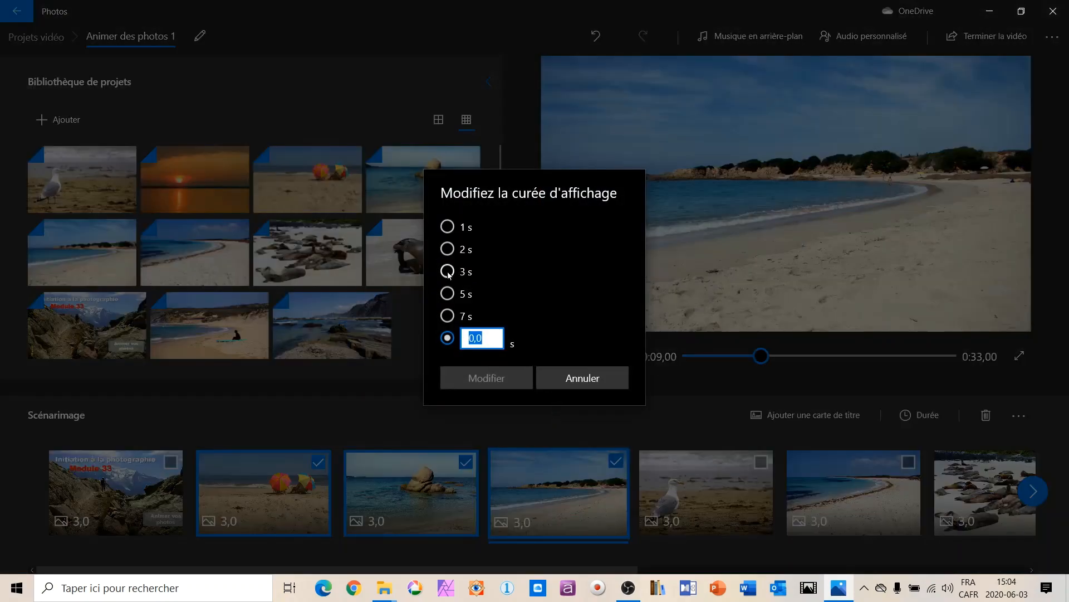
pyautogui.click(447, 293)
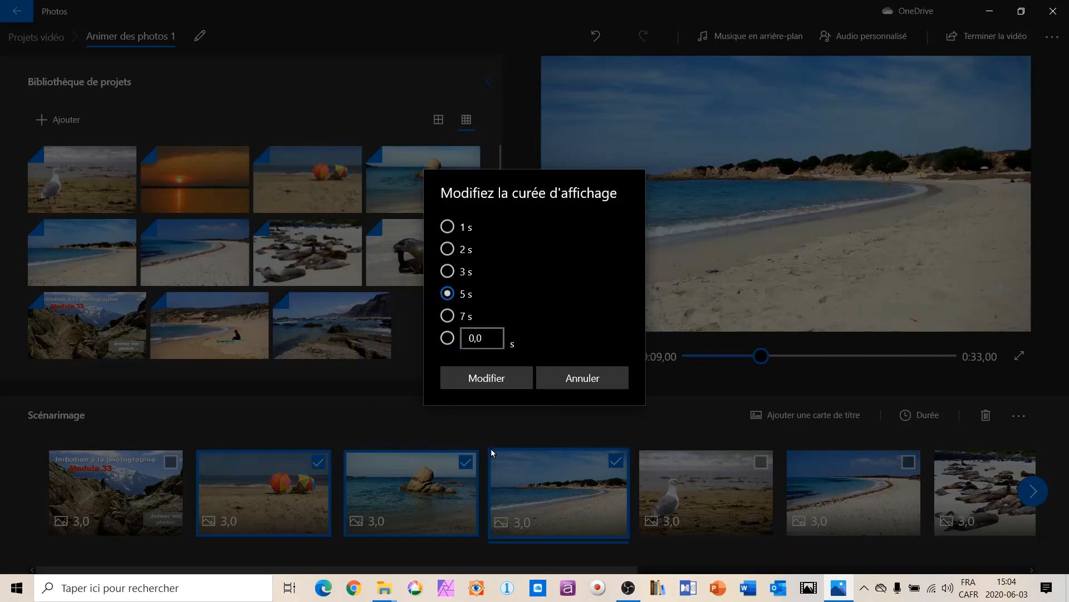
pyautogui.click(487, 379)
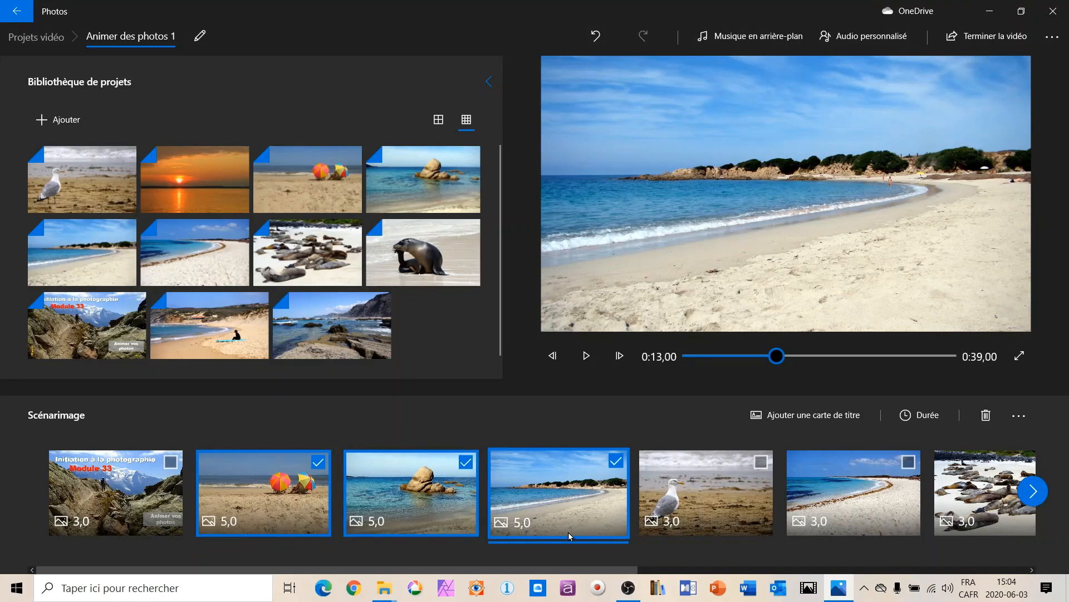
# Set the duration of the three selected storyboard photos back to 3 s and deselect them all.
pyautogui.rightClick(398, 495)
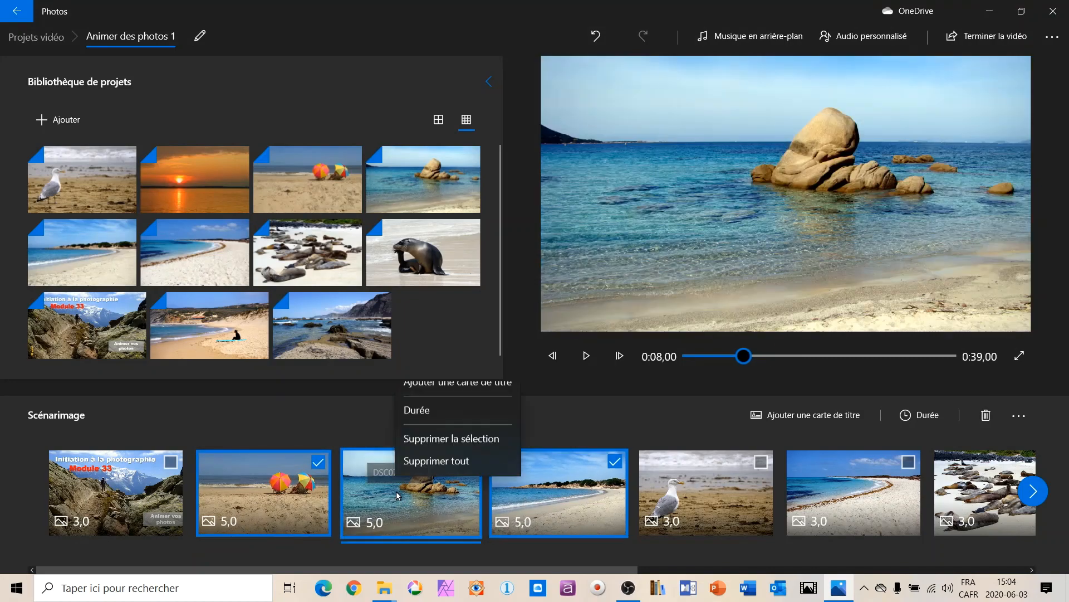
pyautogui.click(424, 426)
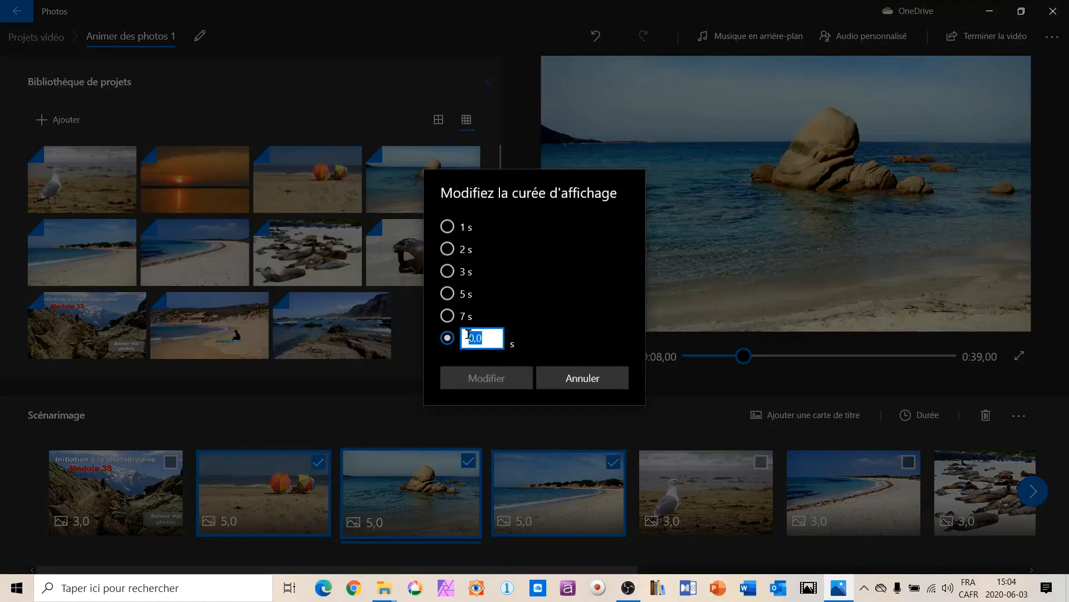
pyautogui.click(461, 272)
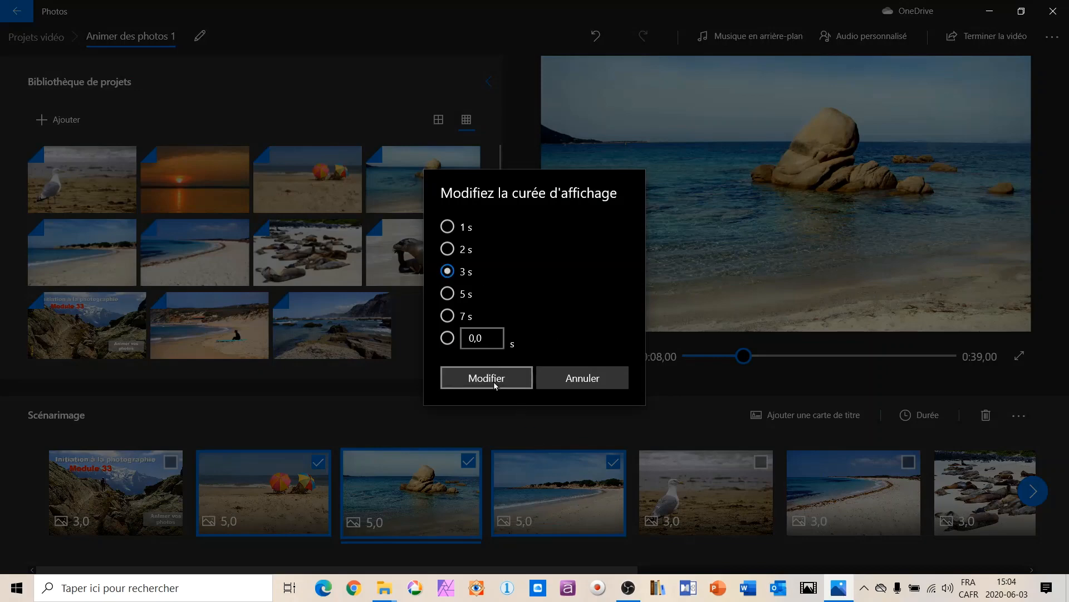
pyautogui.click(486, 378)
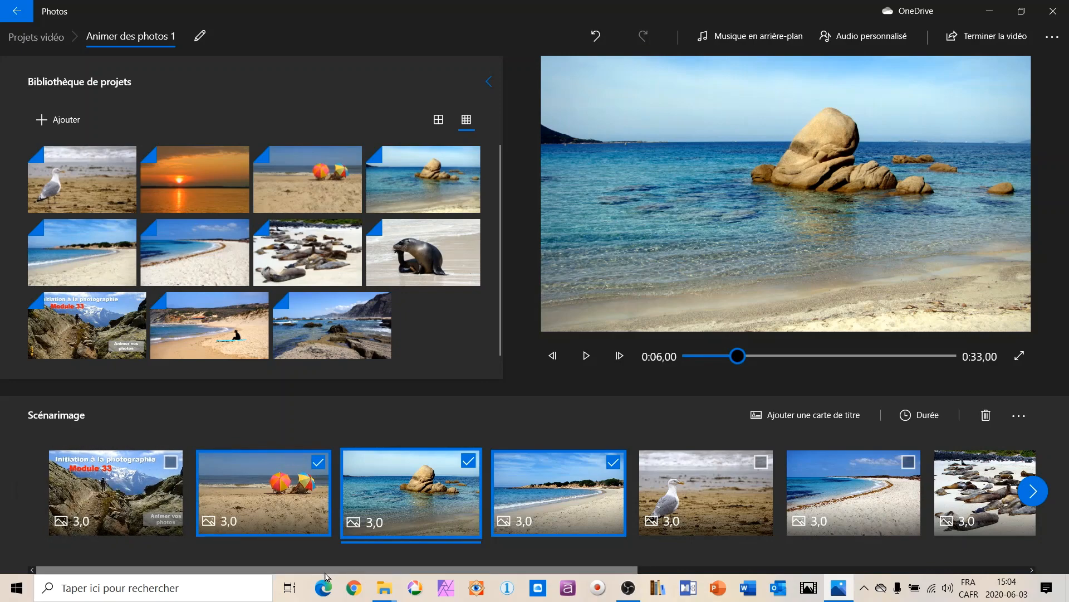
pyautogui.click(318, 461)
pyautogui.click(468, 460)
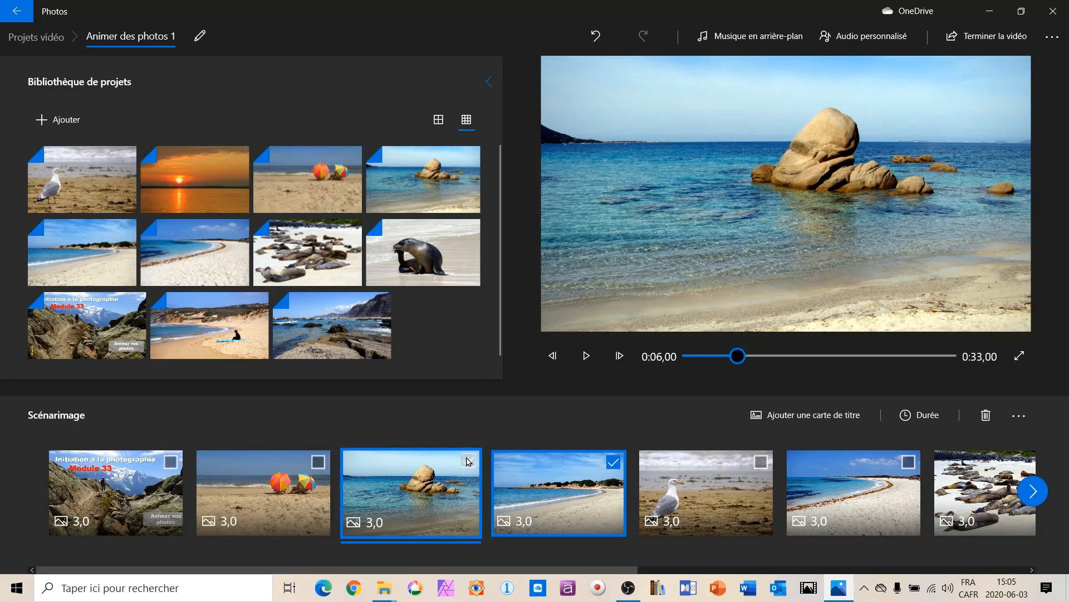
pyautogui.click(614, 462)
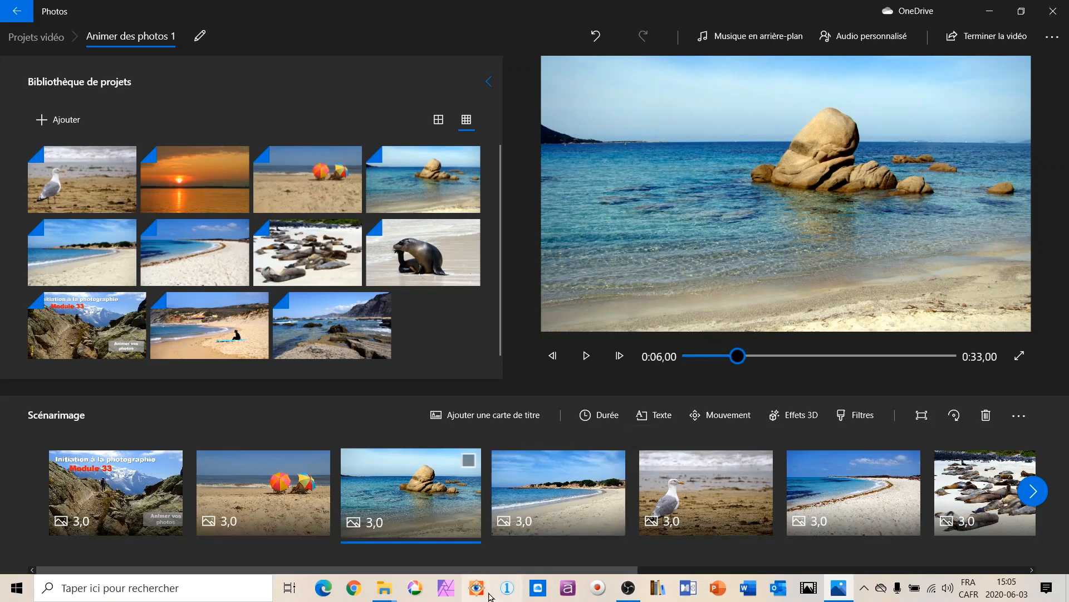
# Apply the outward "Zoom à droite" camera motion to the beach umbrellas photo and preview it.
pyautogui.click(277, 490)
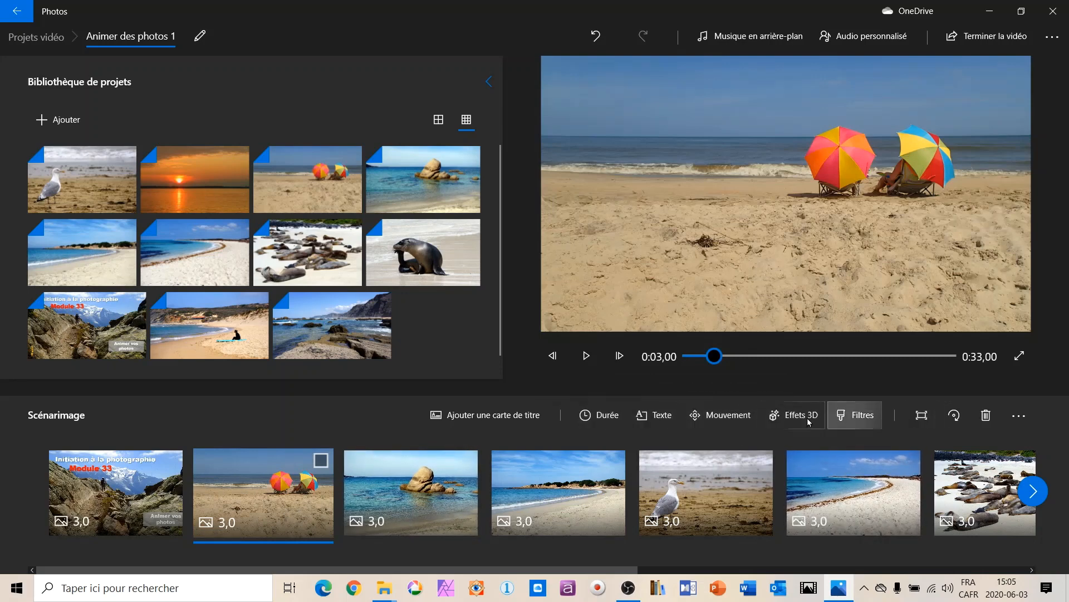
pyautogui.click(727, 419)
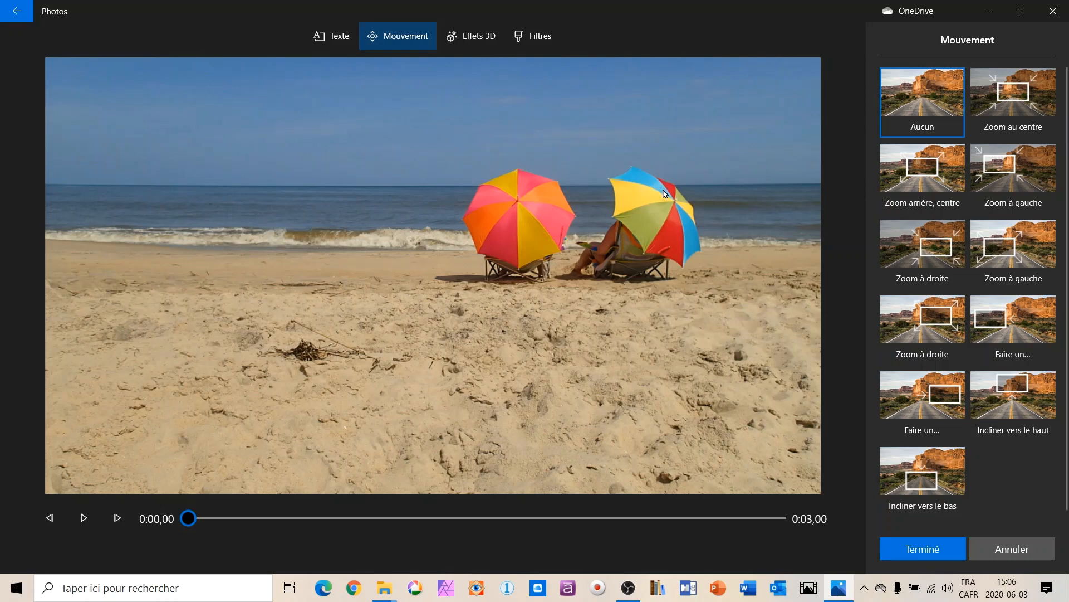
pyautogui.click(940, 322)
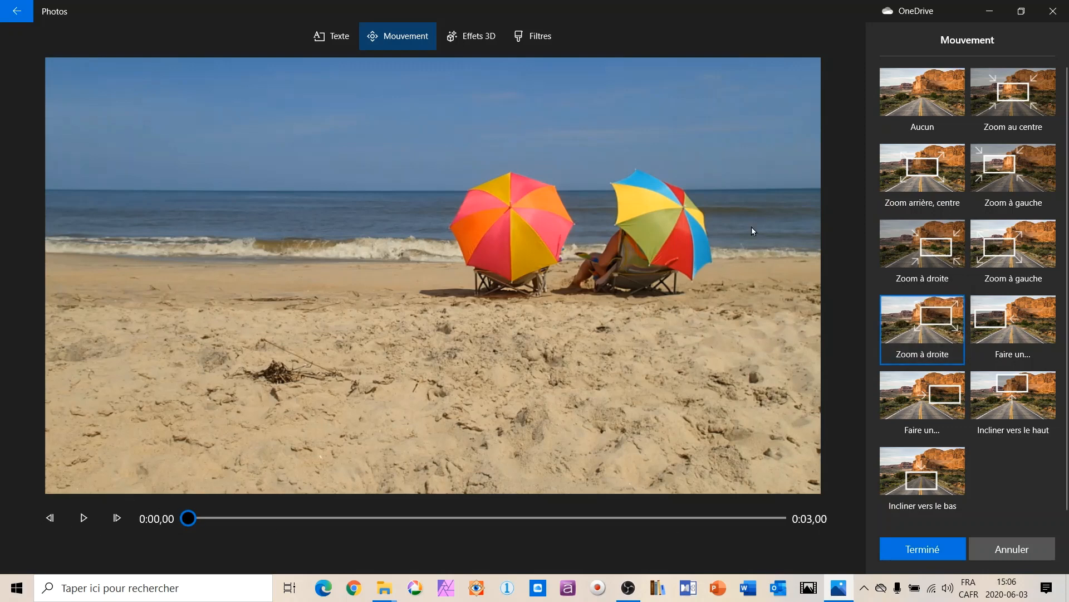
pyautogui.click(83, 518)
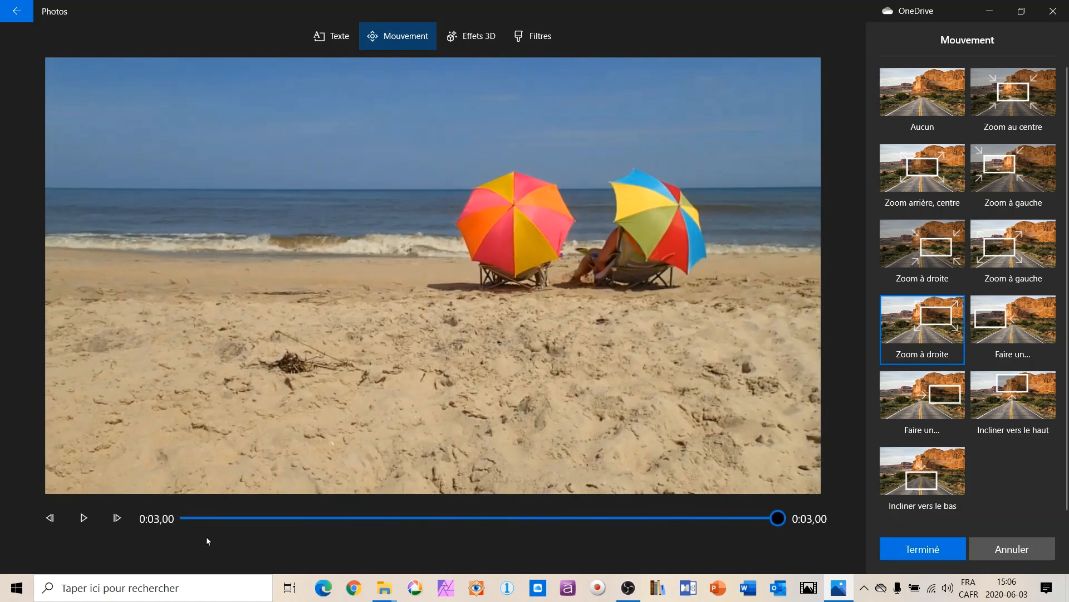
pyautogui.click(929, 549)
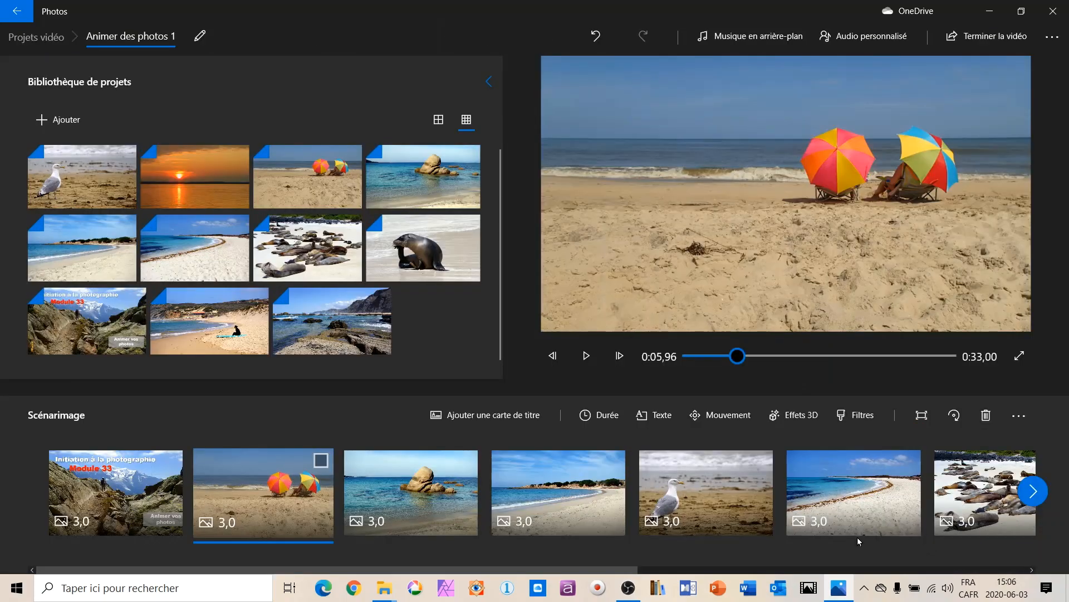
# Apply the "Zoom au centre" camera motion to the sea rock photo and preview it.
pyautogui.click(407, 487)
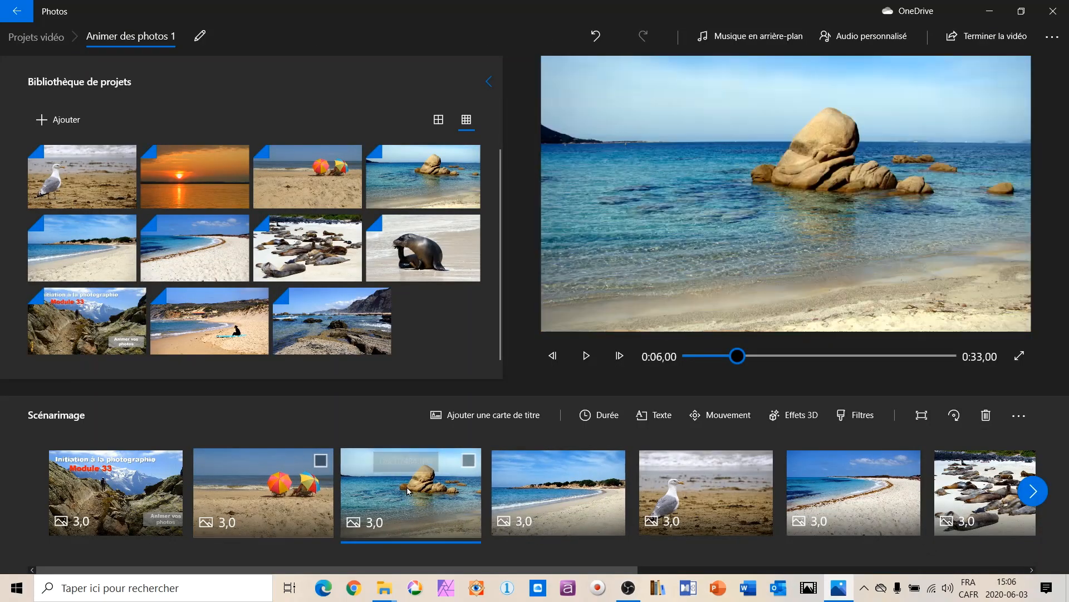
pyautogui.click(721, 415)
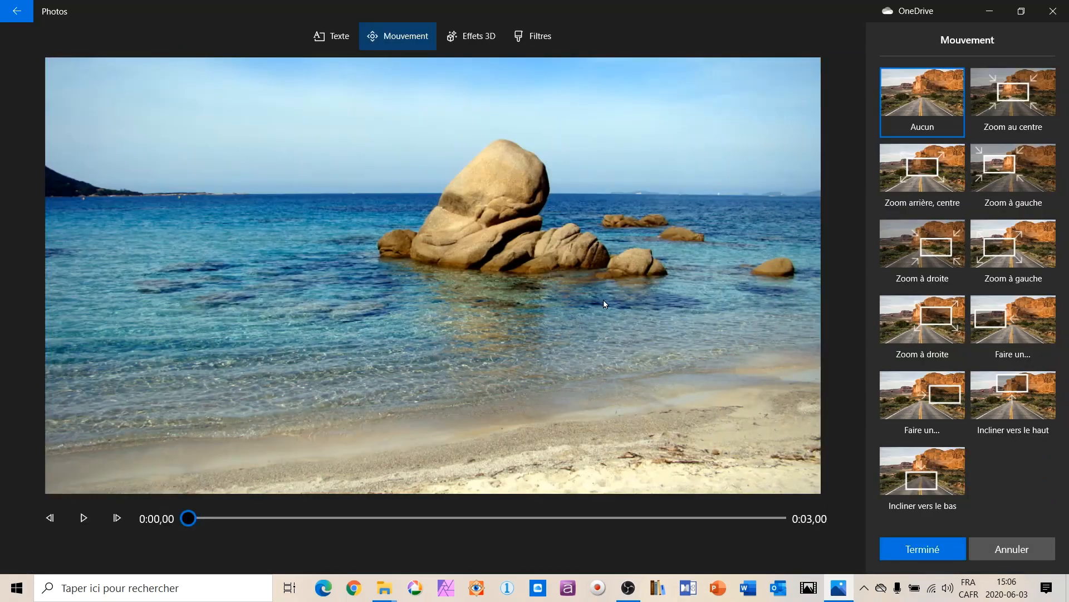
pyautogui.click(1023, 98)
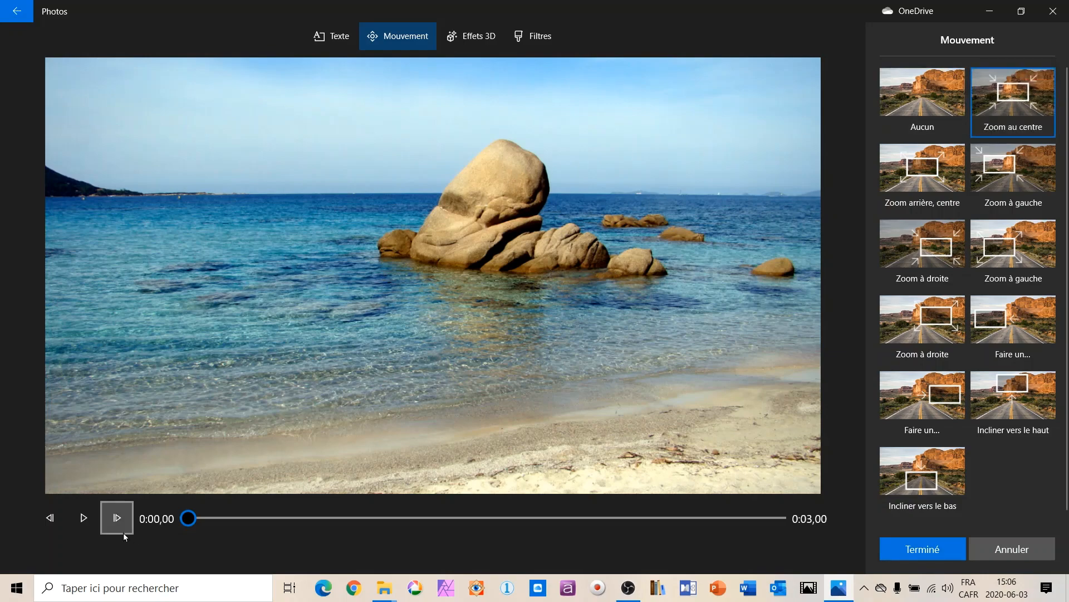
pyautogui.click(83, 516)
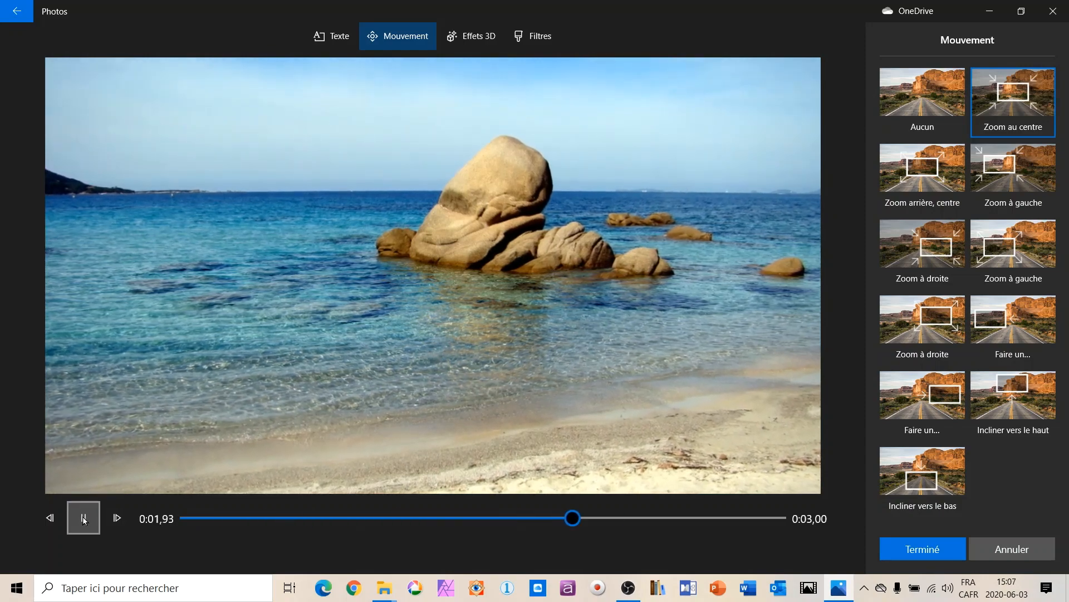
pyautogui.click(919, 548)
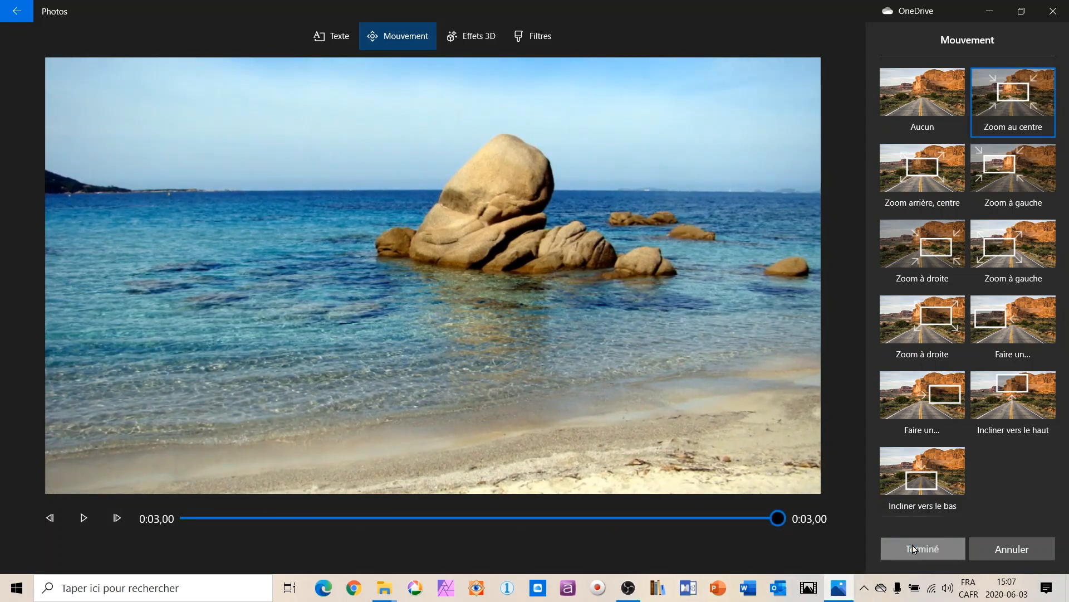
# Apply the "Faire un panoramique vers la droite" motion to the sandy bay photo before the seagull and preview it.
pyautogui.click(586, 498)
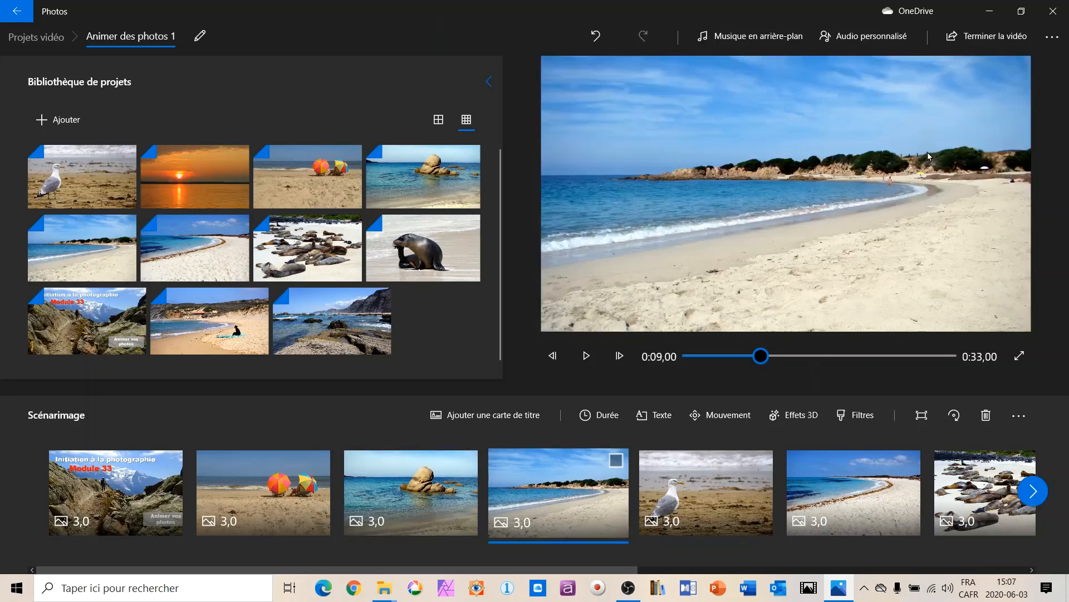
pyautogui.click(719, 417)
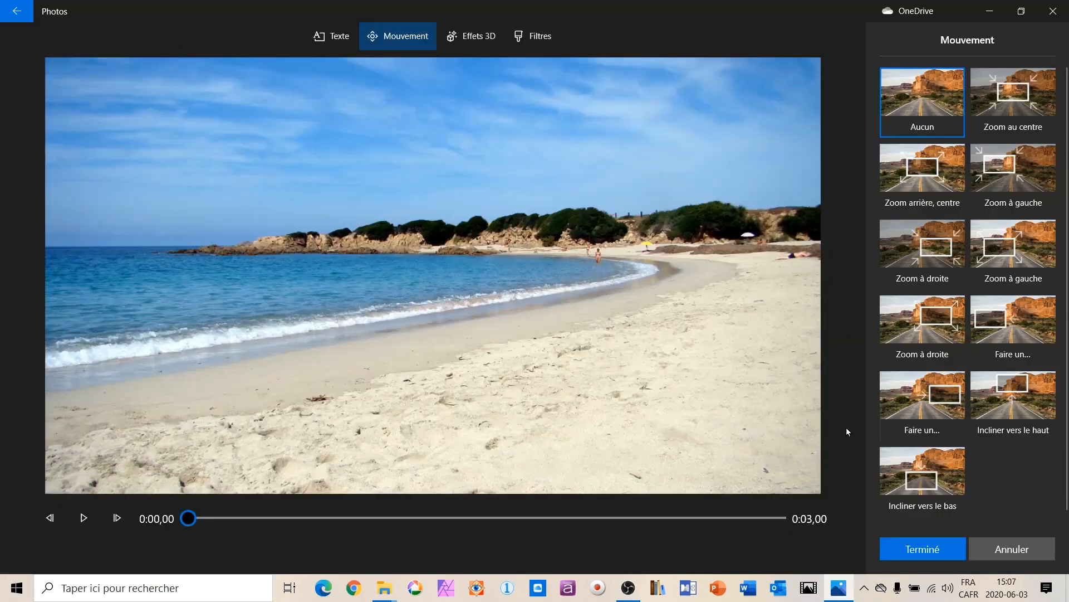
pyautogui.click(902, 401)
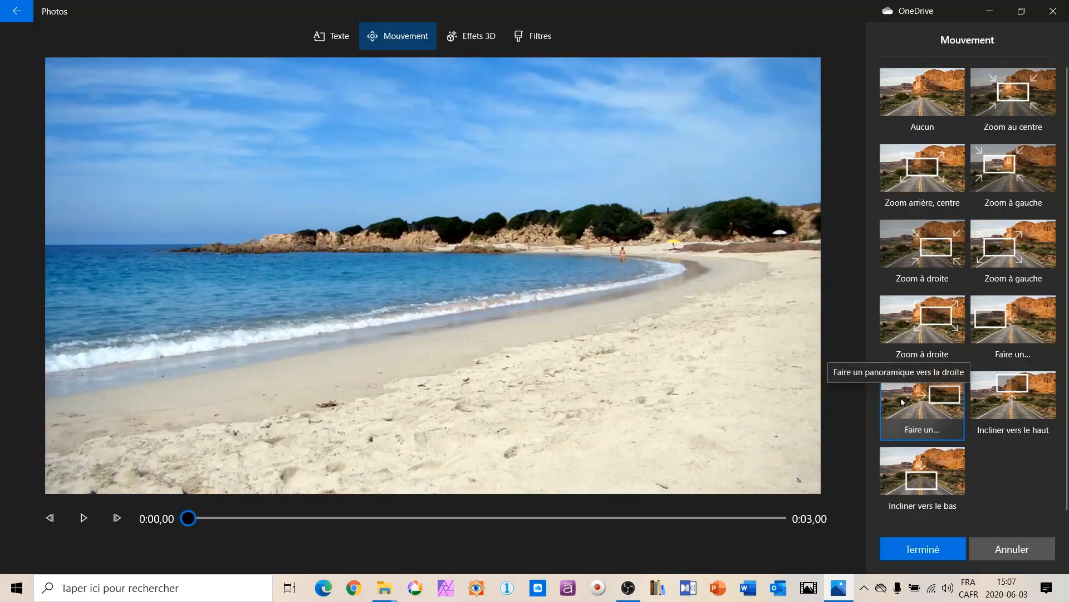
pyautogui.click(84, 524)
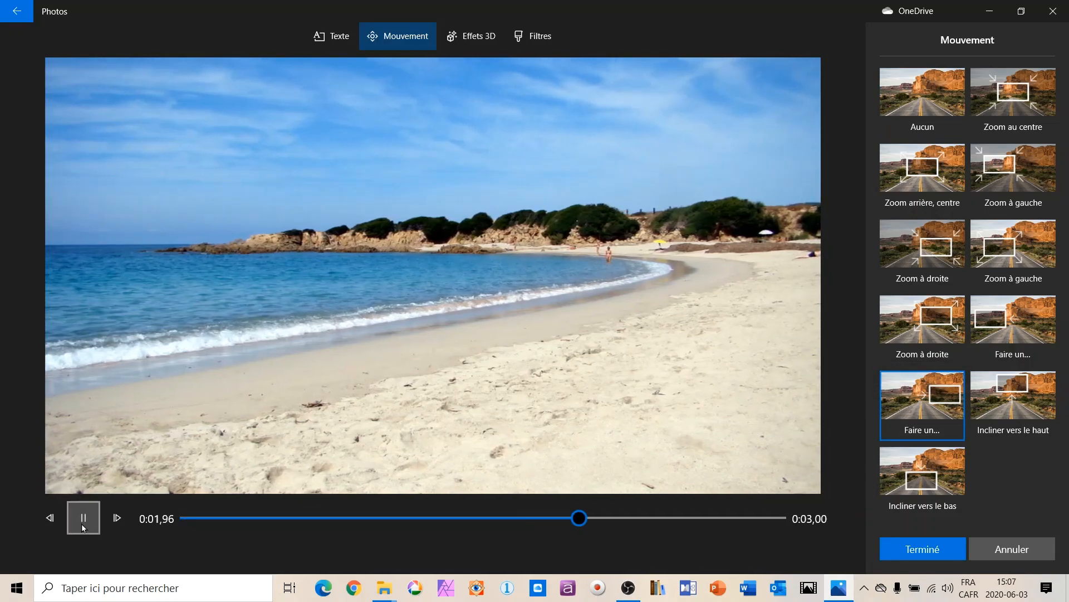
pyautogui.click(922, 551)
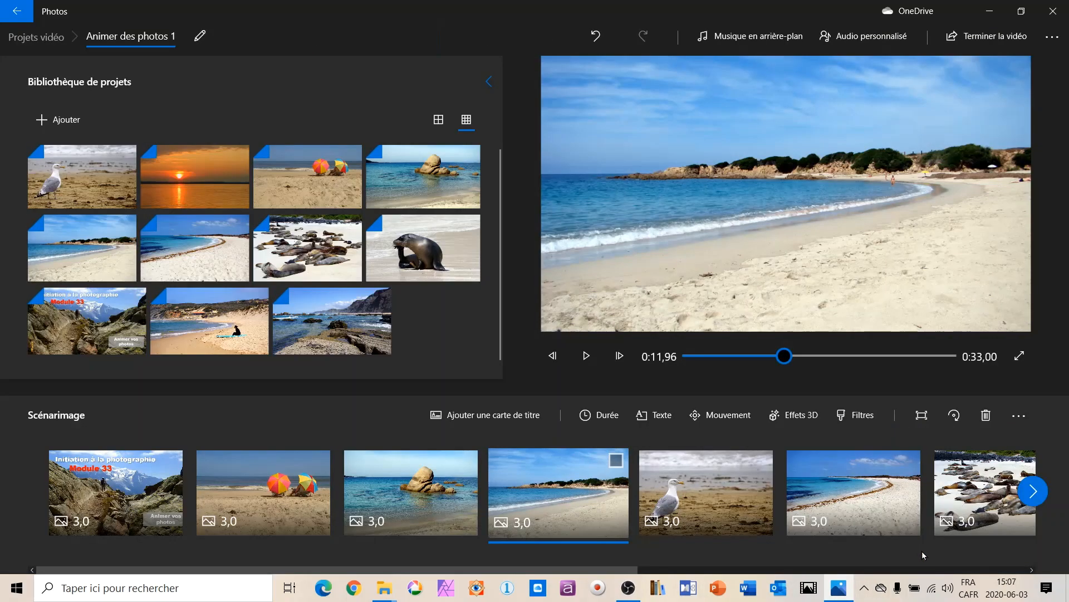
# Apply the inward "Zoom à gauche" camera motion to the seagull photo and preview it.
pyautogui.click(719, 504)
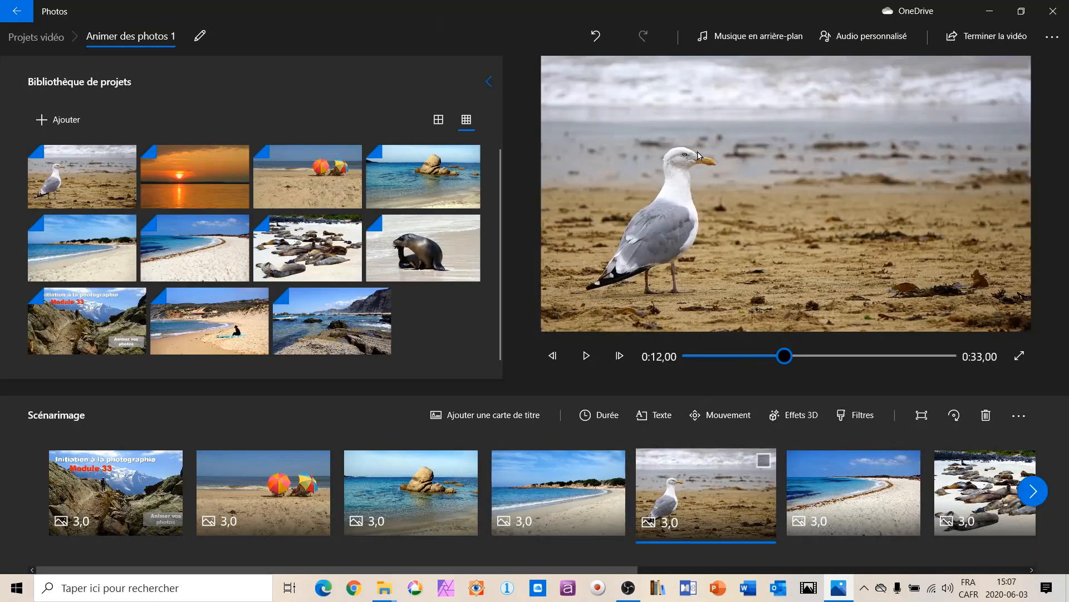
pyautogui.click(735, 412)
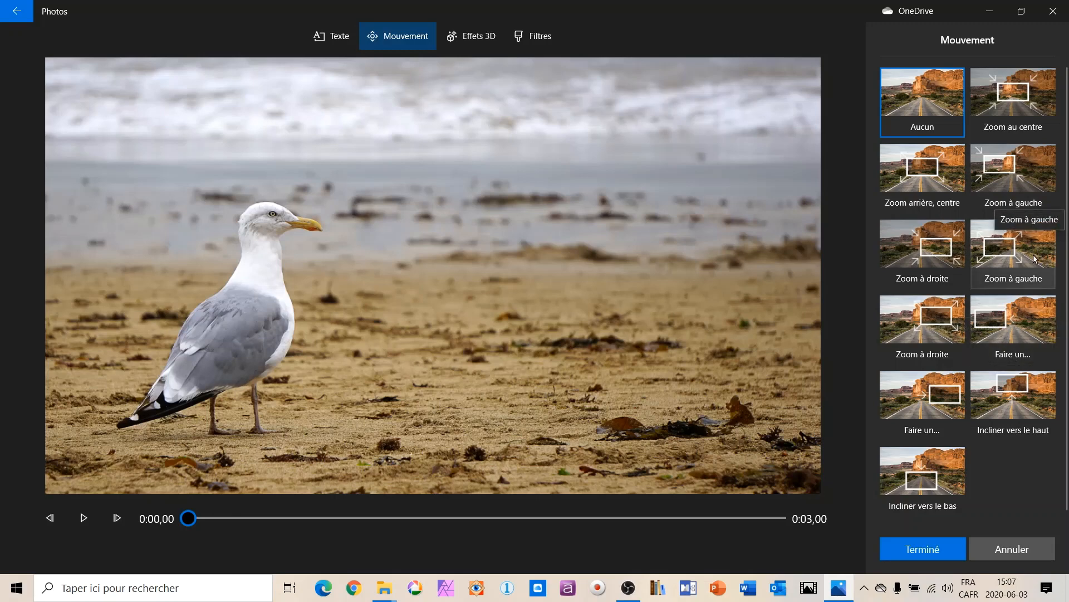
pyautogui.click(997, 174)
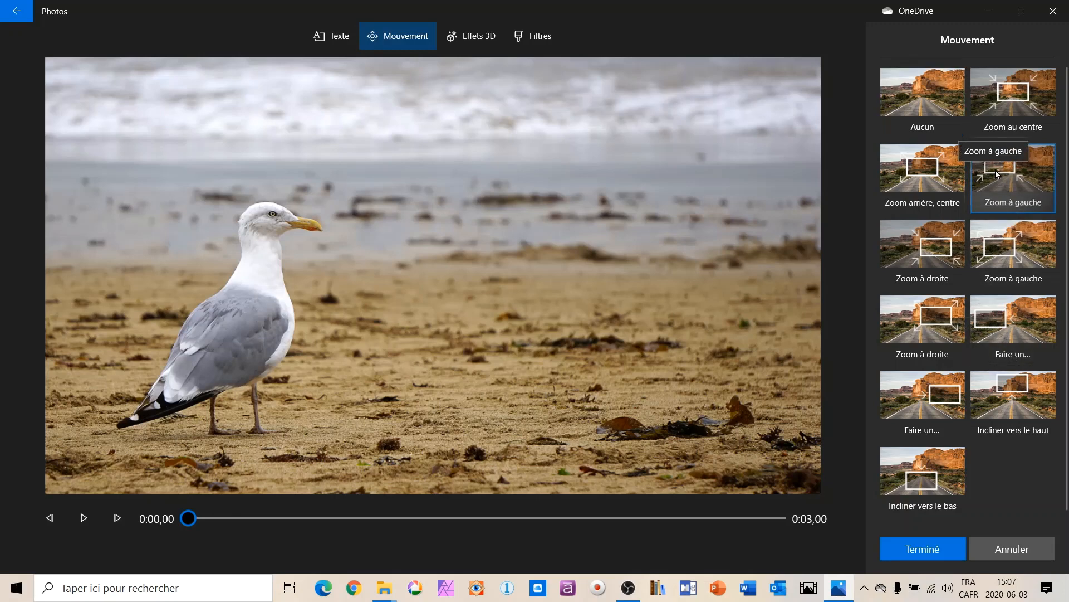
pyautogui.click(82, 522)
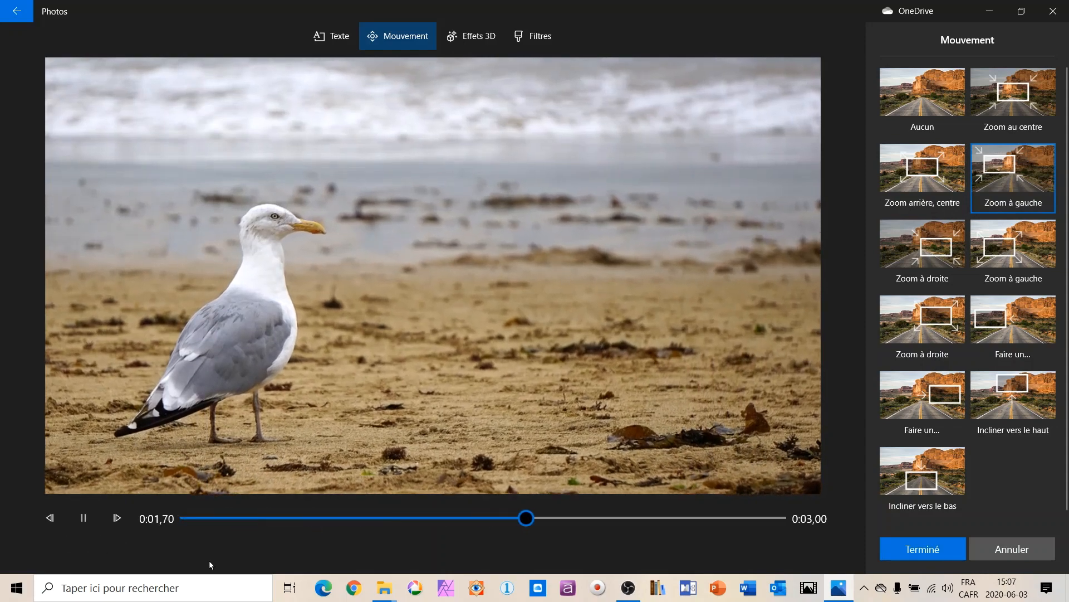
pyautogui.click(918, 550)
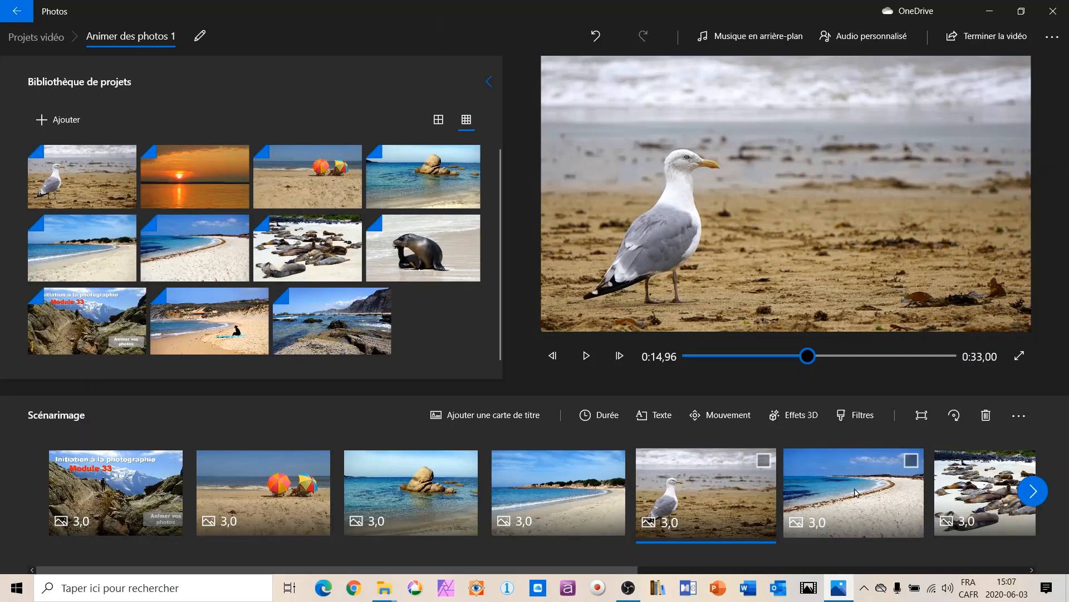
# Apply the leftward panning motion to the curved white beach photo after the seagull and preview it.
pyautogui.click(856, 492)
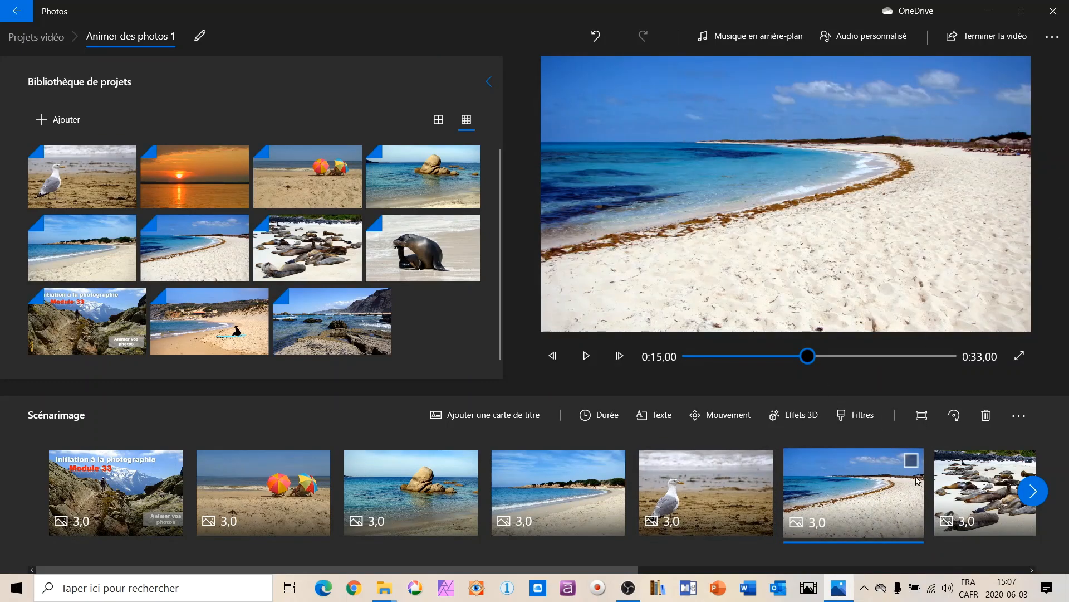
pyautogui.click(748, 422)
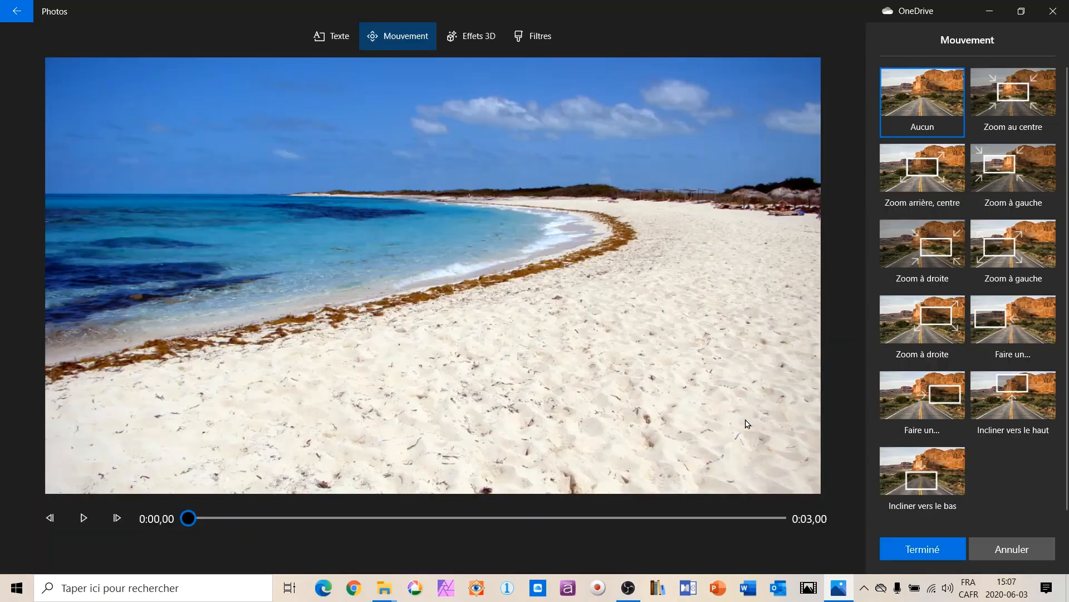
pyautogui.click(1030, 319)
pyautogui.click(79, 519)
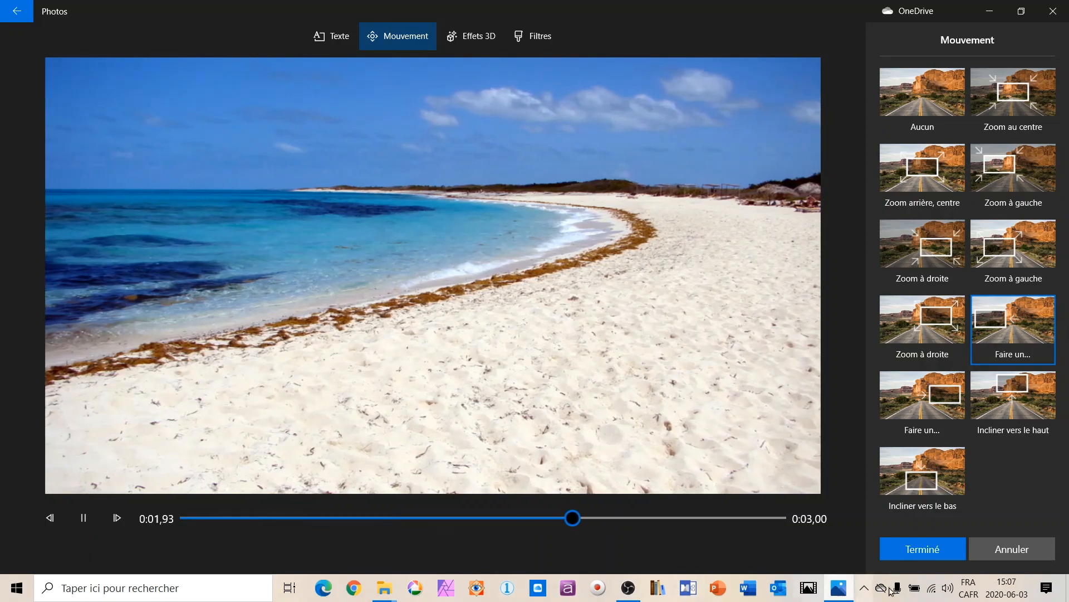
pyautogui.click(926, 549)
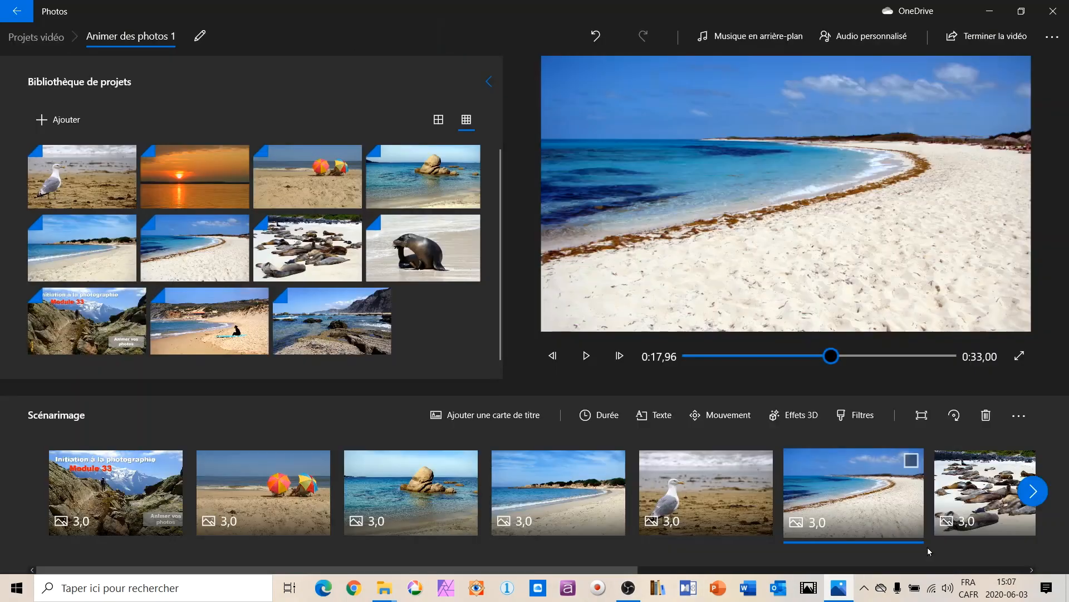
# Apply the "Incliner vers le haut" camera motion to the photo of the sea lion colony and preview it.
pyautogui.scroll(-5, 974, 533)
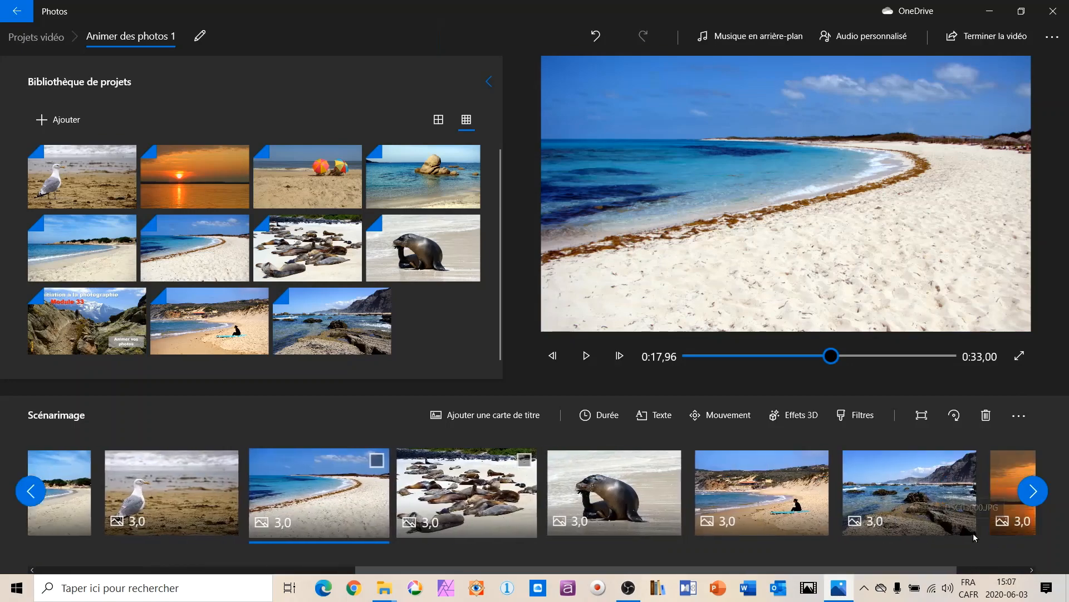
pyautogui.click(381, 488)
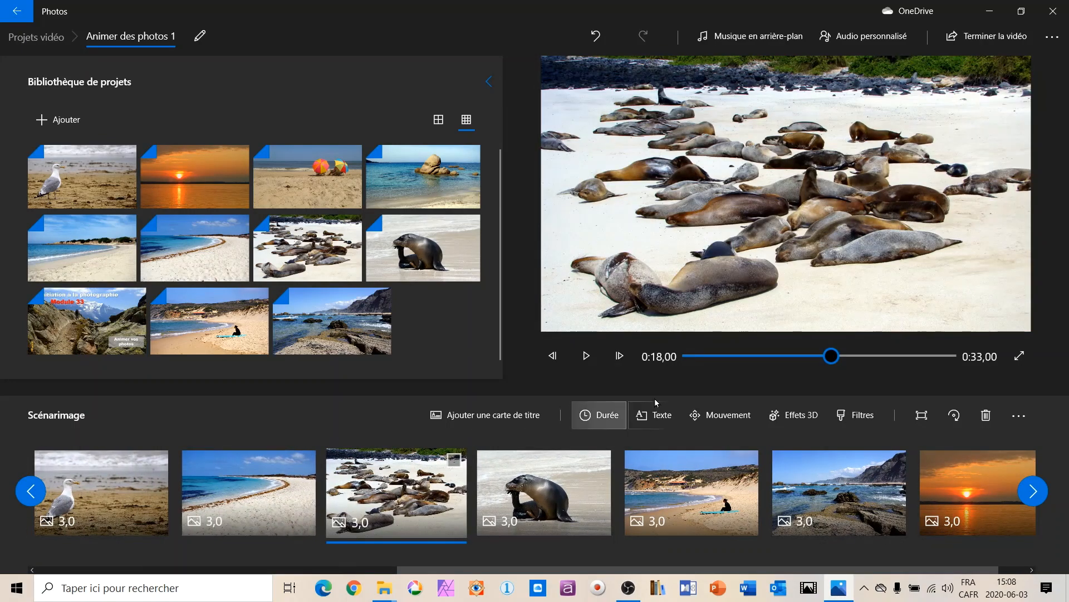
pyautogui.click(721, 415)
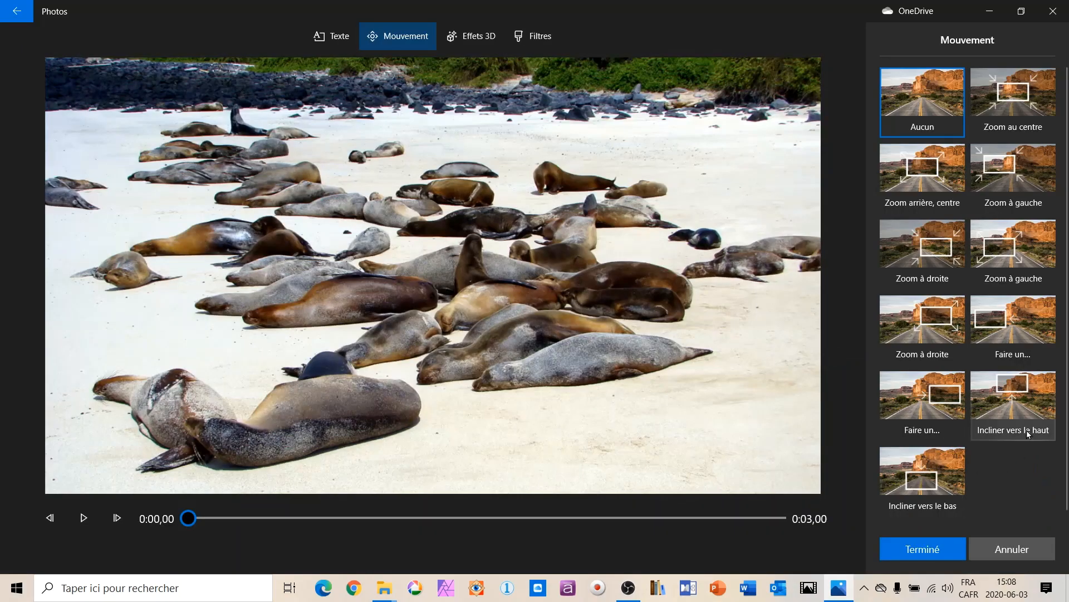
pyautogui.click(1017, 398)
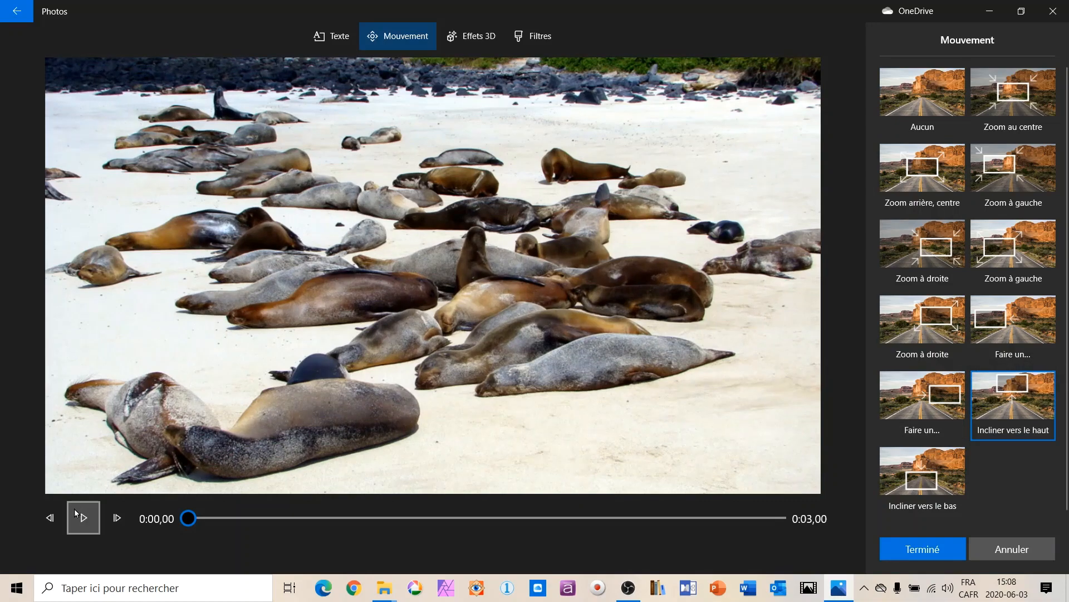
pyautogui.click(84, 520)
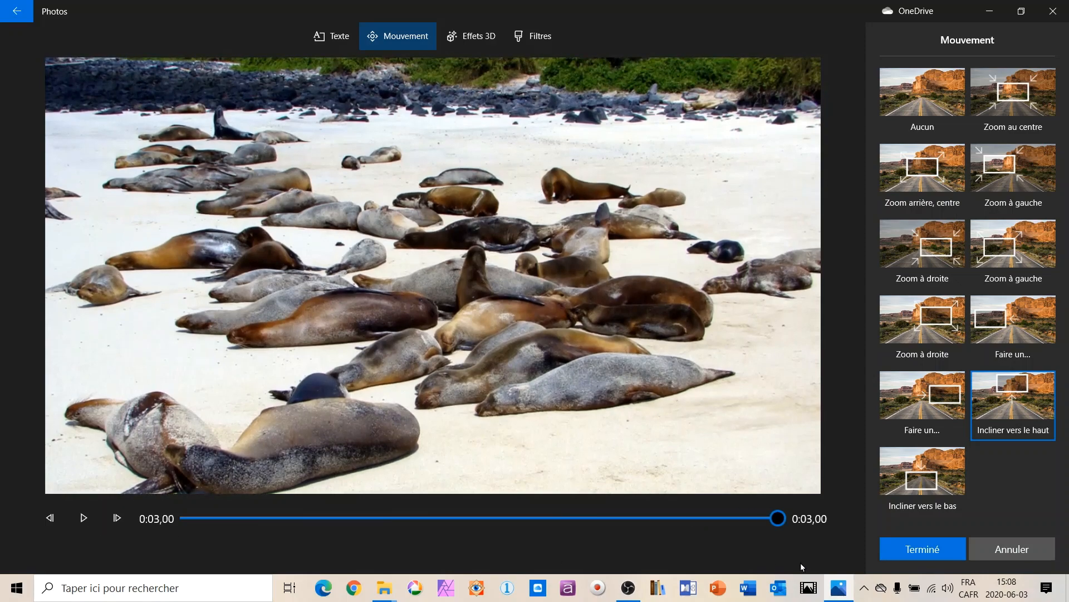
pyautogui.click(902, 552)
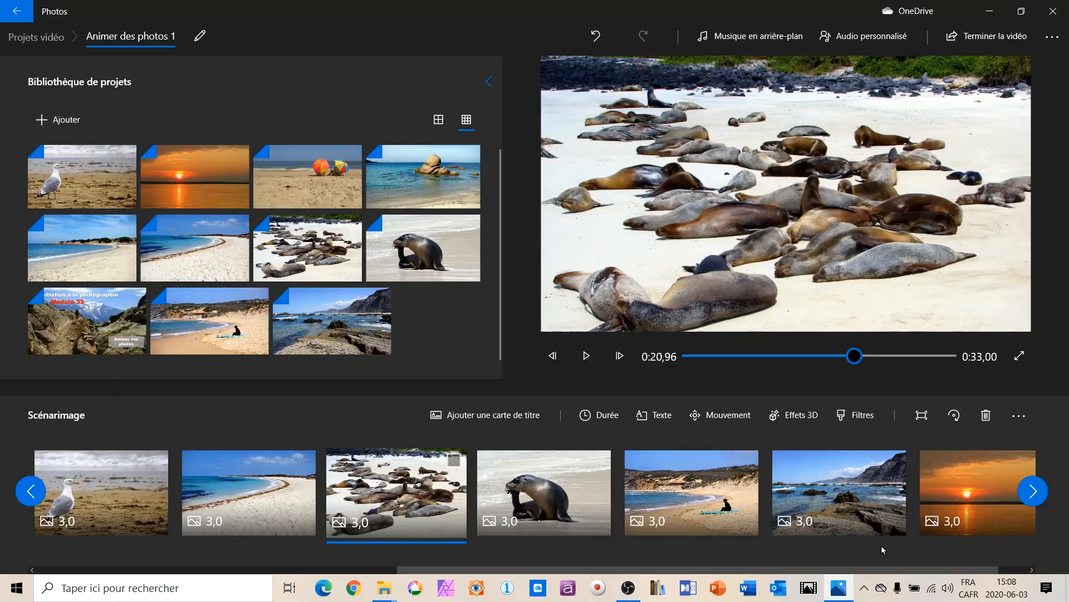
# Apply the "Zoom au centre" camera motion to the photo of the single sea lion and preview it.
pyautogui.click(548, 508)
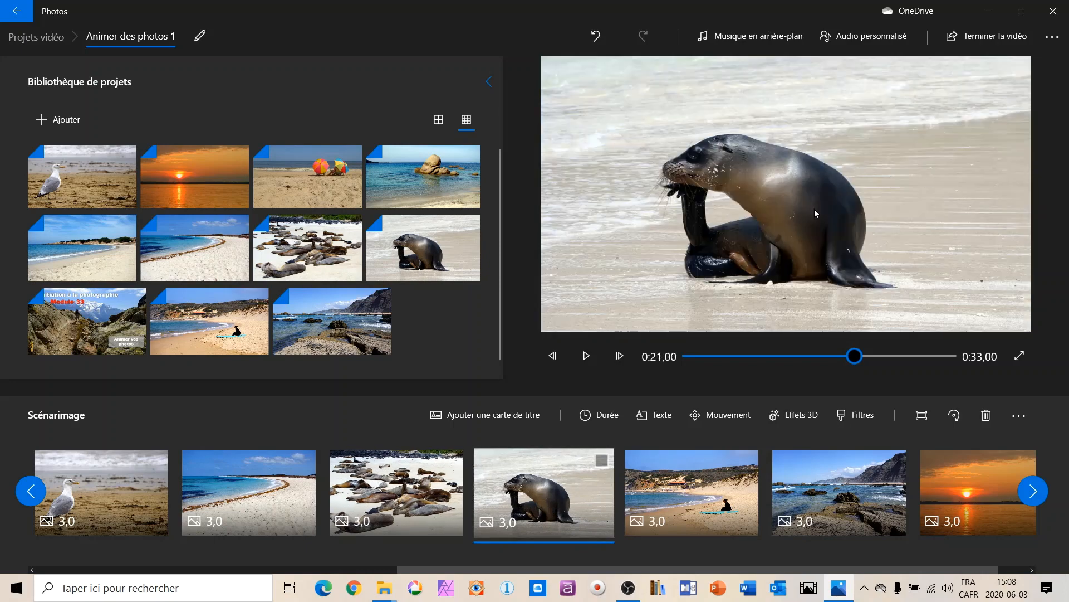
pyautogui.click(722, 414)
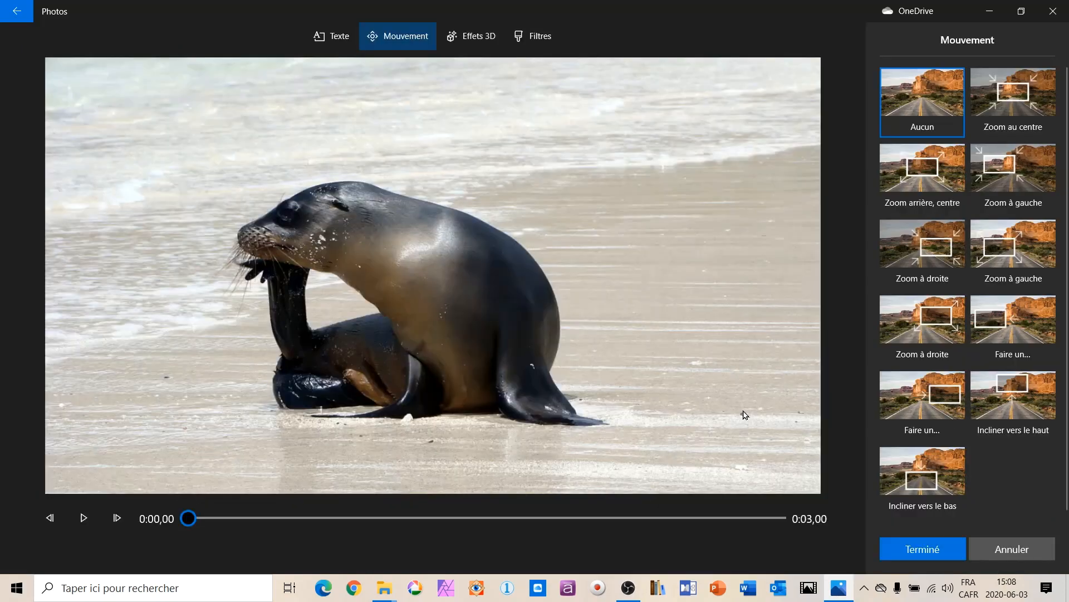
pyautogui.click(1021, 95)
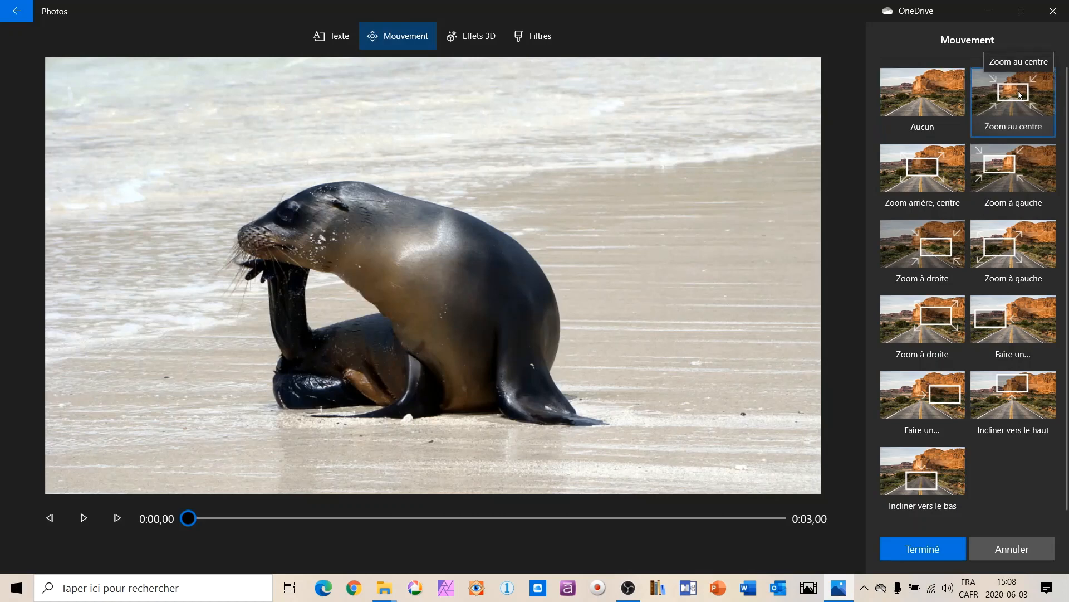
pyautogui.click(82, 520)
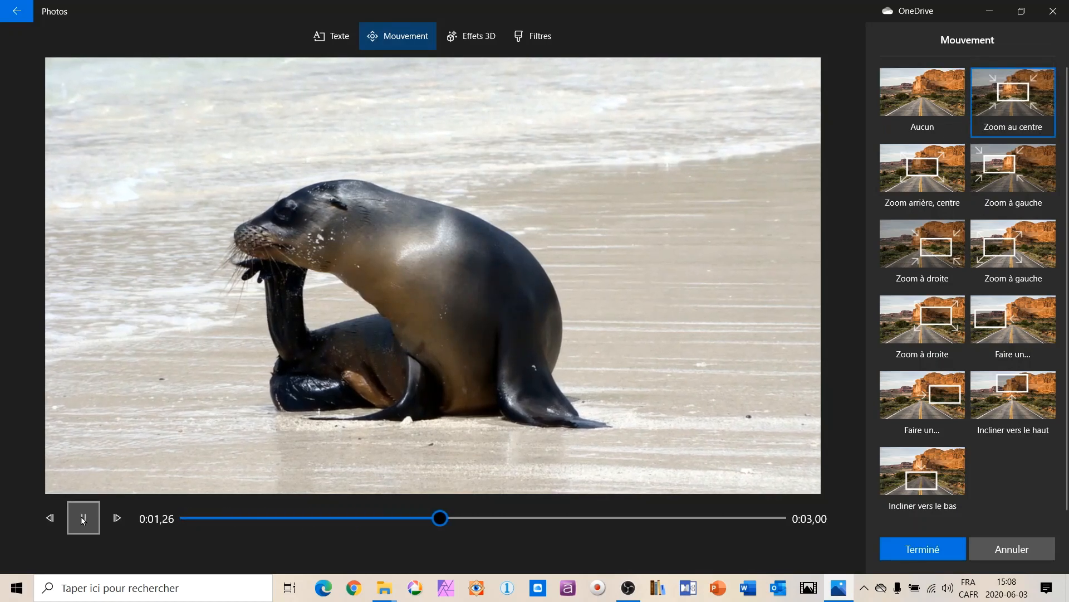
pyautogui.click(929, 551)
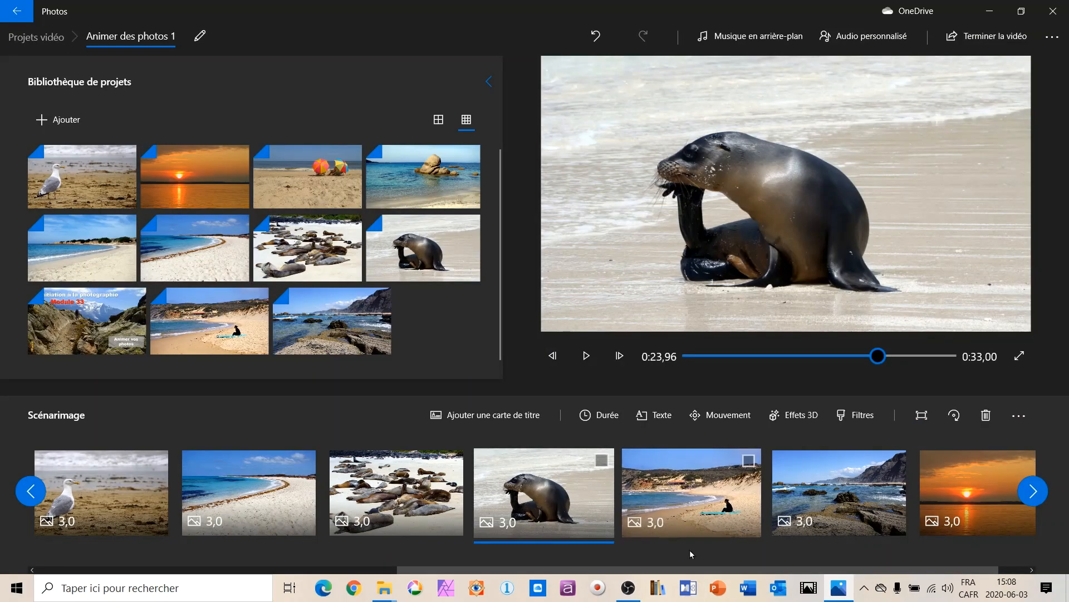
# Apply the rightward panning motion to the photo of the surfer sitting on the beach and preview it.
pyautogui.moveTo(605, 570); pyautogui.dragTo(651, 573)
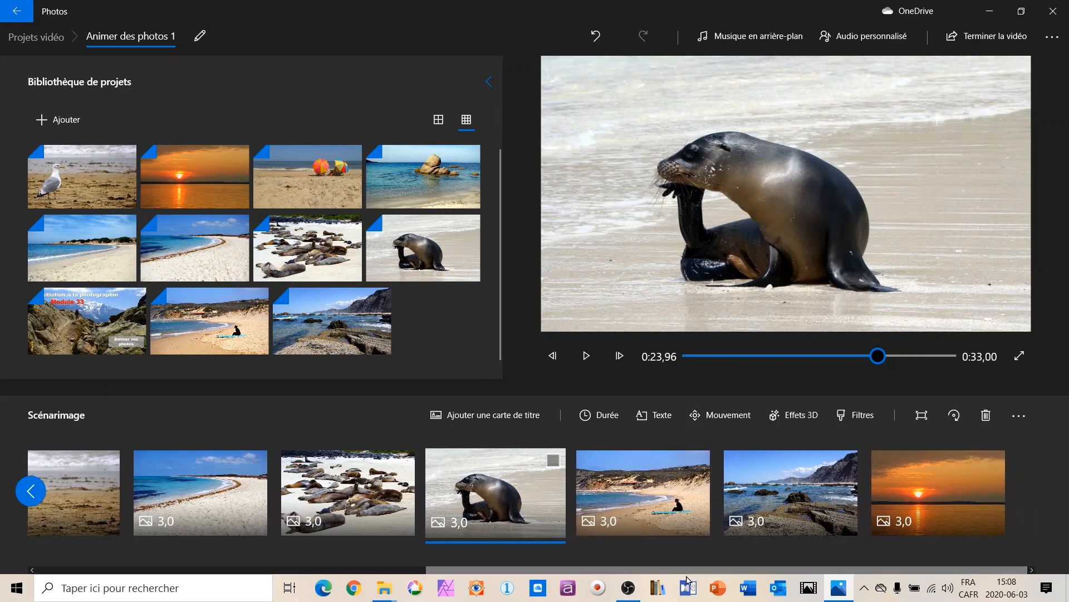
pyautogui.click(657, 489)
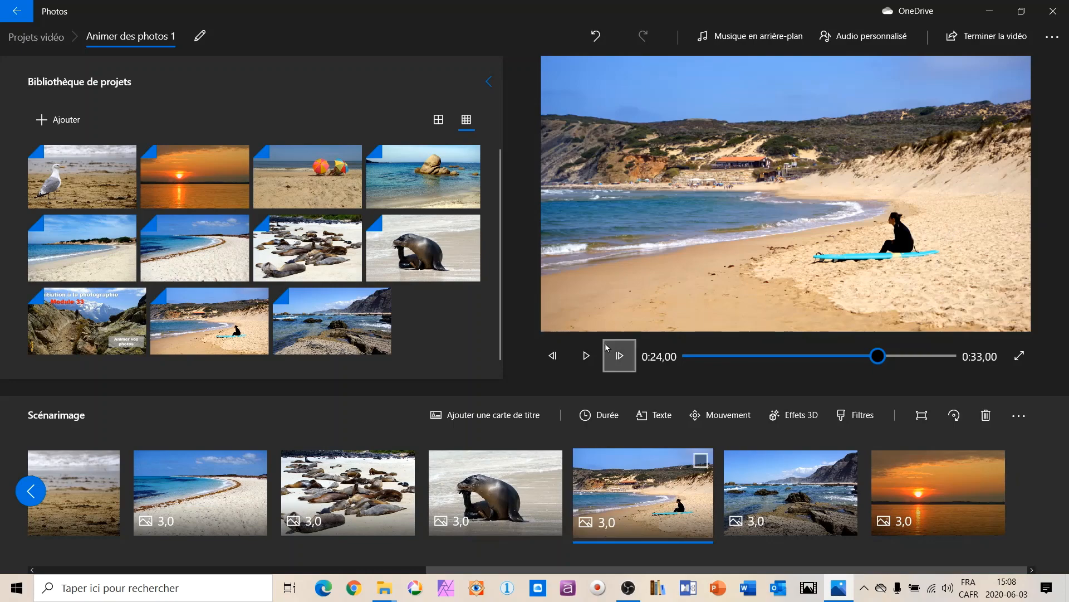
pyautogui.click(726, 414)
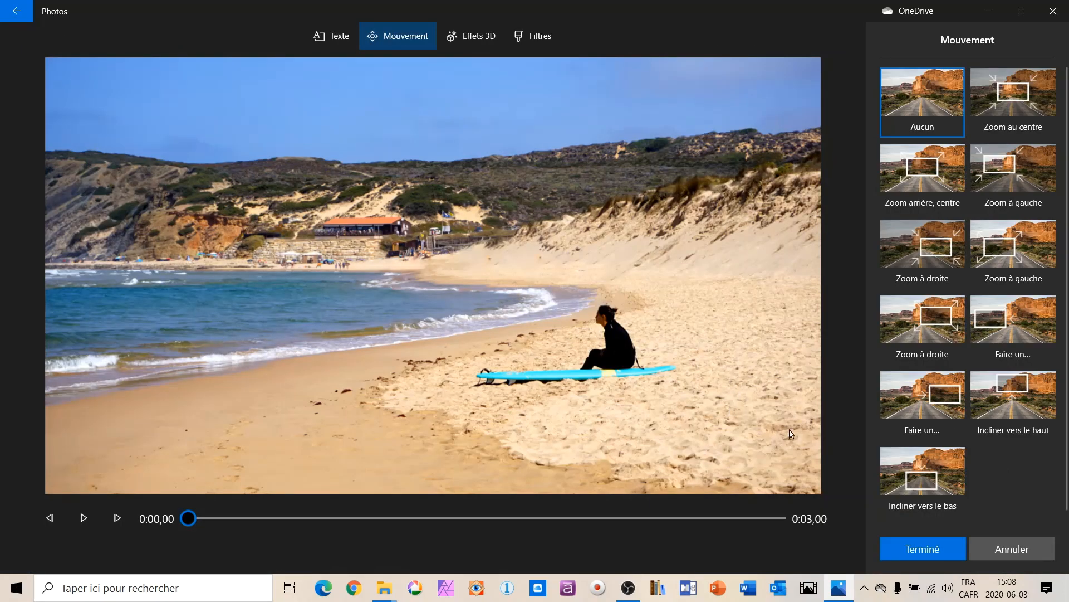
pyautogui.click(950, 396)
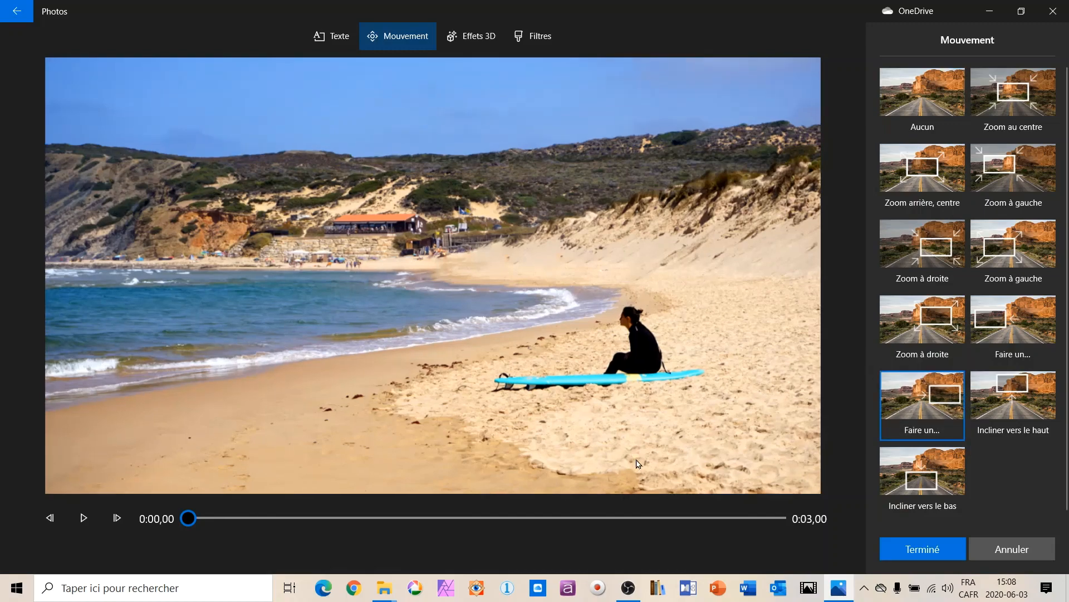
pyautogui.click(82, 518)
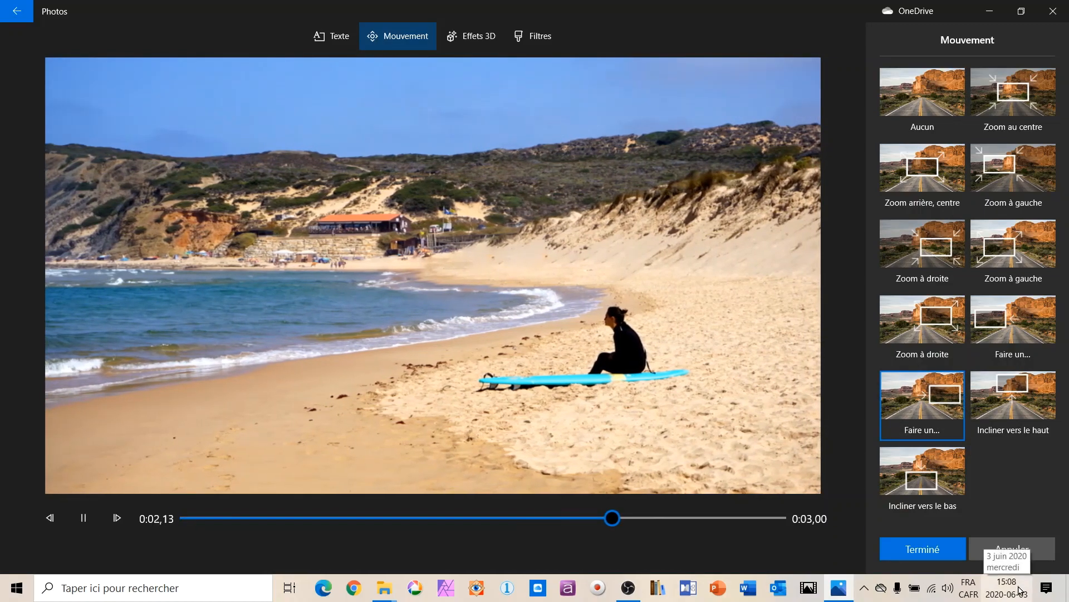
pyautogui.click(931, 549)
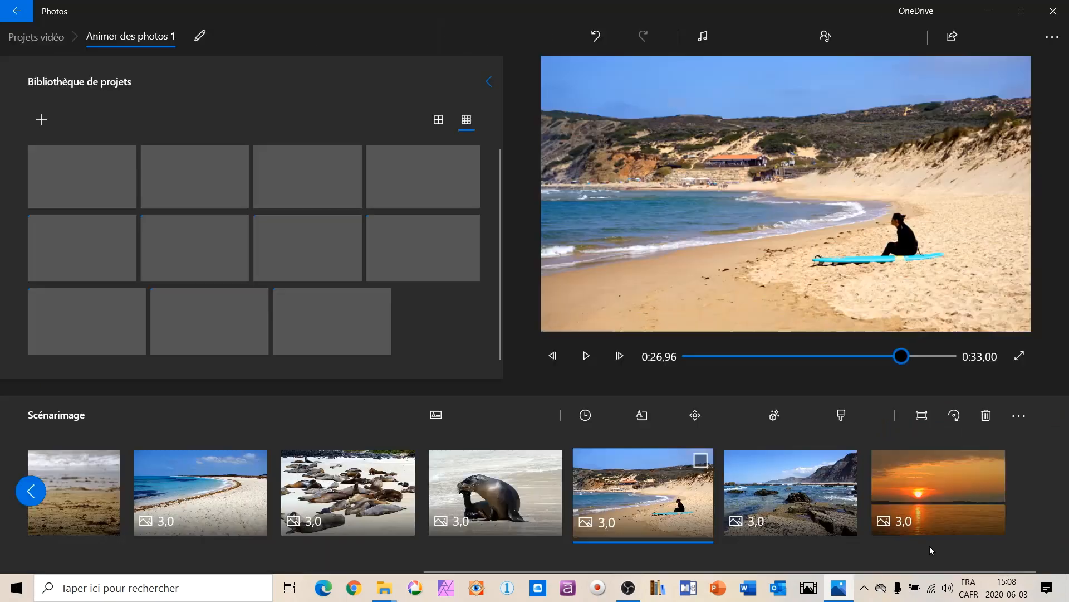
# Apply the "Incliner vers le bas" camera motion to the rocky coast photo, then reopen its motion settings to preview it.
pyautogui.click(790, 501)
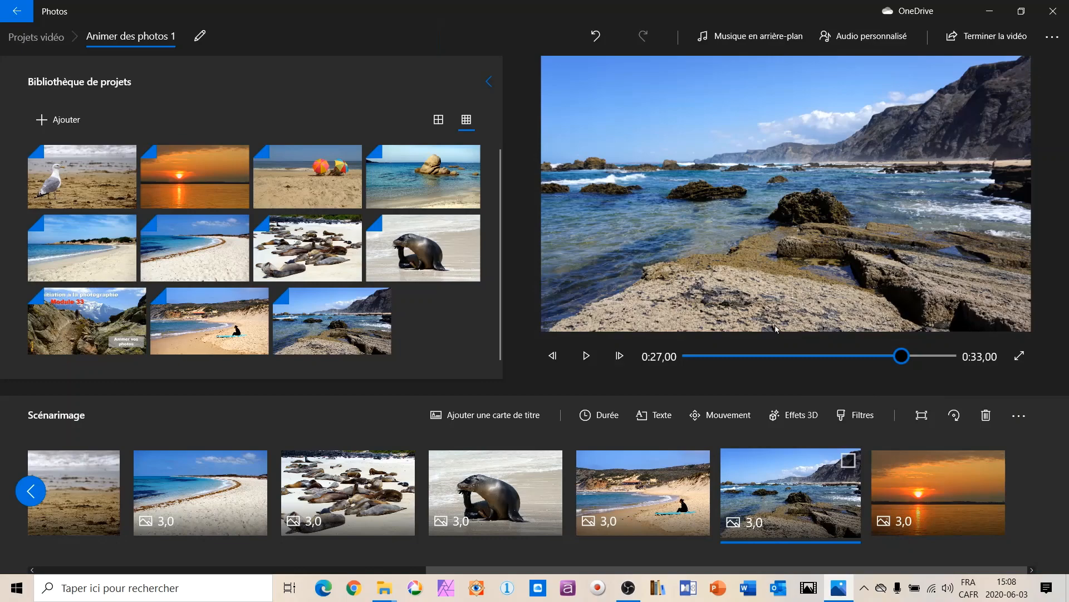
pyautogui.click(724, 414)
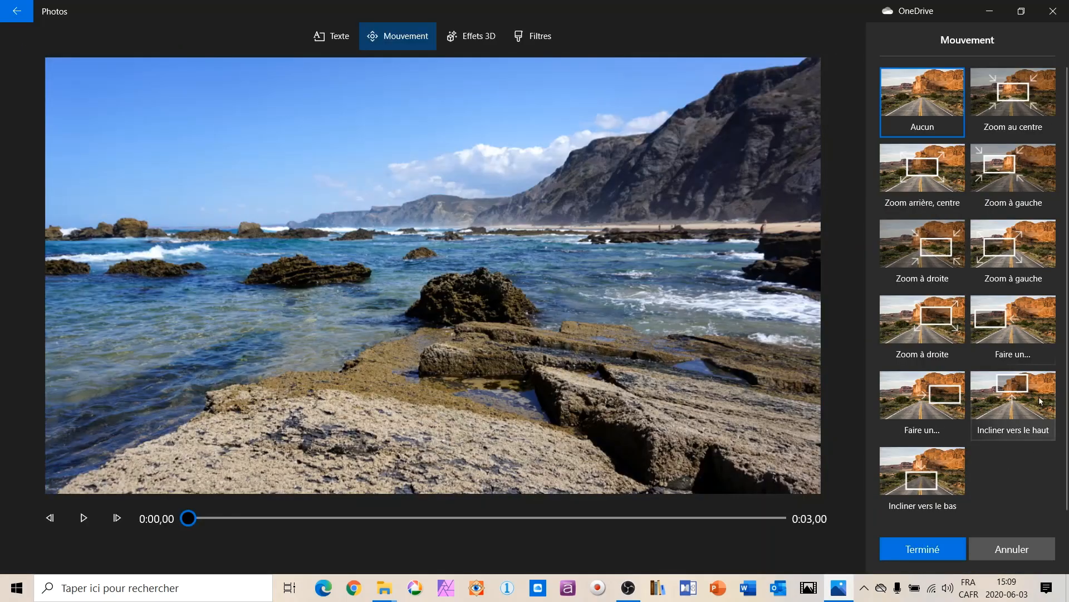
pyautogui.click(927, 467)
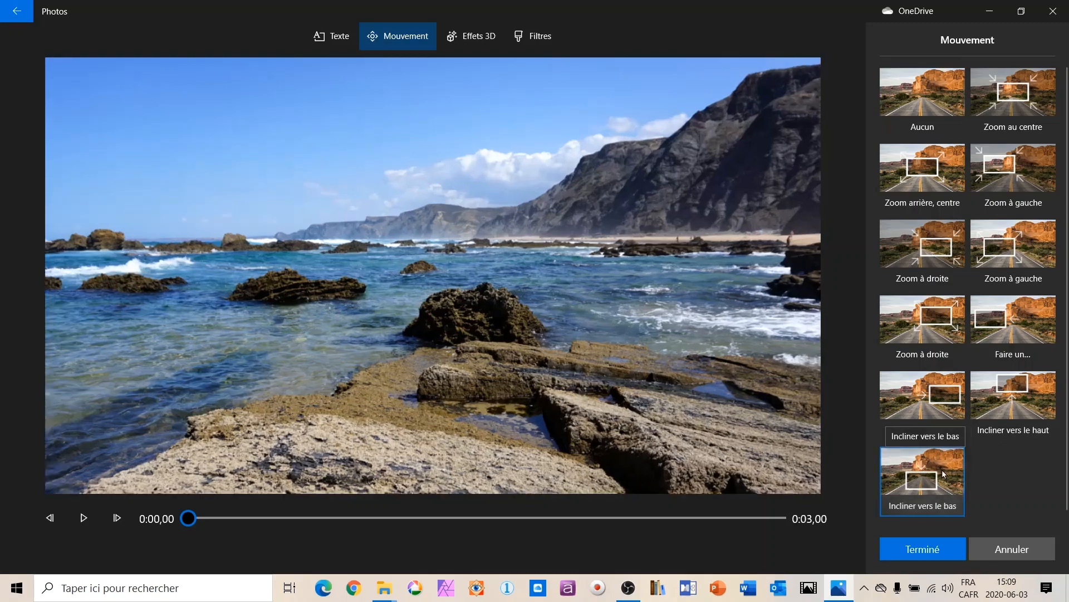
pyautogui.click(918, 550)
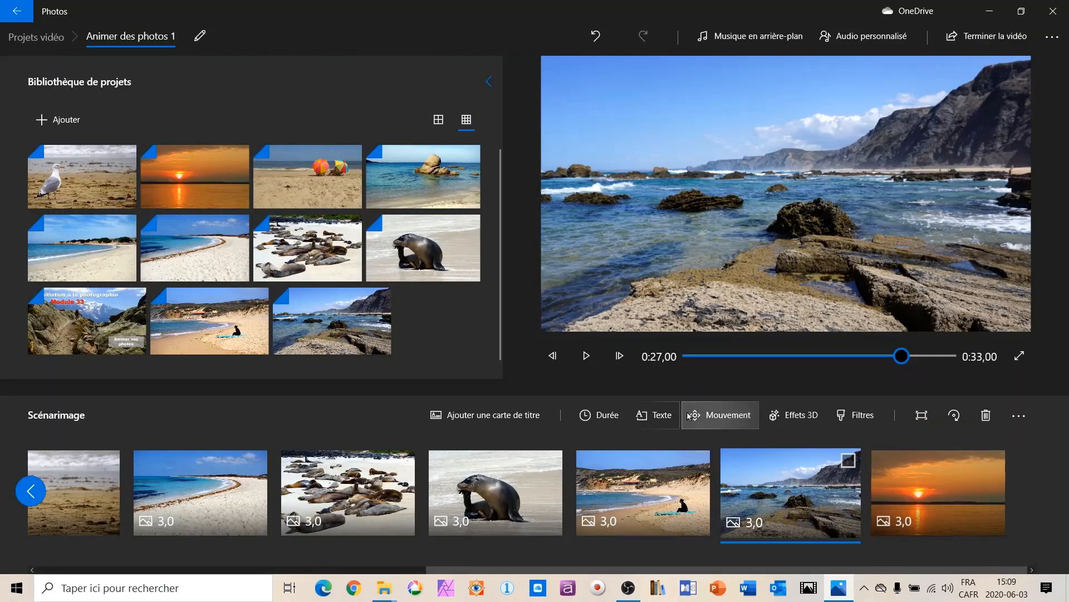
pyautogui.click(727, 416)
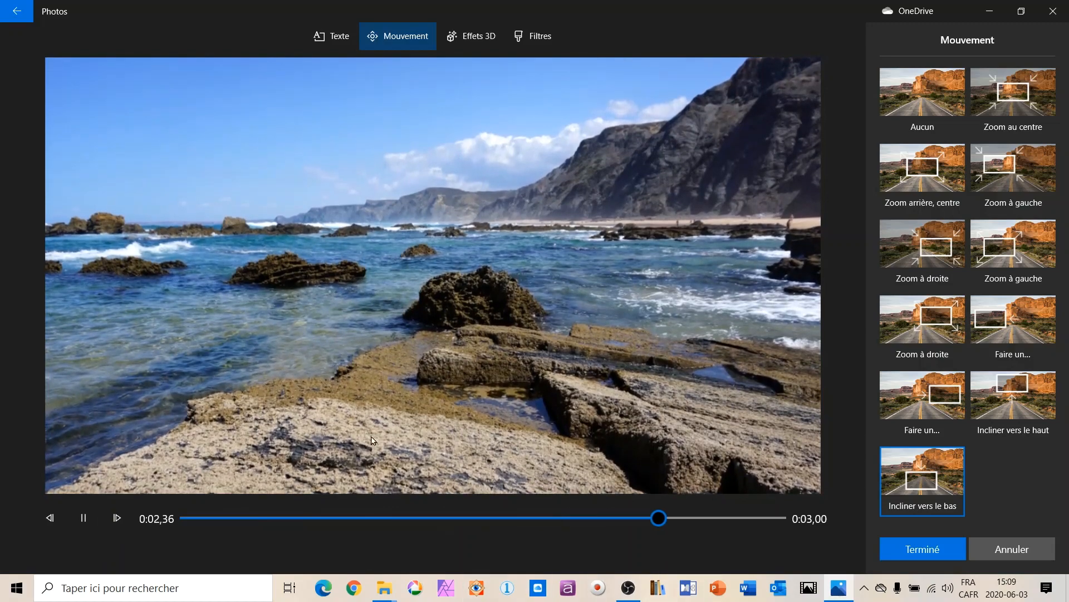
pyautogui.click(925, 549)
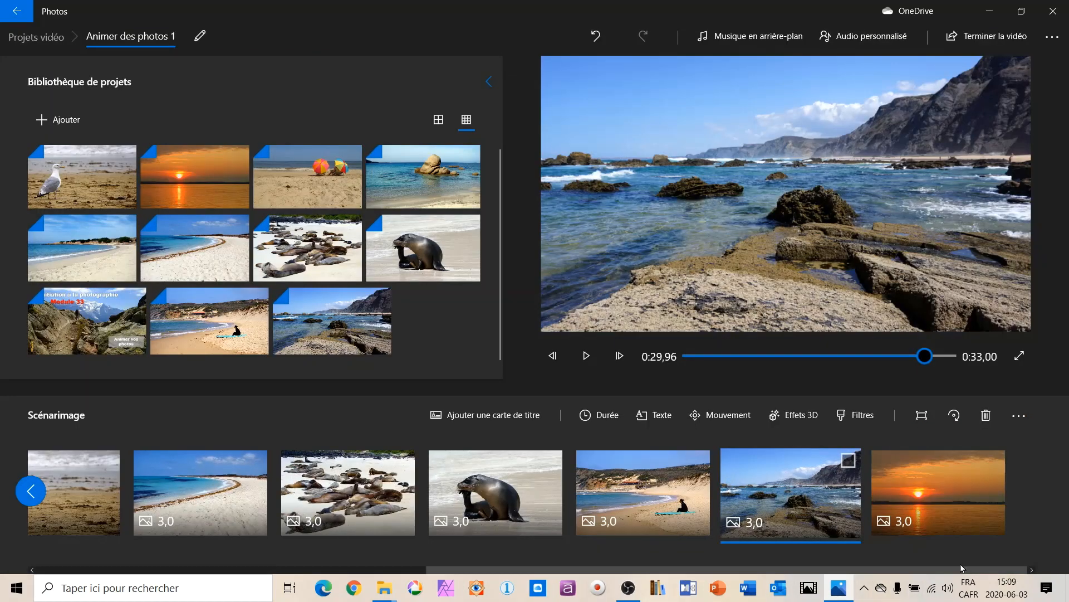
# Apply the "Zoom au centre" camera motion to the sunset photo, the last in the storyboard, and preview it.
pyautogui.click(941, 480)
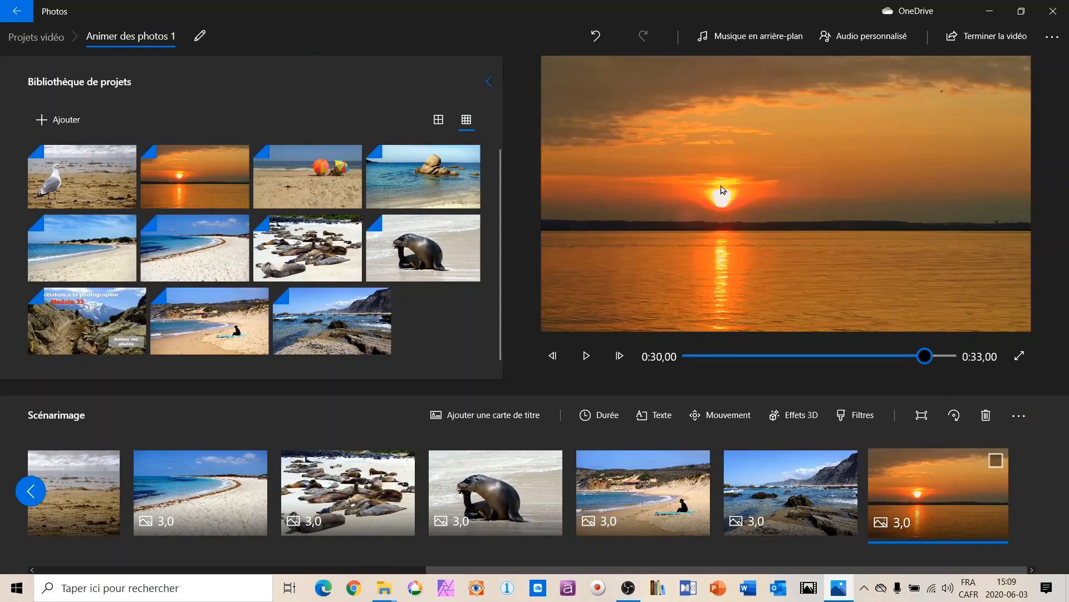
pyautogui.click(724, 421)
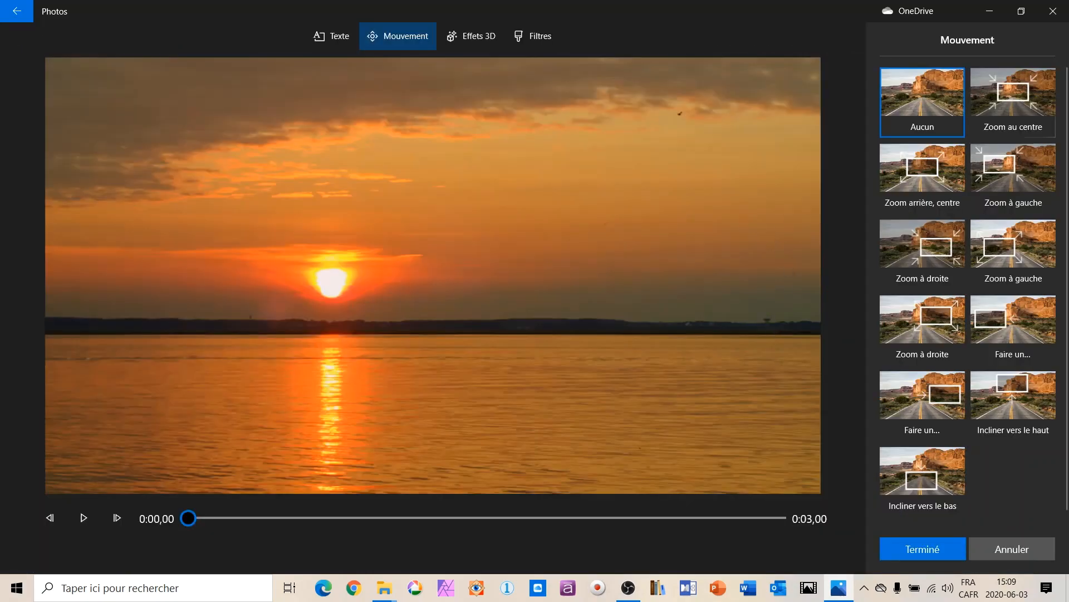
pyautogui.click(1011, 85)
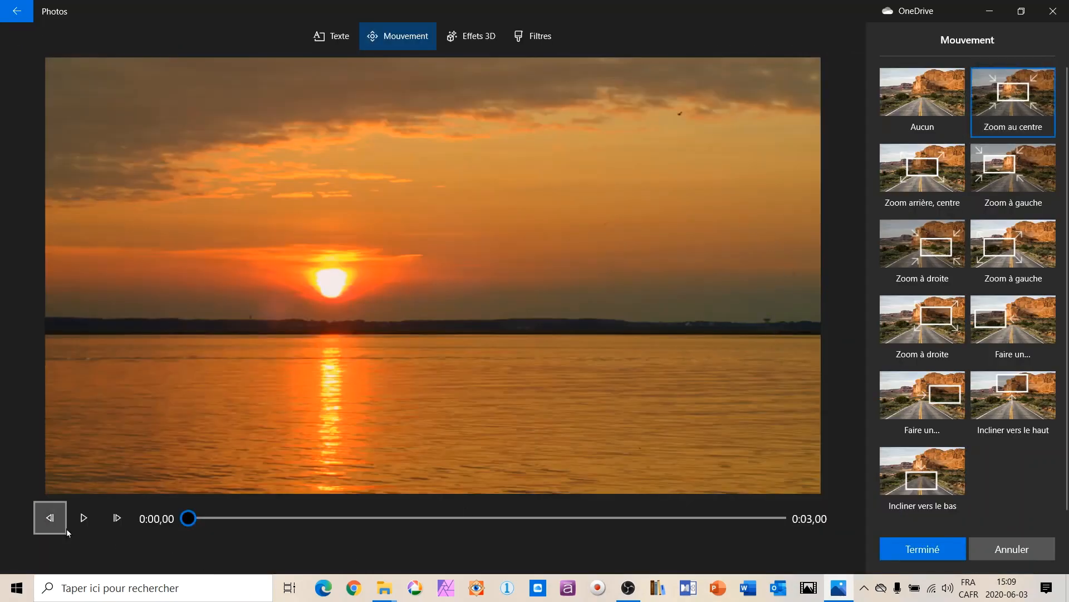
pyautogui.click(84, 518)
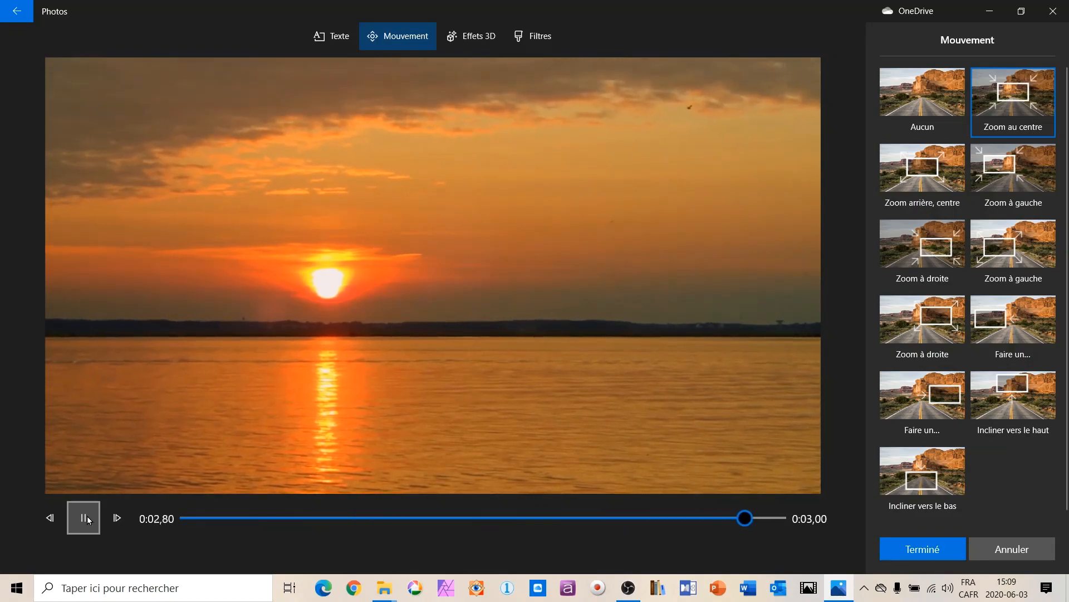
pyautogui.click(918, 550)
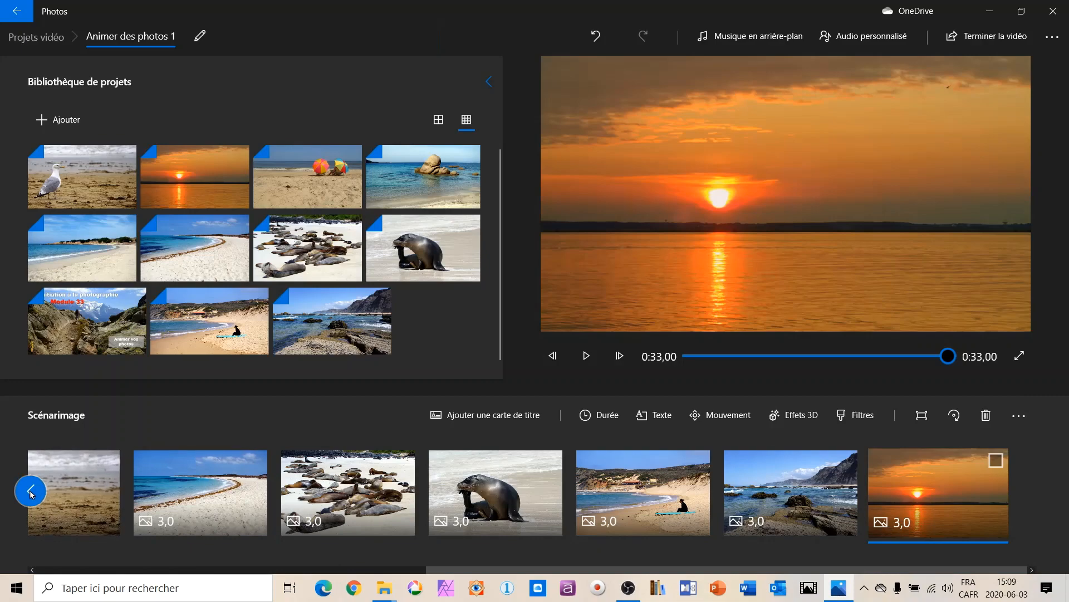
# Delete the opening "Initiation à la photographie Module 33" photo from the start of the storyboard.
pyautogui.click(27, 491)
pyautogui.click(139, 504)
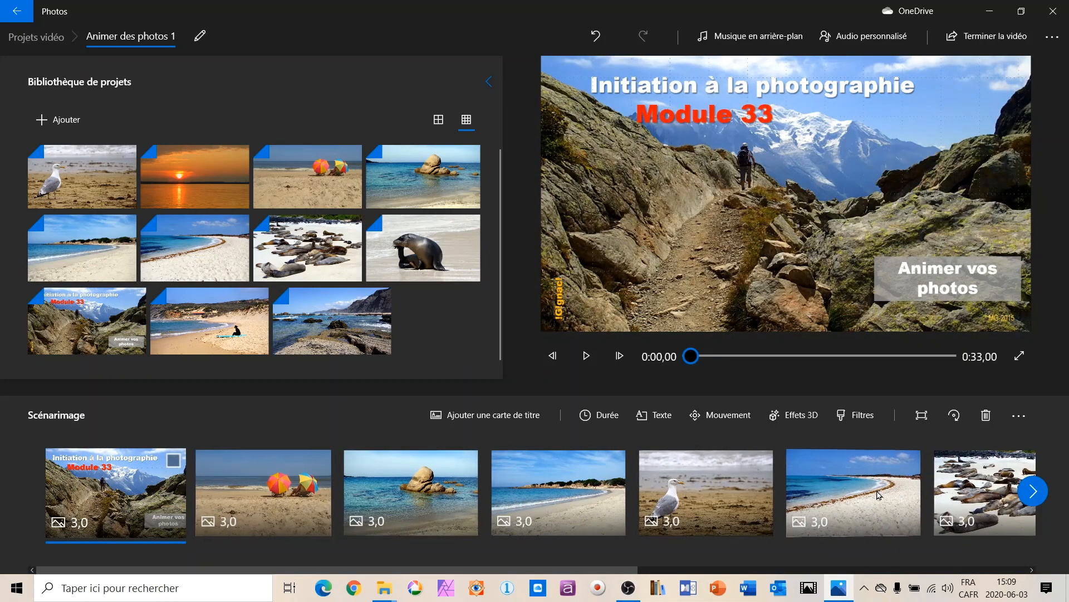
pyautogui.click(173, 462)
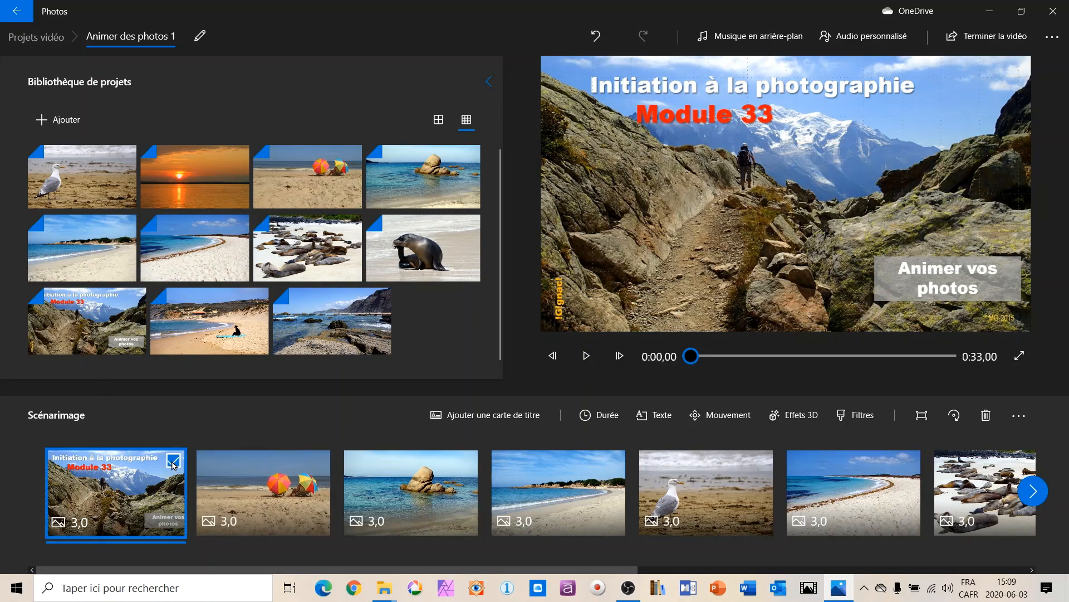
pyautogui.rightClick(110, 498)
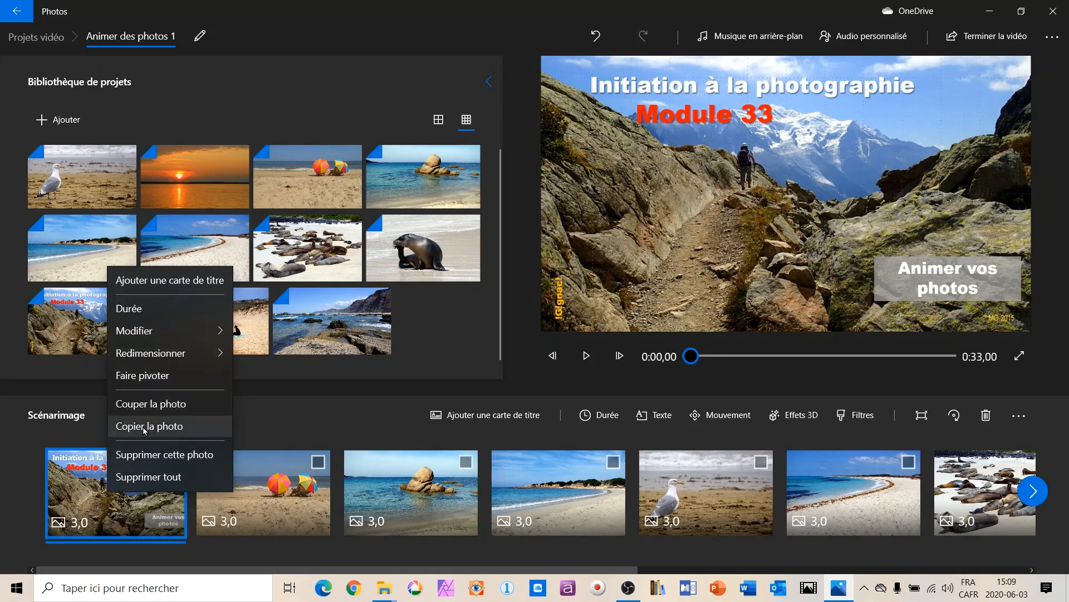
pyautogui.click(165, 454)
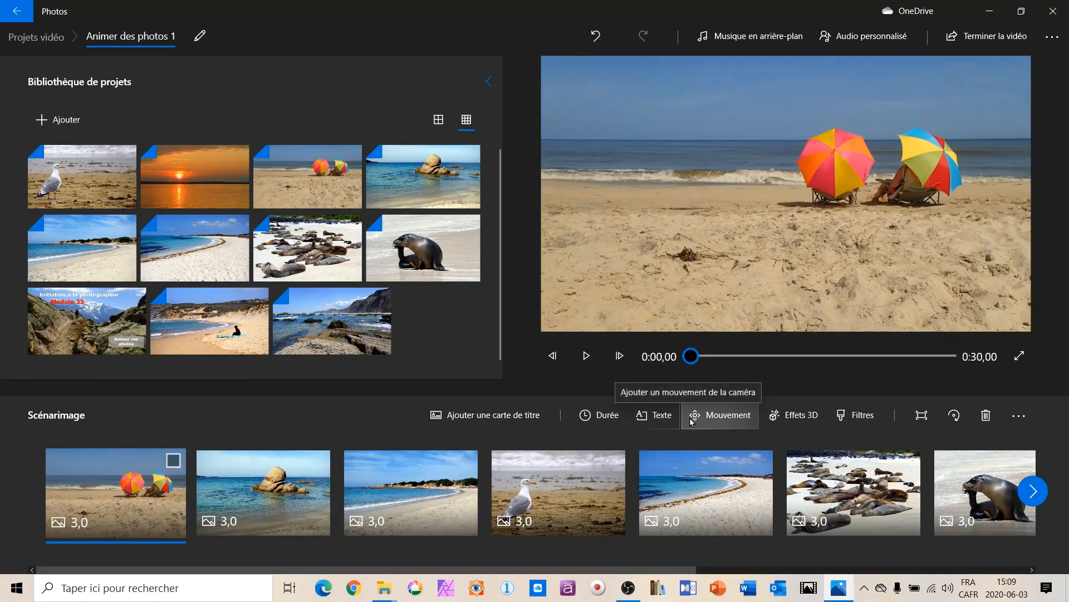
# Add a title card at the start of the storyboard with the text "Mes plus belles plages".
pyautogui.click(483, 415)
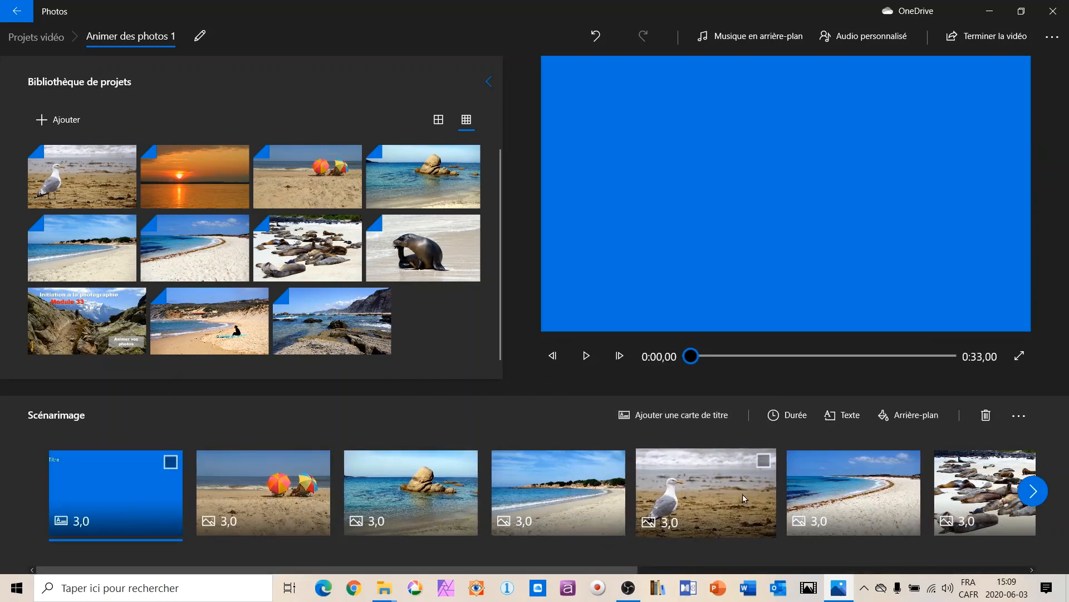
pyautogui.click(846, 416)
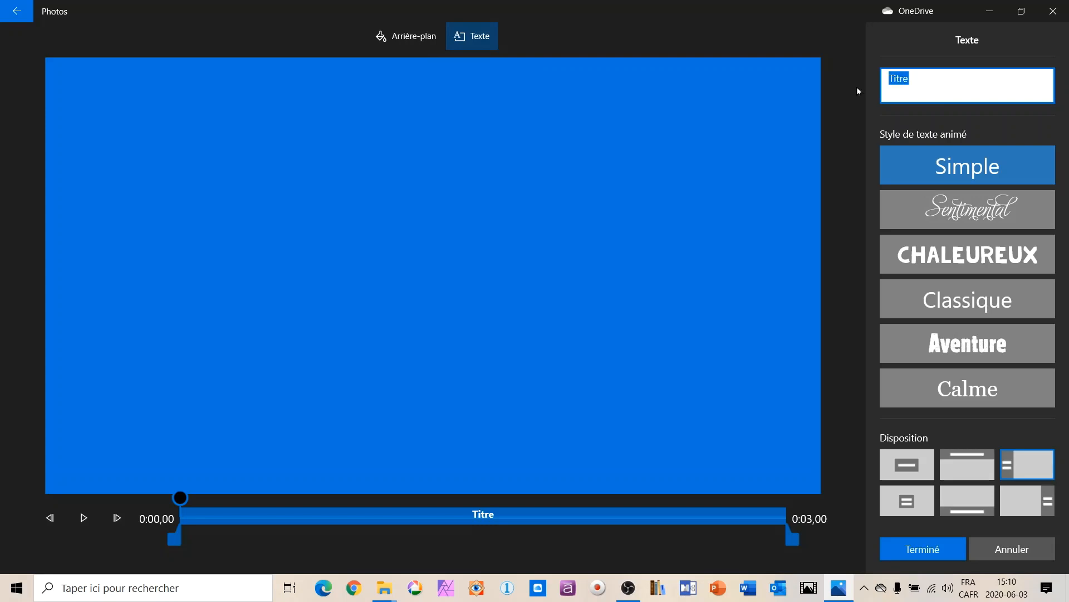
pyautogui.write('Mes pl')
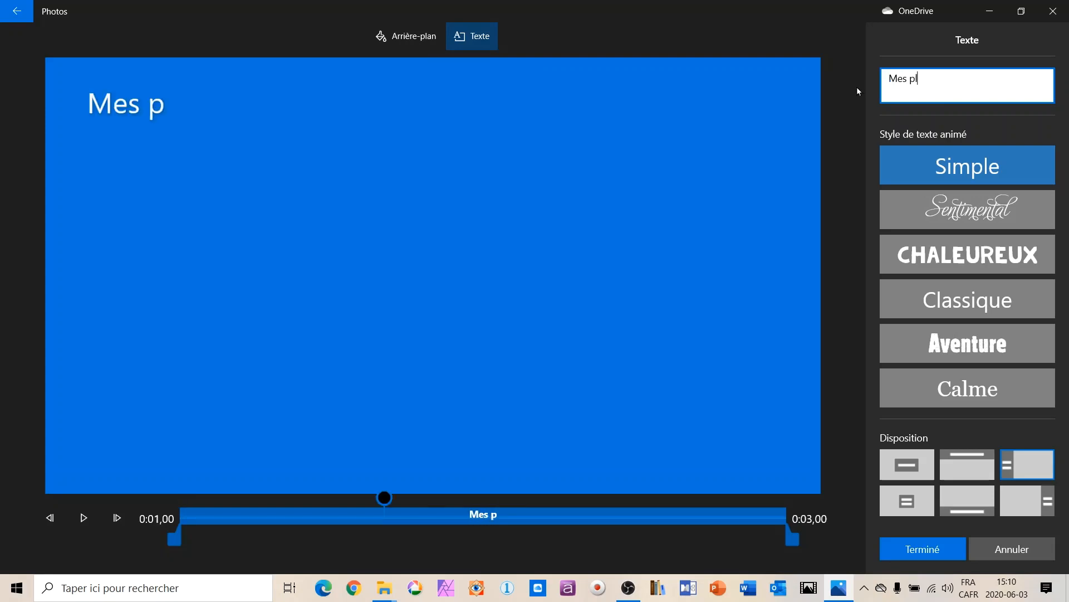
pyautogui.write('us belle')
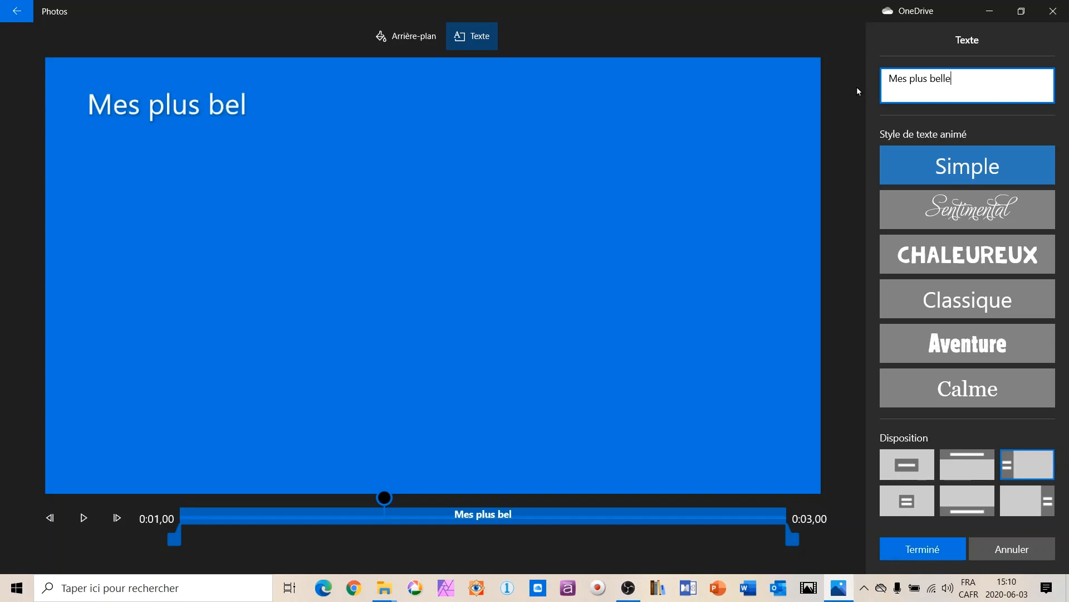
pyautogui.write('s plages')
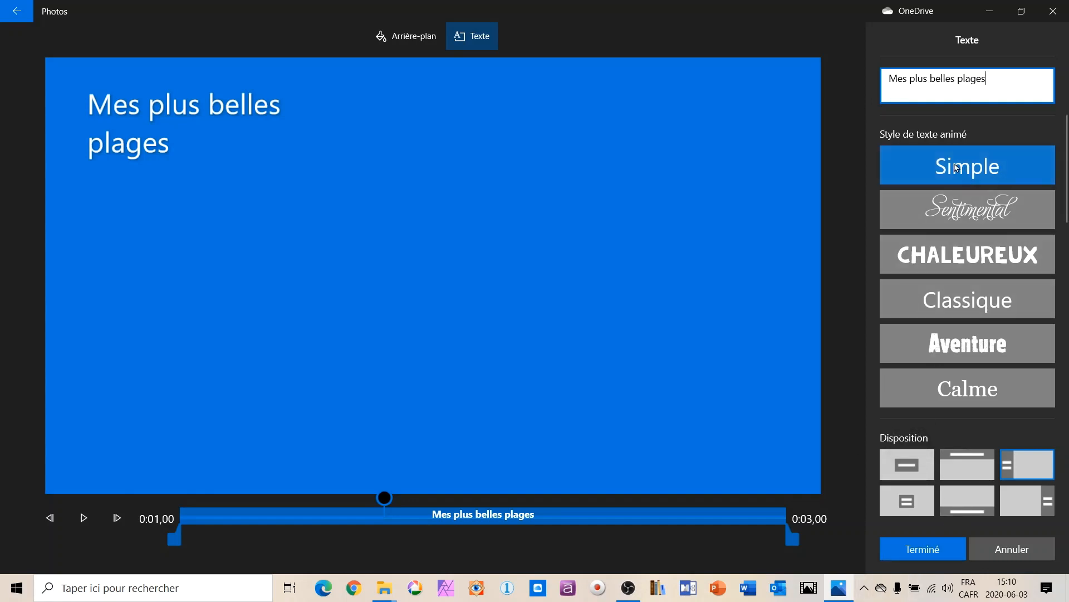
# Try the Sentimental, Classique, Aventure and Calme animated text styles on the title, and settle on Chaleureux.
pyautogui.click(967, 209)
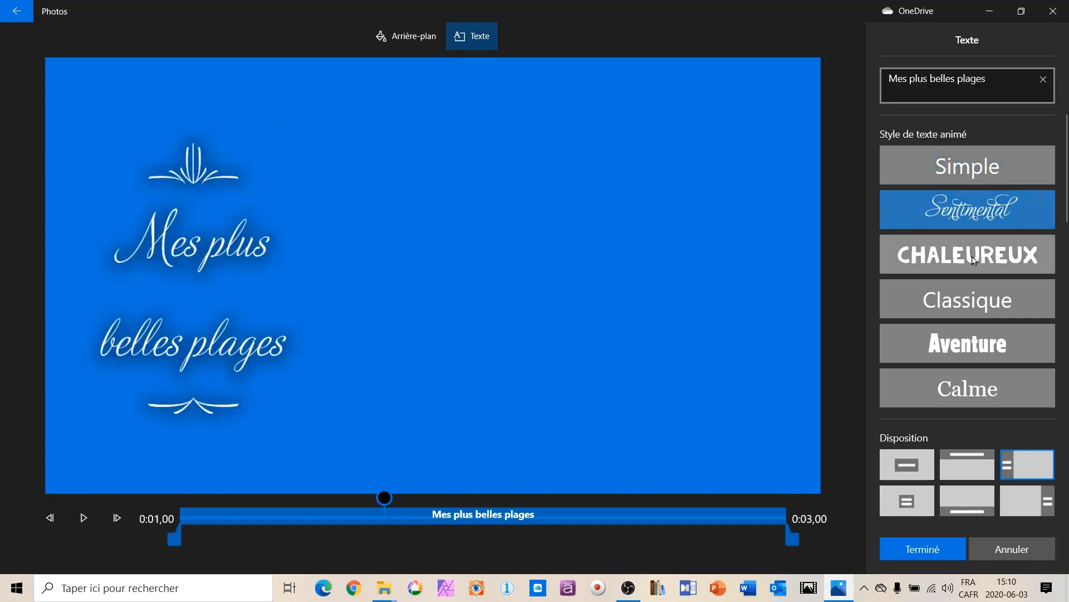
pyautogui.click(974, 261)
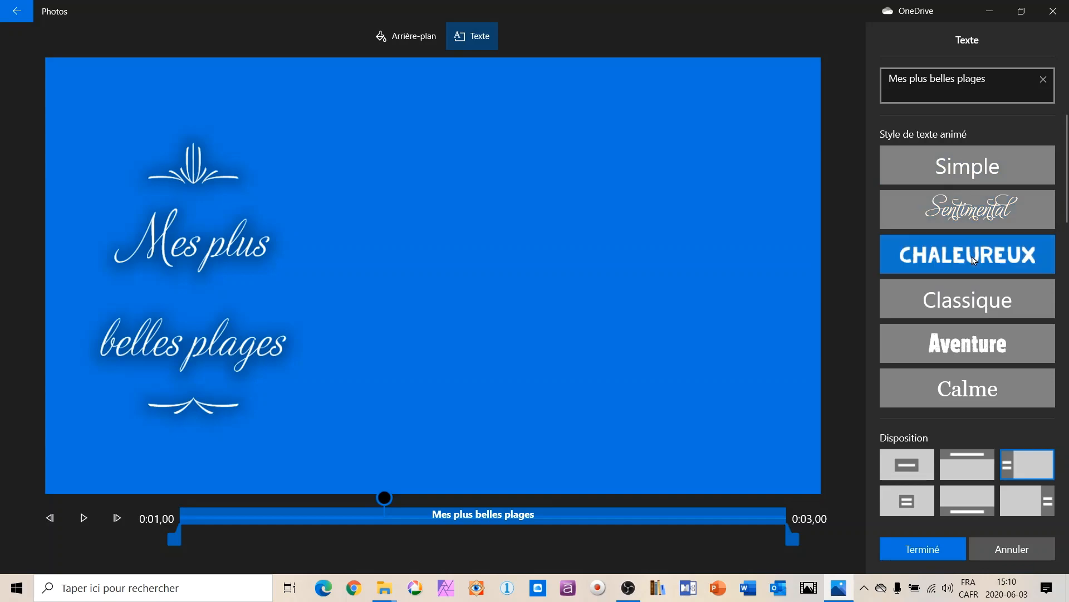
pyautogui.click(974, 303)
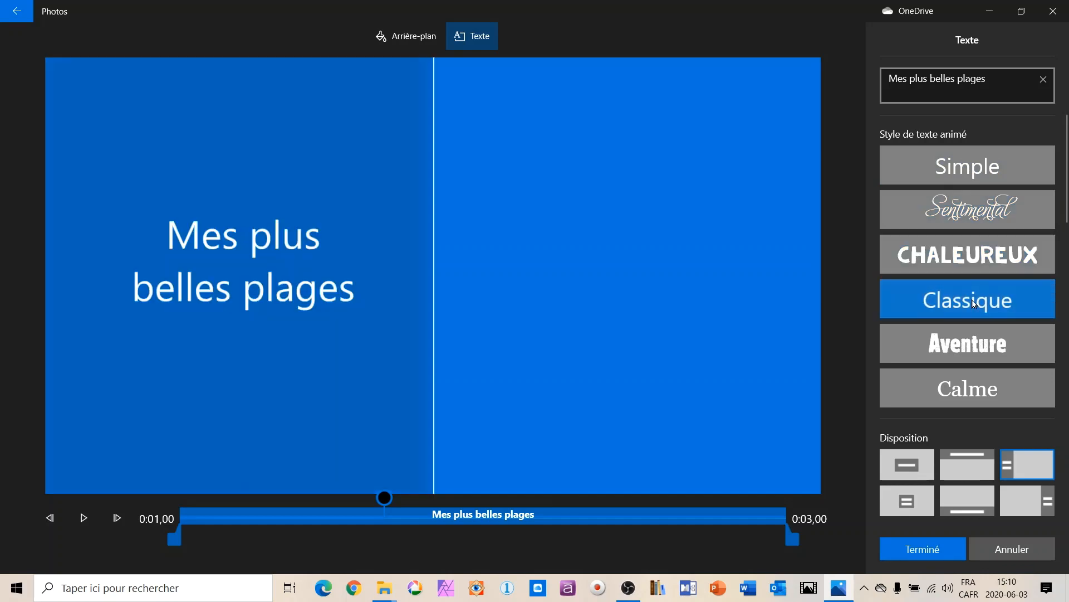
pyautogui.click(965, 348)
pyautogui.click(965, 389)
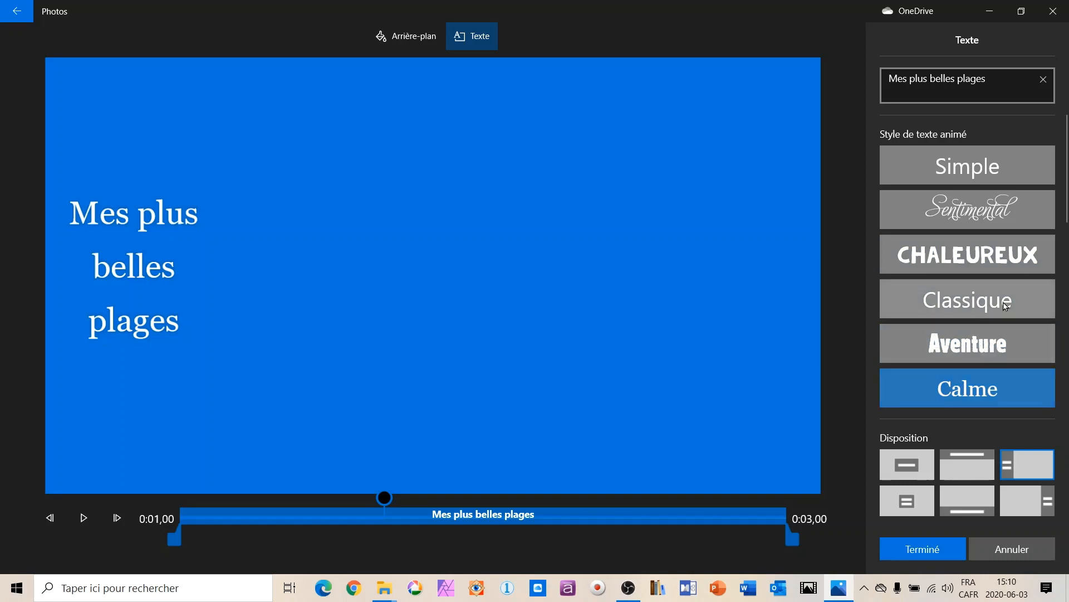
pyautogui.click(958, 253)
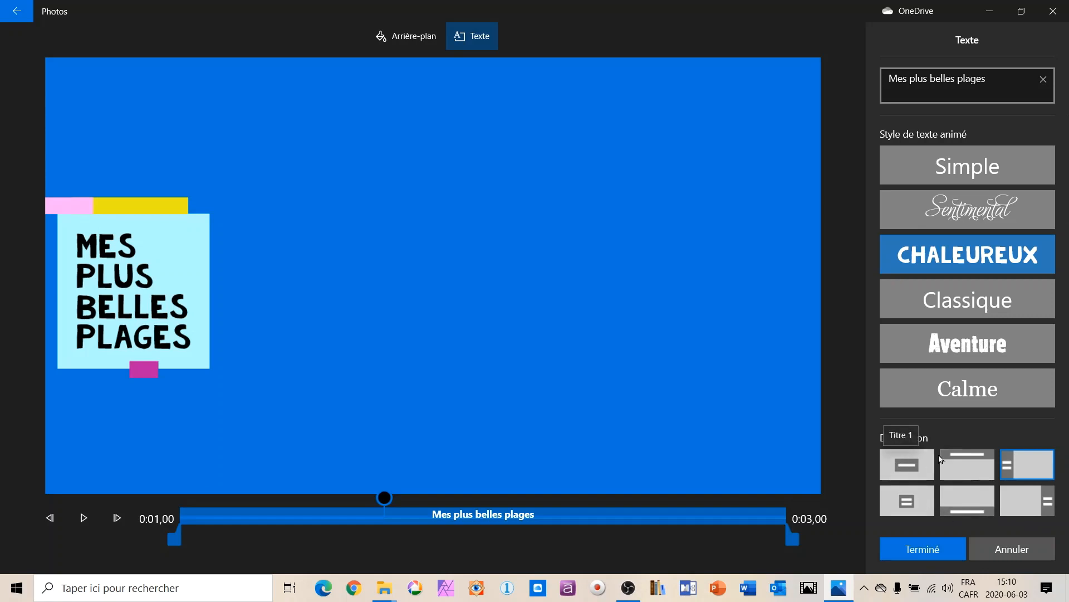
# Compare all six layouts for the title text, choose the "Titre 1" layout and finish the title card.
pyautogui.click(910, 468)
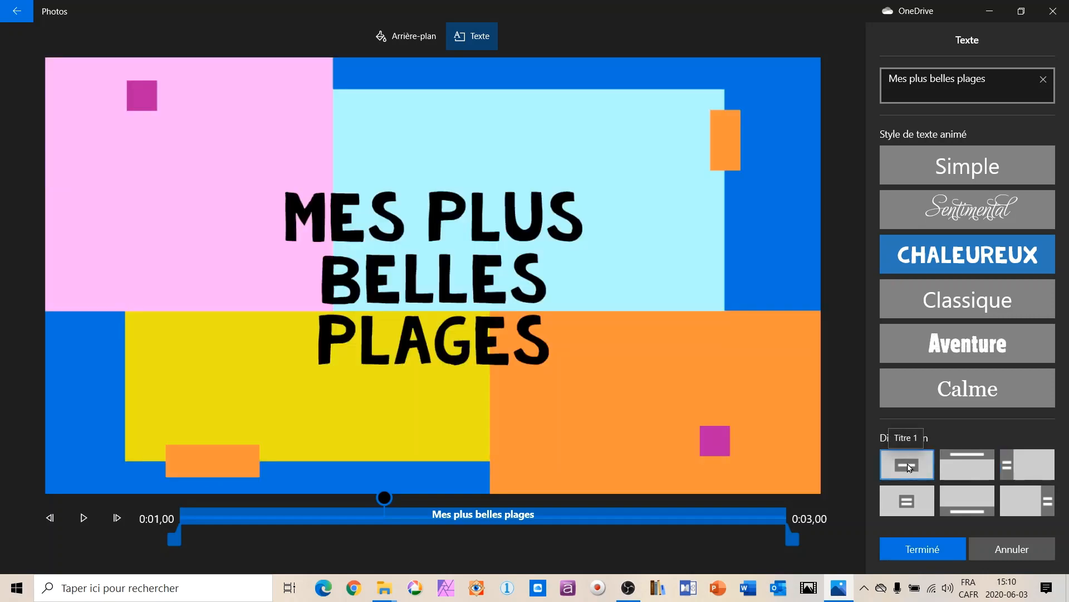
pyautogui.click(911, 504)
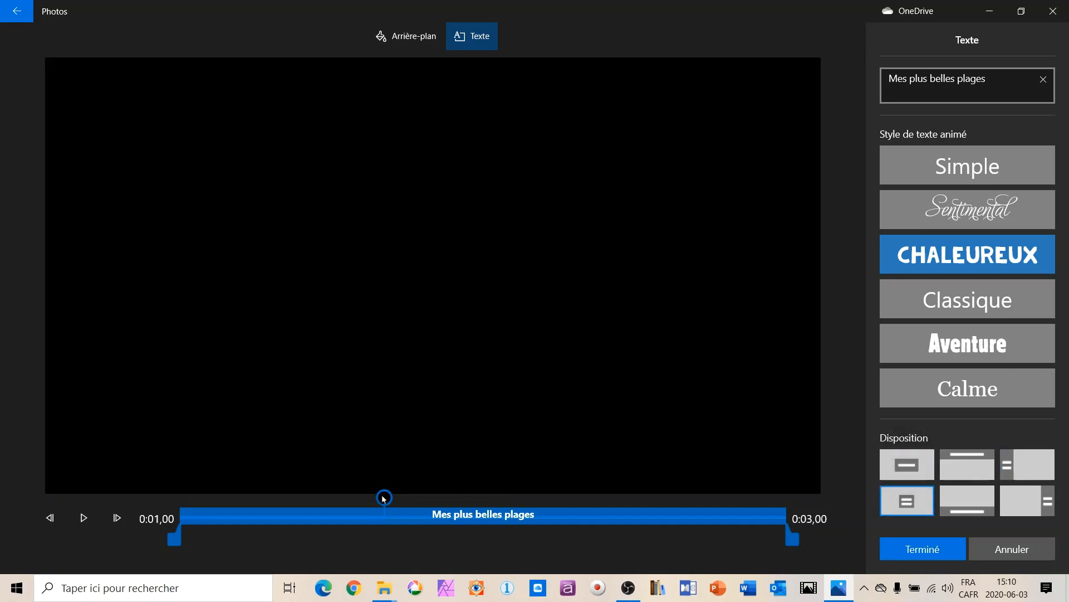
pyautogui.moveTo(383, 498); pyautogui.dragTo(378, 498)
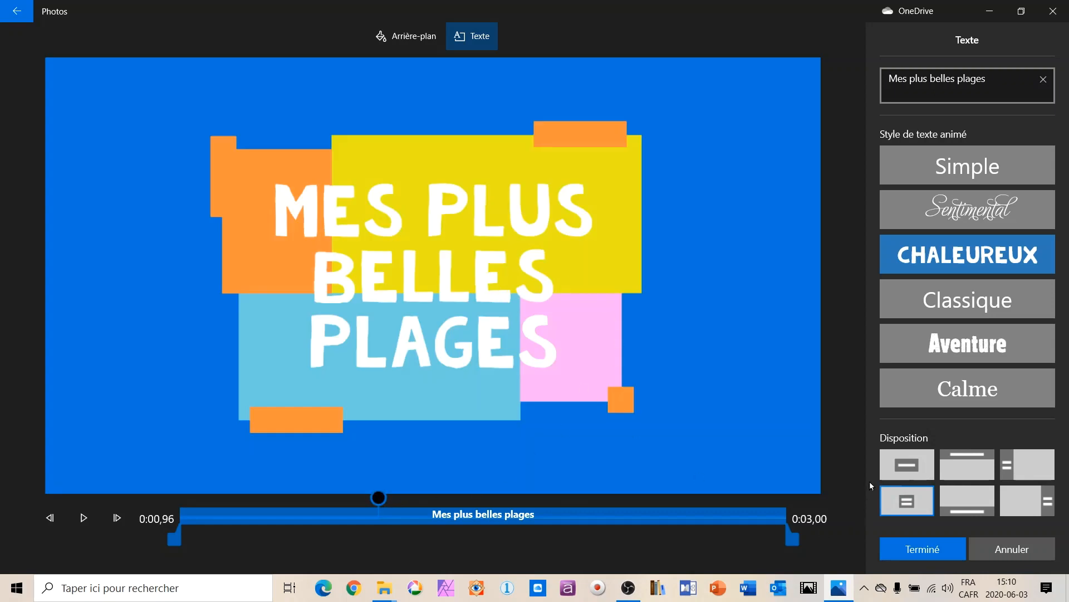
pyautogui.click(907, 465)
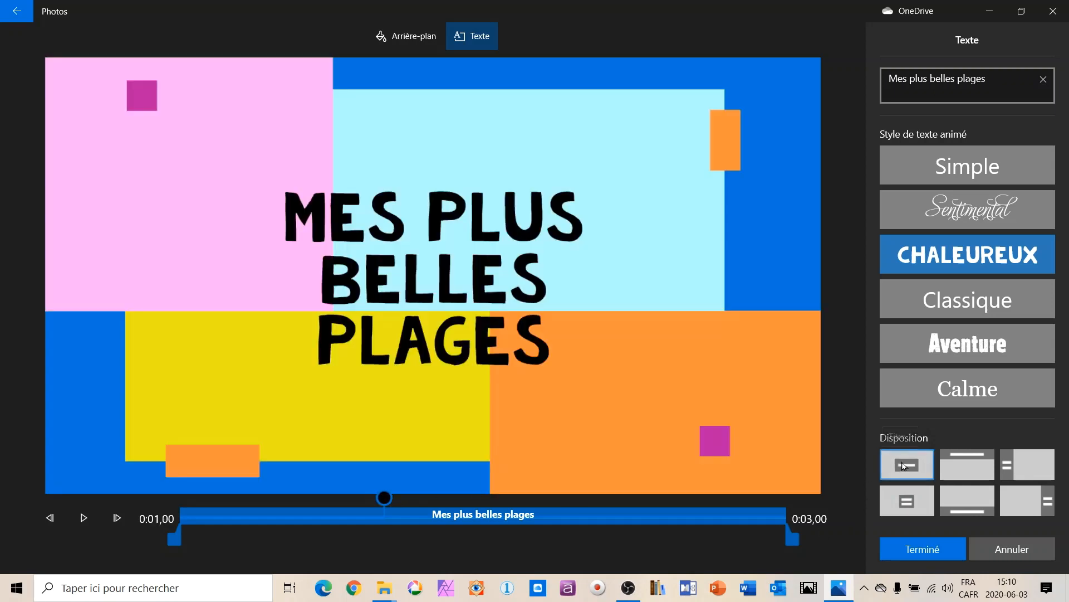
pyautogui.click(913, 508)
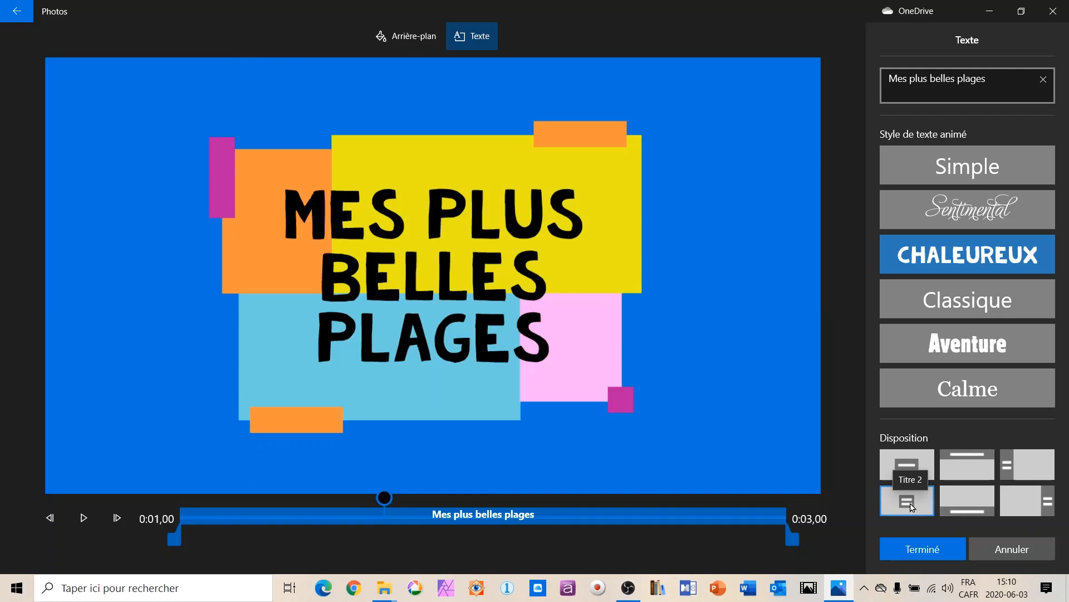
pyautogui.click(972, 466)
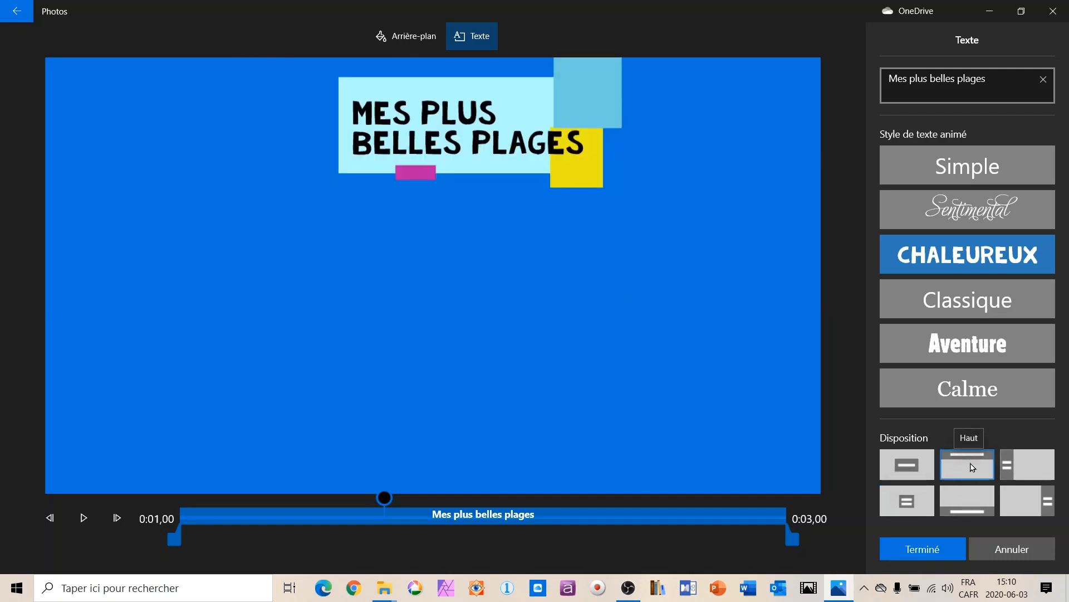
pyautogui.click(968, 501)
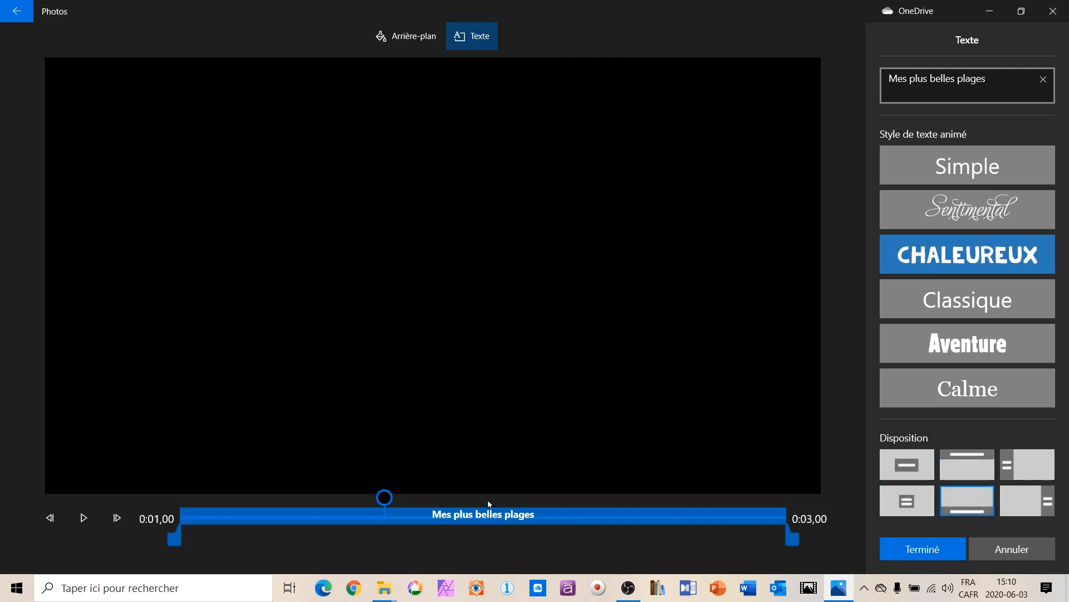
pyautogui.moveTo(386, 498); pyautogui.dragTo(378, 501)
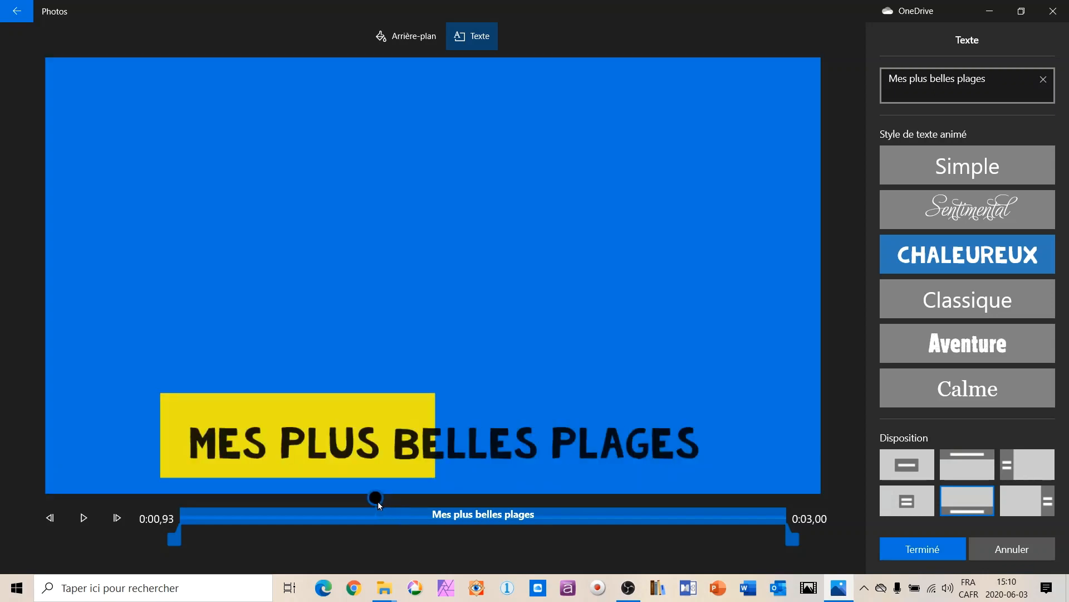
pyautogui.click(1029, 473)
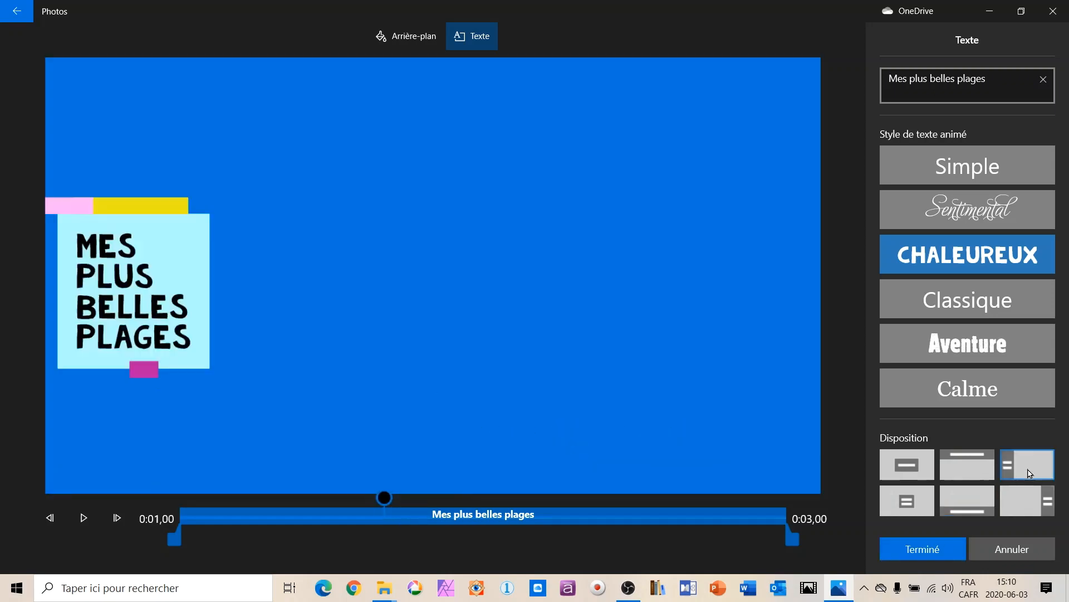
pyautogui.click(1029, 504)
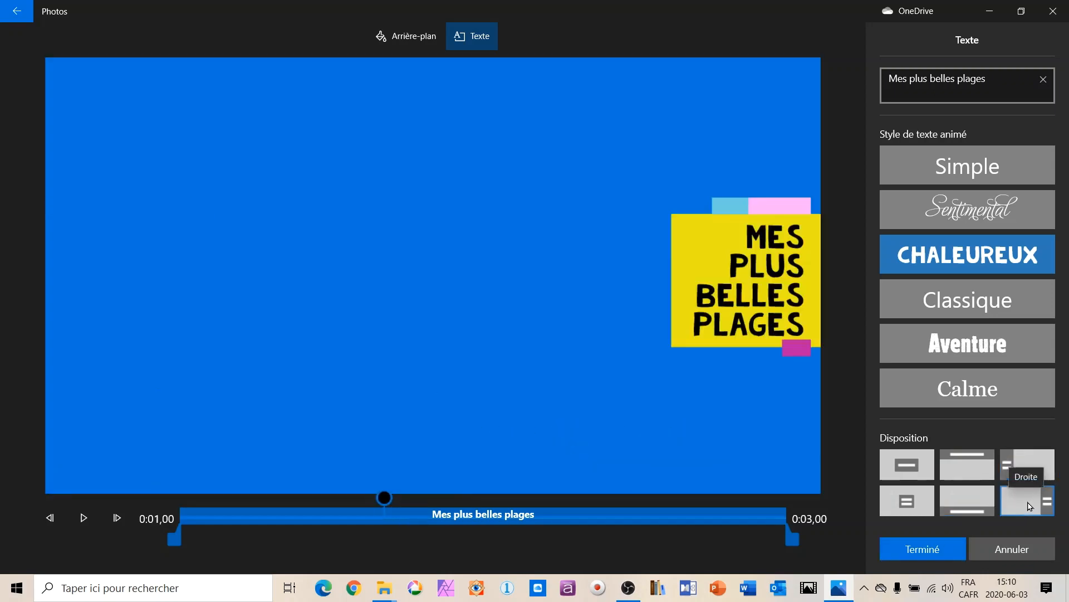
pyautogui.click(911, 470)
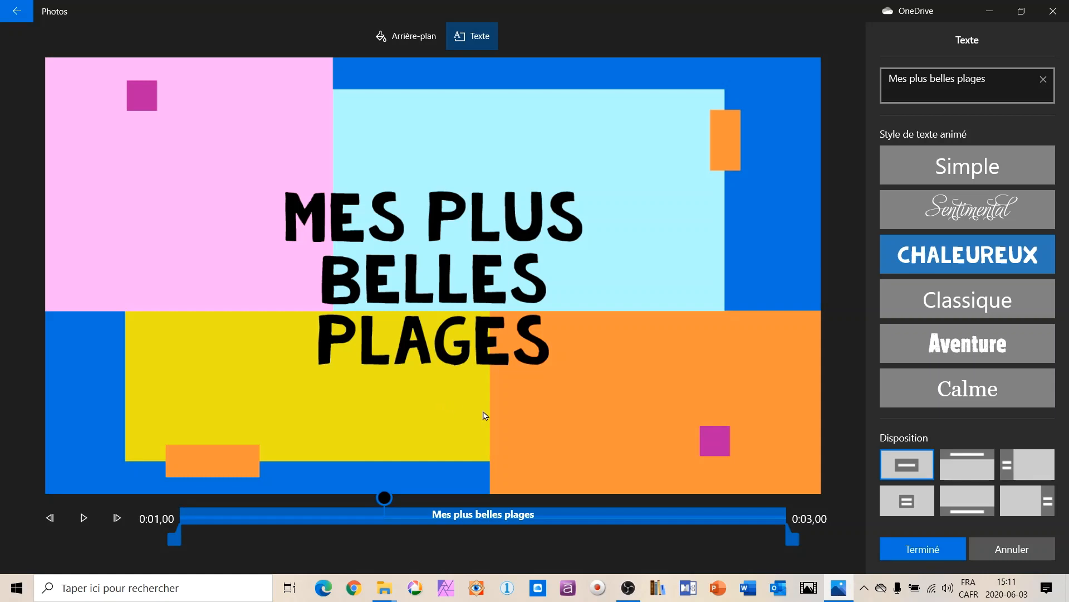
pyautogui.click(919, 550)
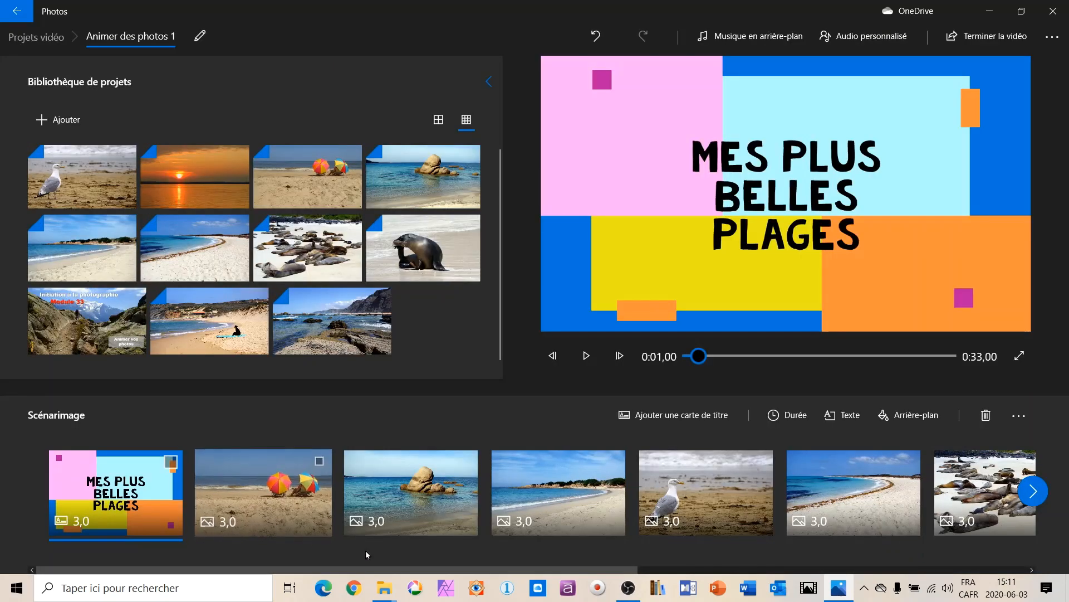
# Insert a second title card just before the sunset photo at the end of the storyboard.
pyautogui.click(1035, 492)
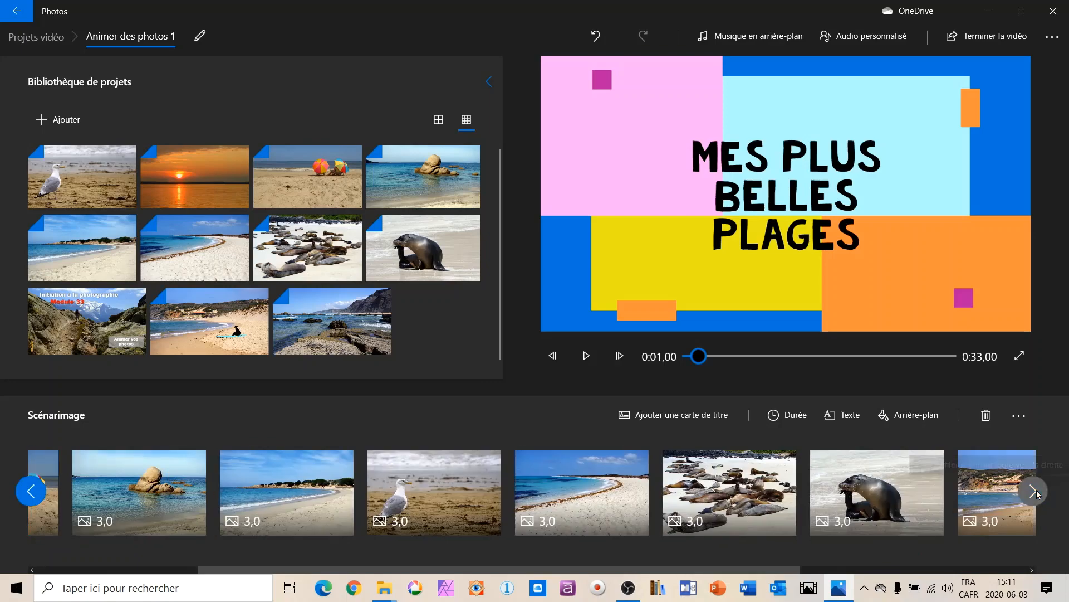
pyautogui.click(1035, 491)
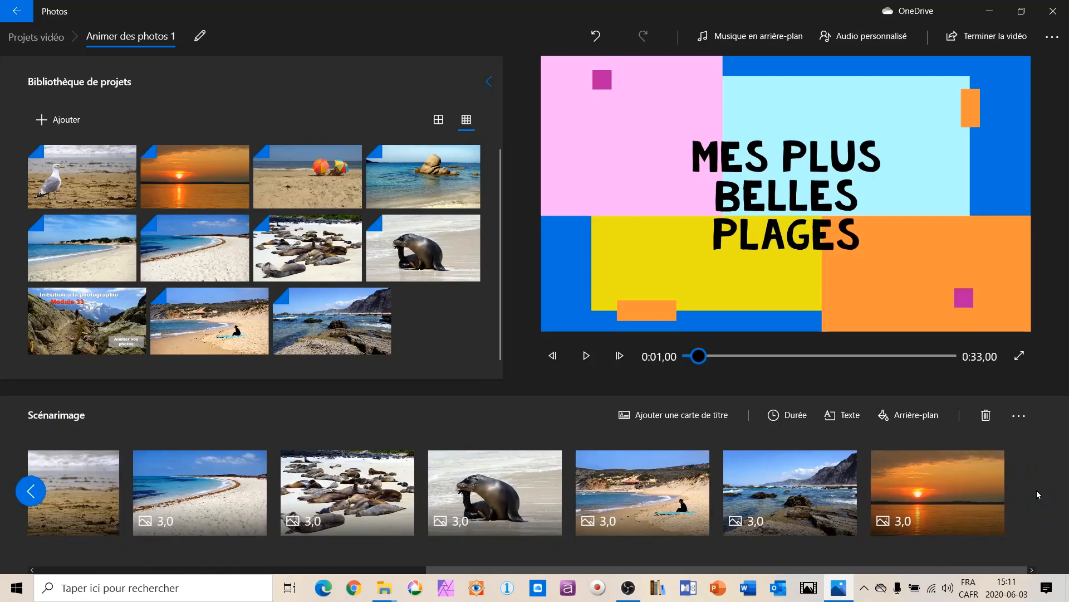
pyautogui.click(964, 487)
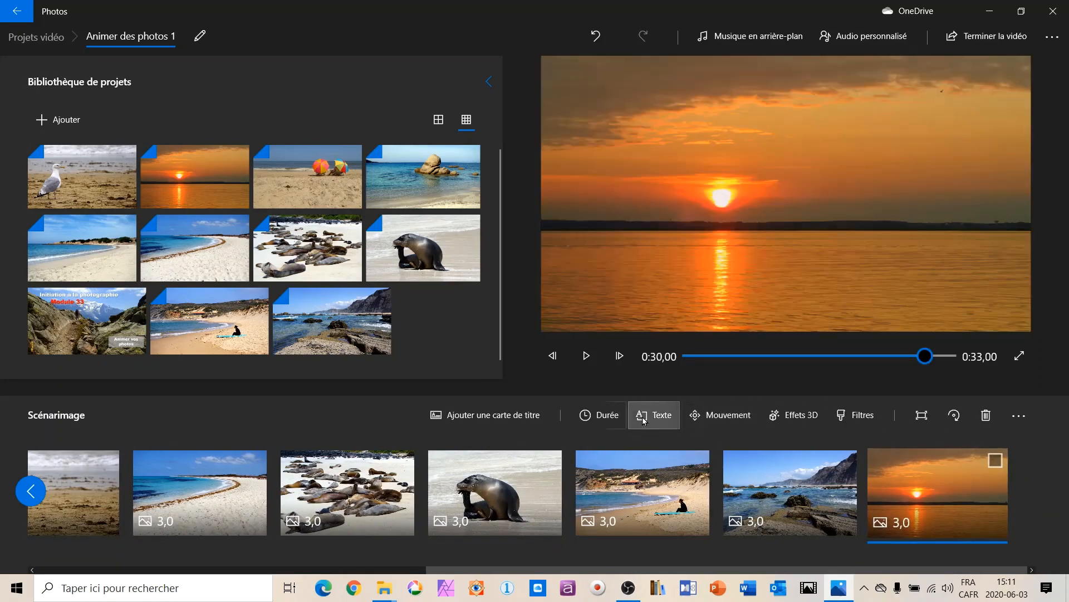
pyautogui.click(496, 413)
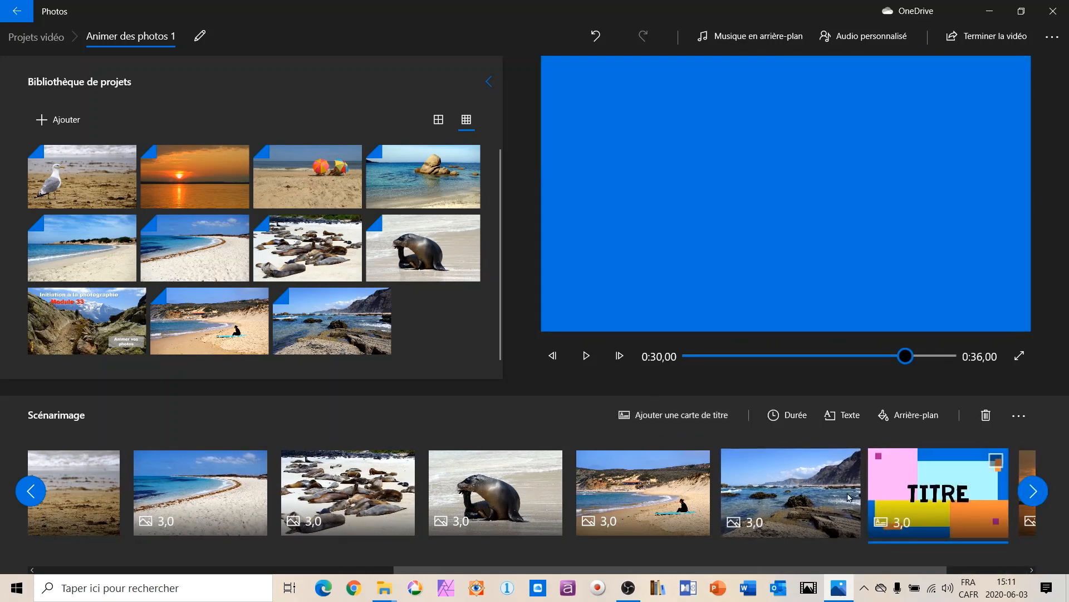
# Change the second title card's text to "Fin" with the "Titre 2" layout and finish the card.
pyautogui.click(843, 414)
pyautogui.doubleClick(924, 73)
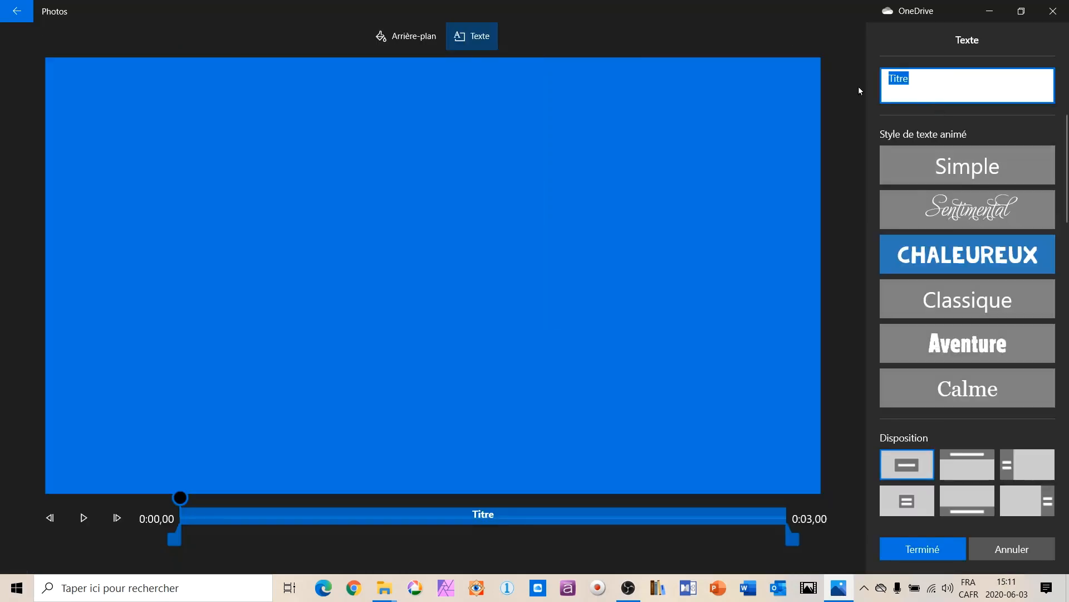
pyautogui.write('Fin')
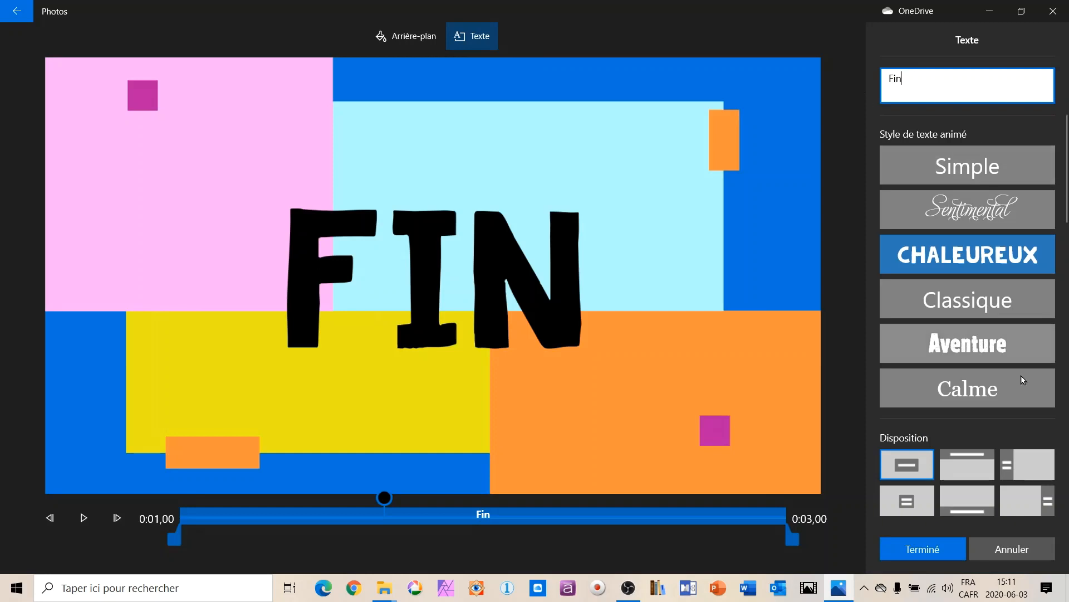
pyautogui.click(917, 508)
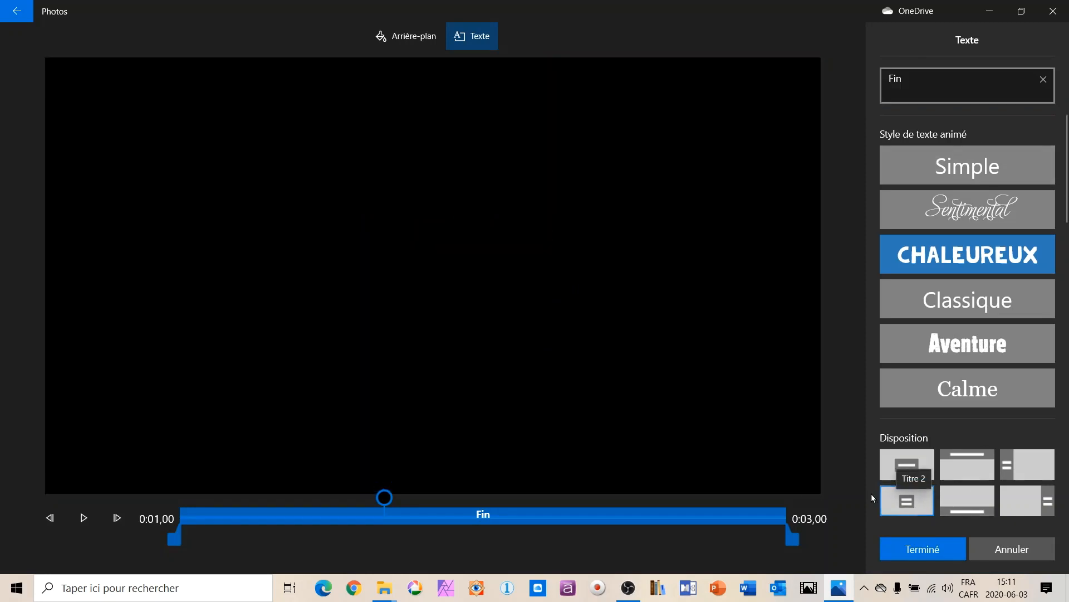
pyautogui.moveTo(387, 501); pyautogui.dragTo(377, 500)
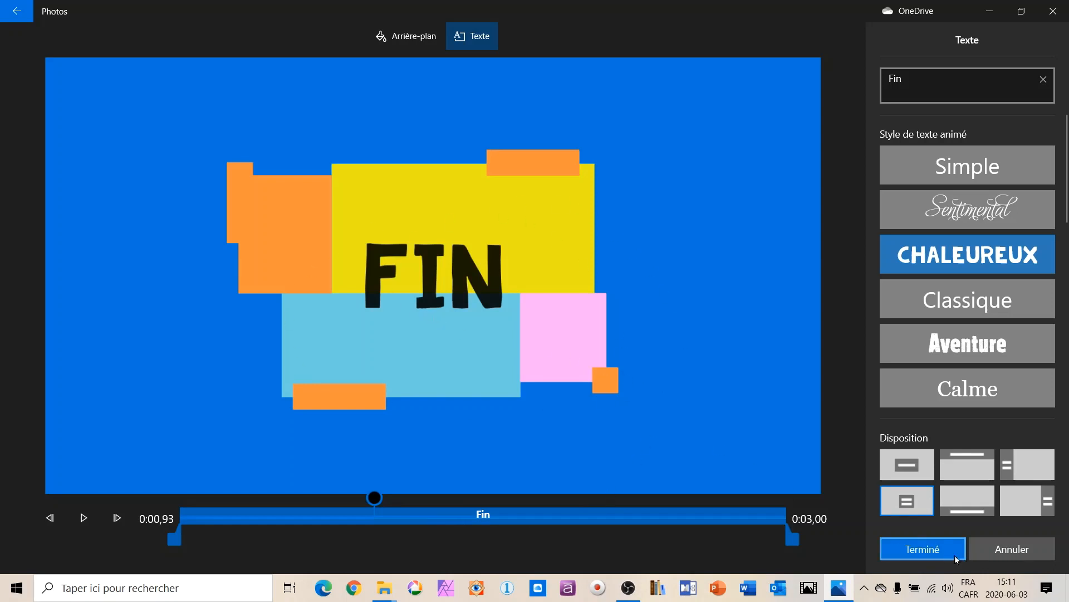
pyautogui.click(923, 549)
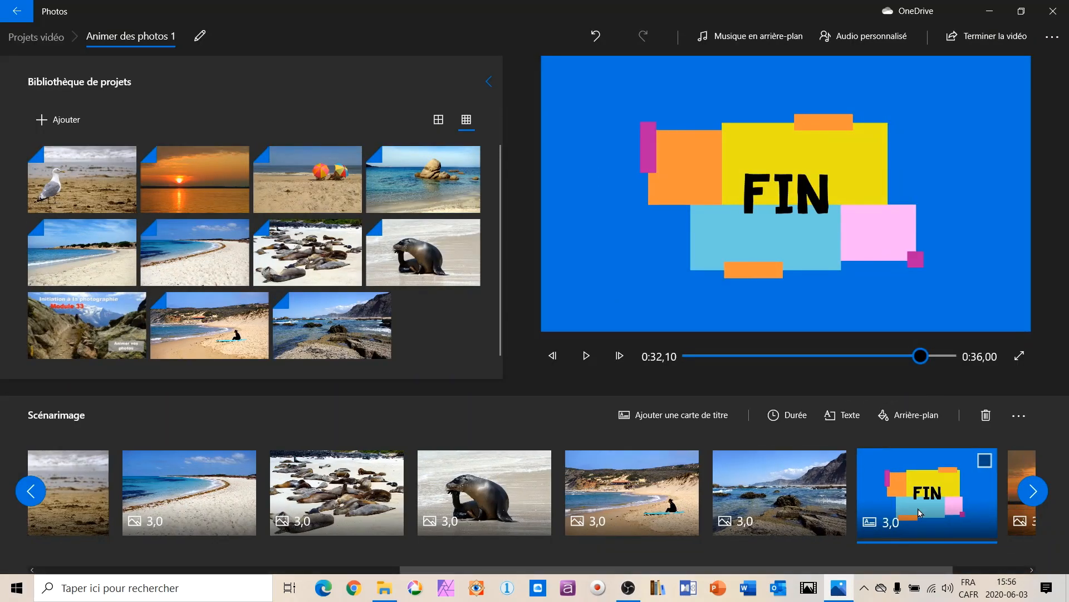
# Move the "Fin" title card after the sunset photo at the end of the storyboard, and reselect the opening title card.
pyautogui.moveTo(923, 508); pyautogui.dragTo(974, 547)
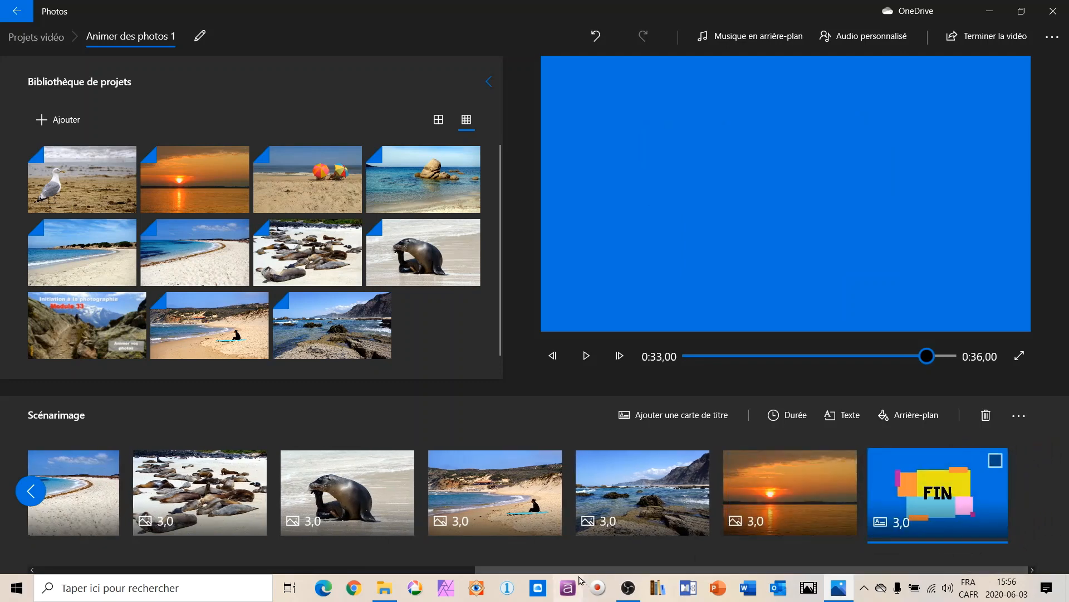
pyautogui.moveTo(565, 569); pyautogui.dragTo(134, 574)
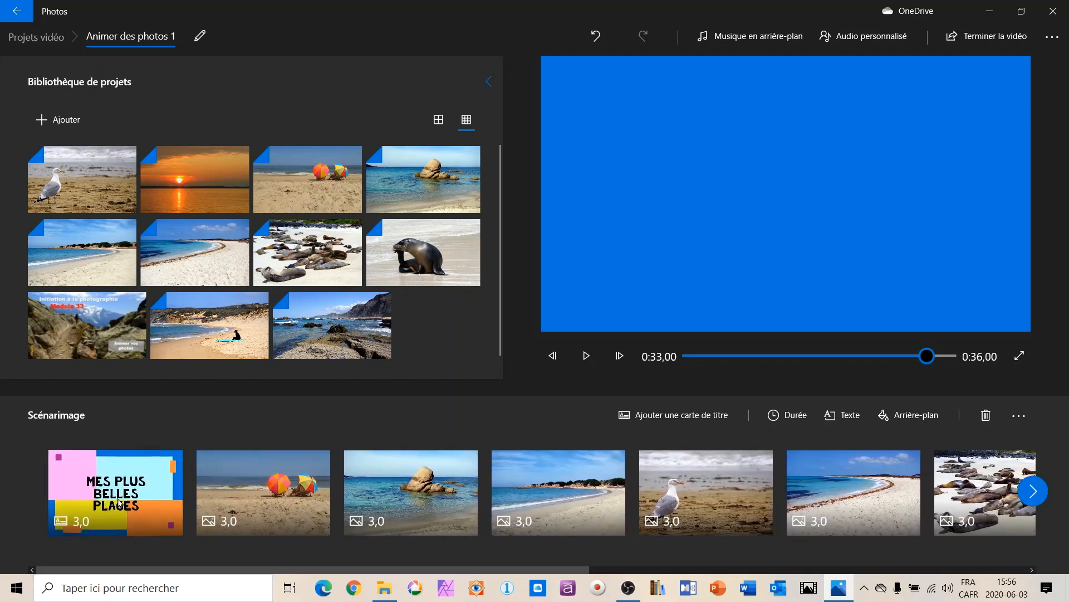
pyautogui.click(115, 490)
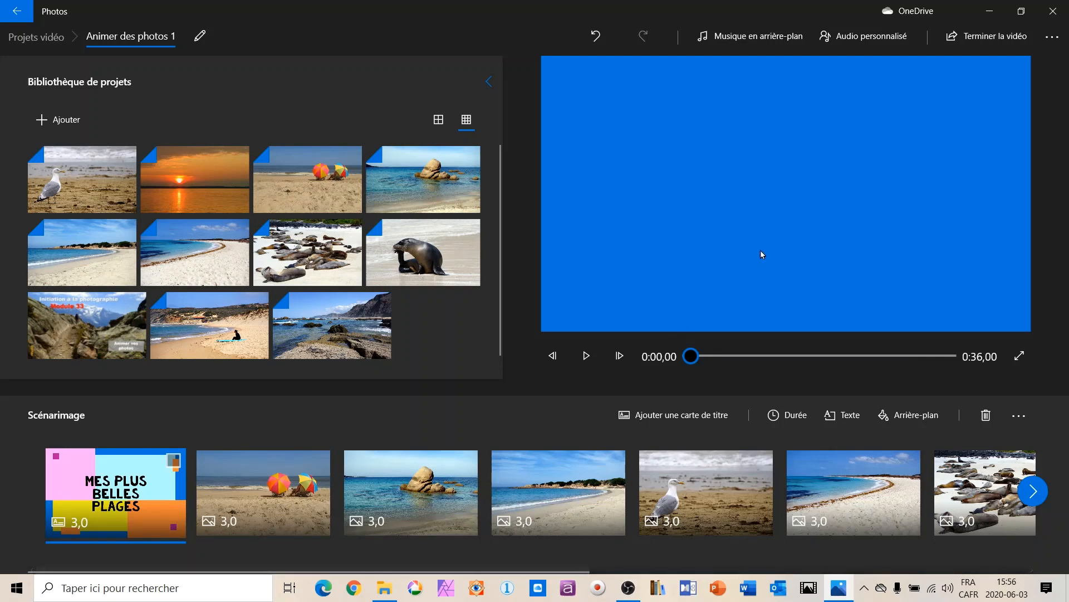
# Browse the background music tracks, preview "Anodisé" and apply it with the video synchronised to the music's rhythm.
pyautogui.click(750, 37)
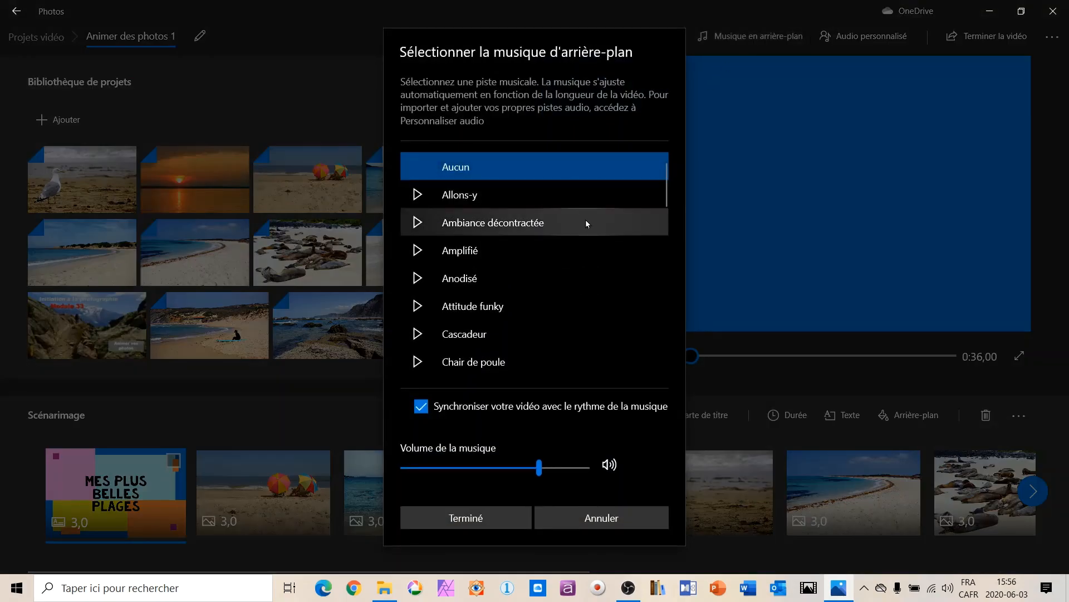
pyautogui.scroll(-3, 586, 224)
pyautogui.scroll(-3, 586, 224)
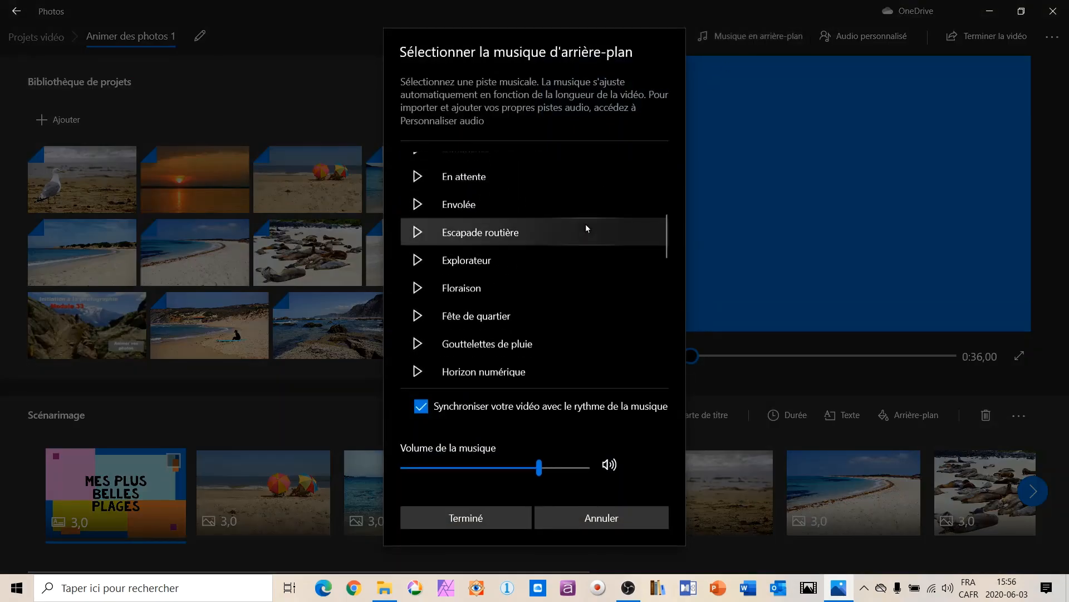
pyautogui.scroll(-5, 586, 224)
pyautogui.scroll(-8, 585, 224)
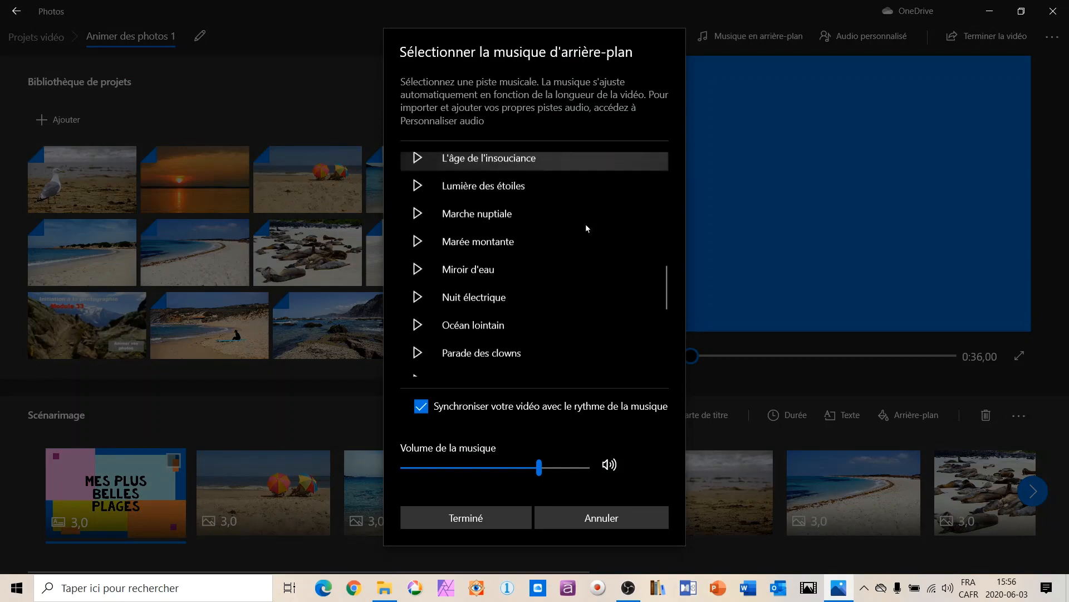
pyautogui.scroll(20, 586, 224)
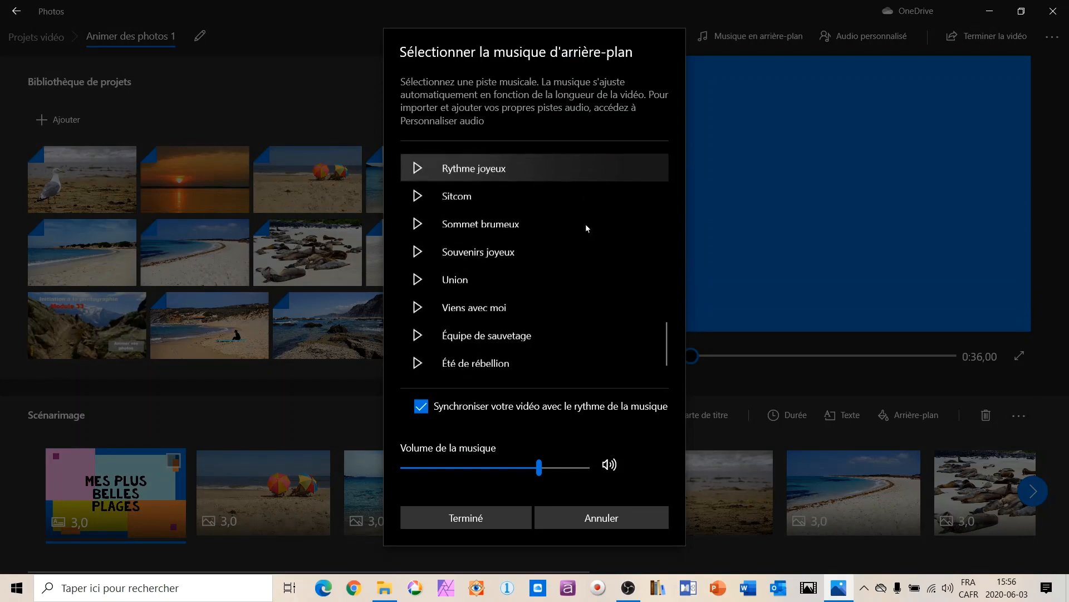
pyautogui.scroll(-3, 586, 224)
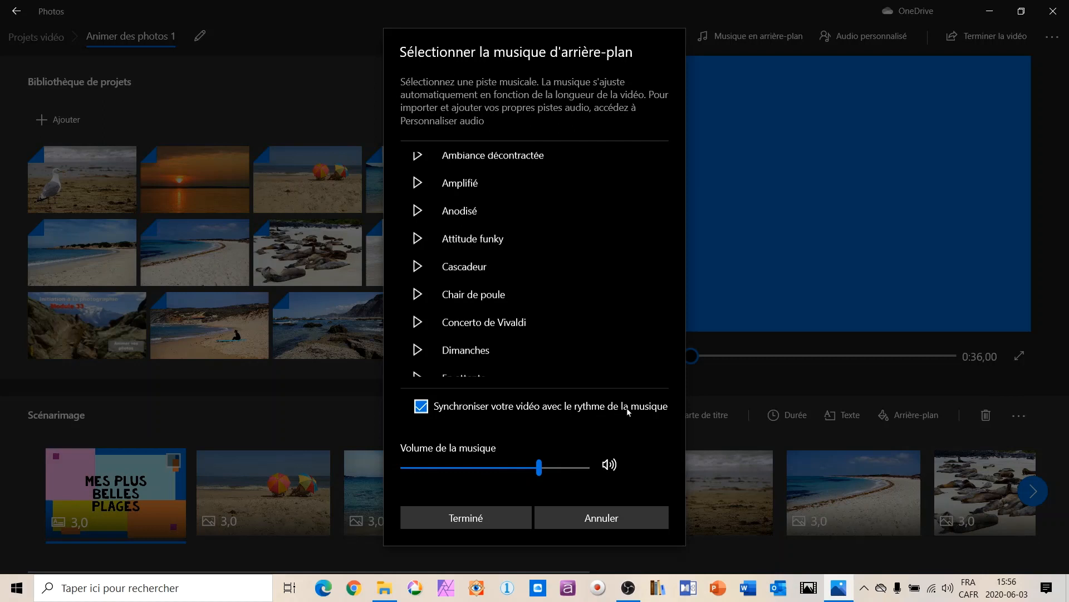
pyautogui.click(424, 407)
pyautogui.click(421, 407)
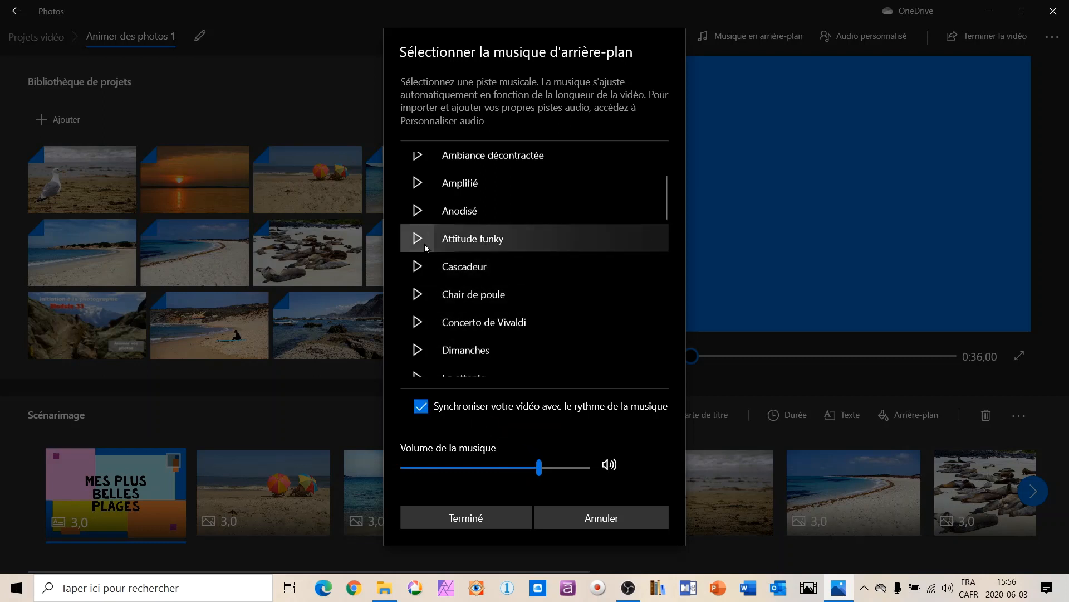
pyautogui.click(417, 210)
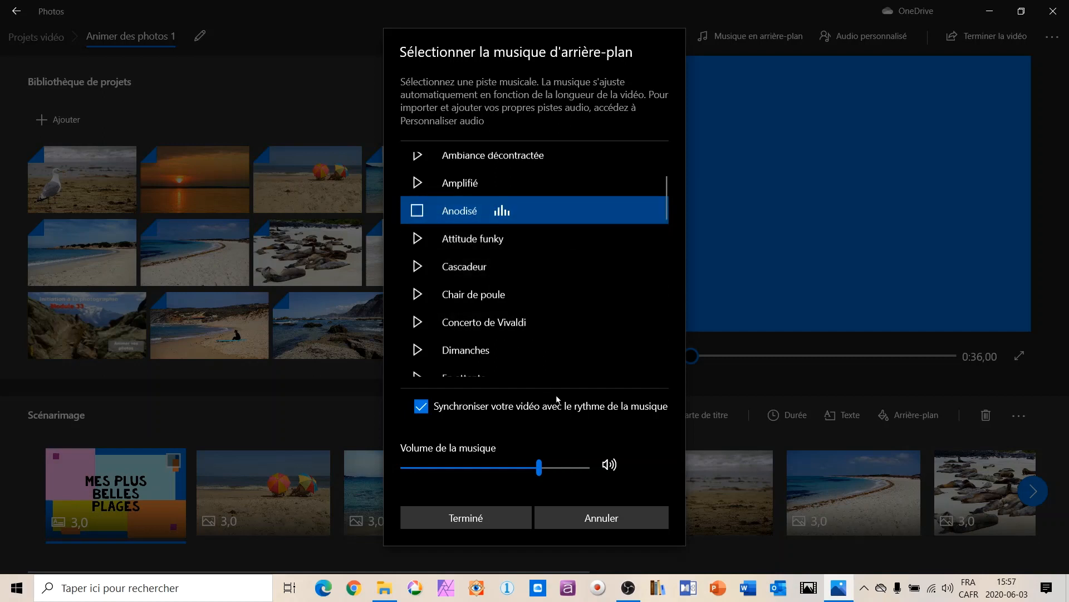
pyautogui.click(487, 518)
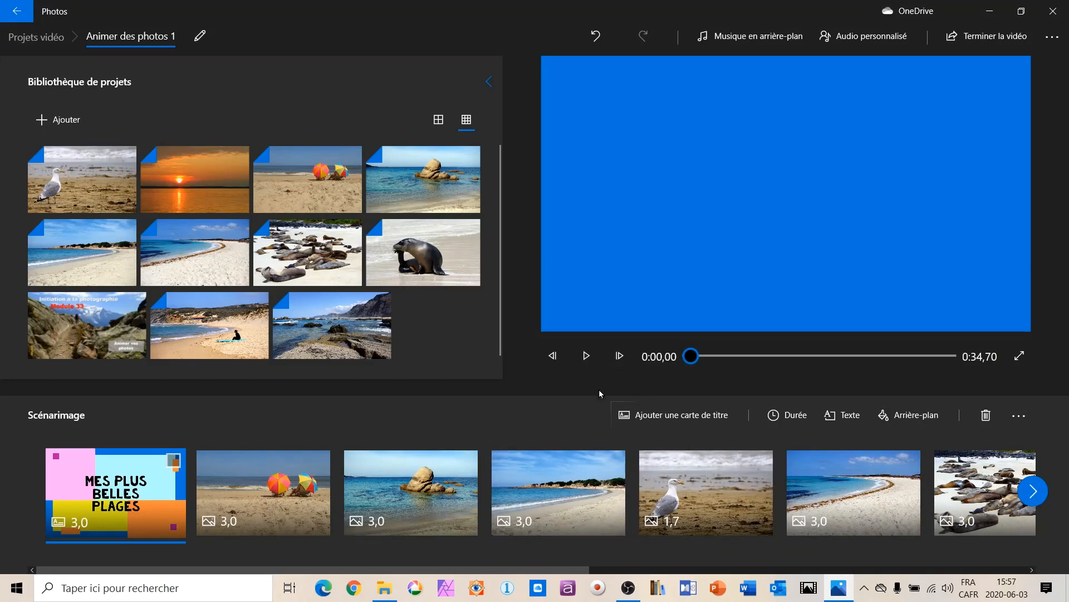
# Preview the slideshow with its music and check the photo durations along the whole storyboard.
pyautogui.click(586, 358)
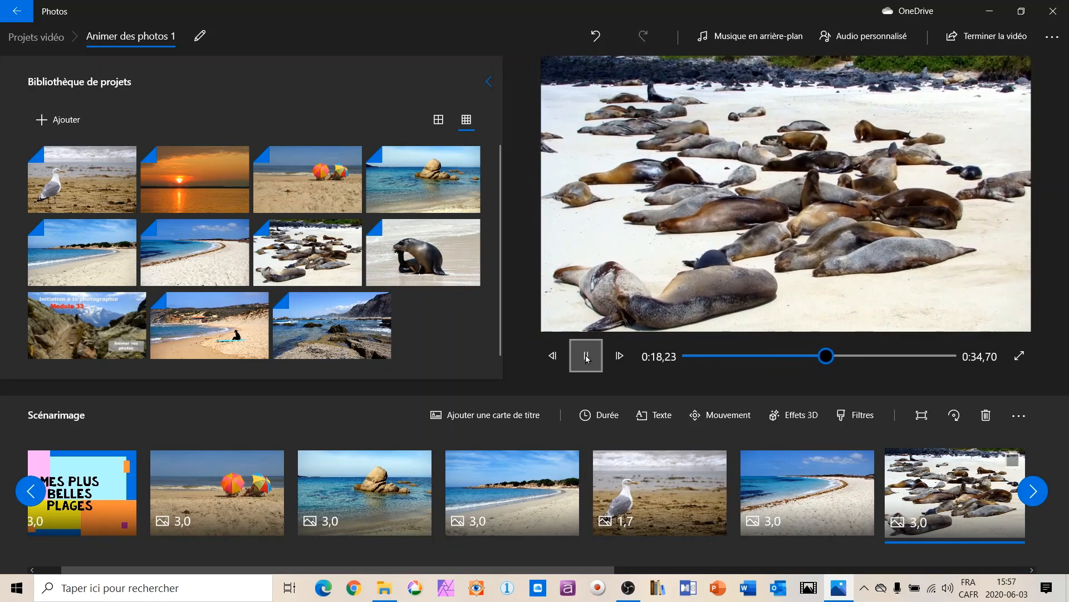
pyautogui.click(586, 357)
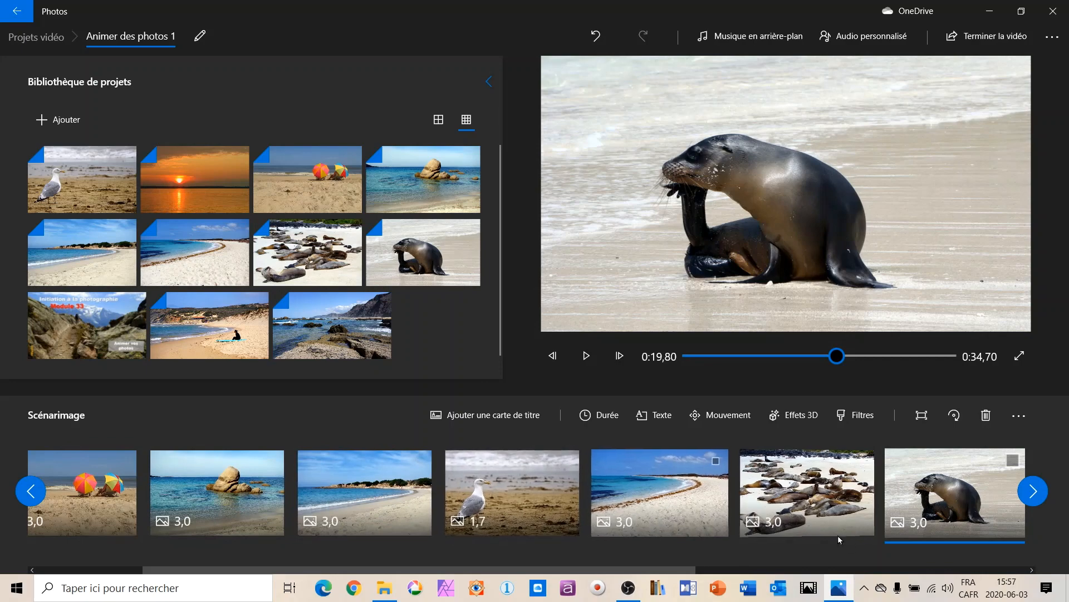
pyautogui.click(1035, 492)
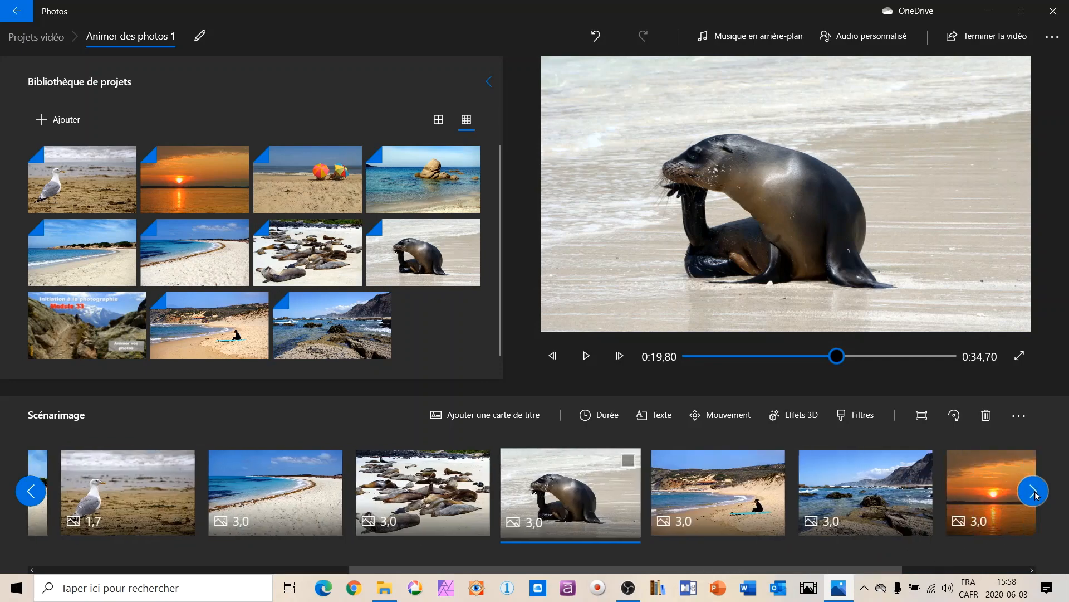
pyautogui.click(1035, 492)
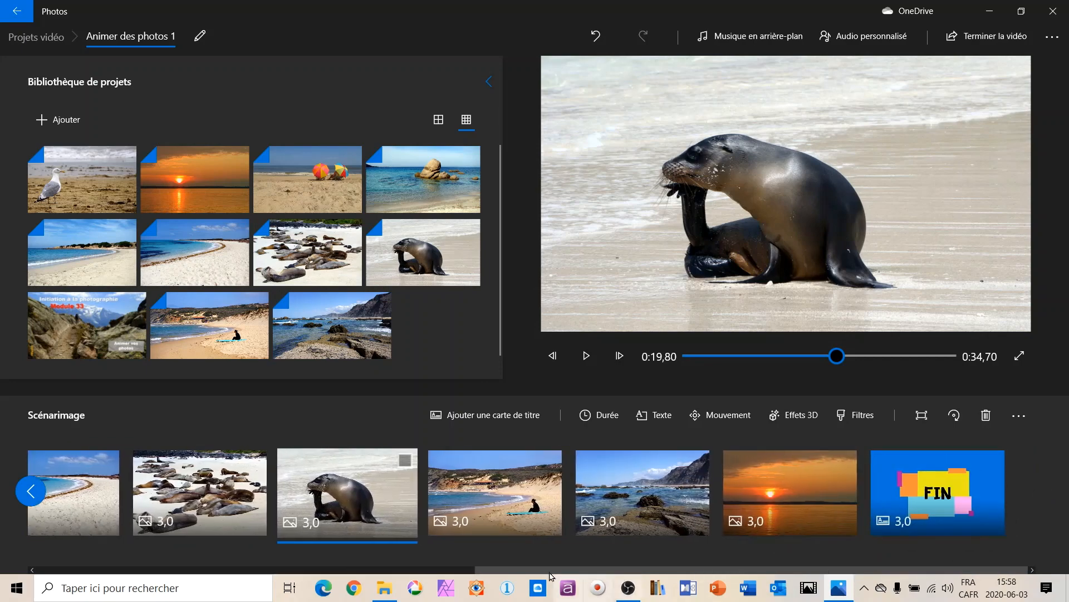
pyautogui.moveTo(498, 570); pyautogui.dragTo(3, 588)
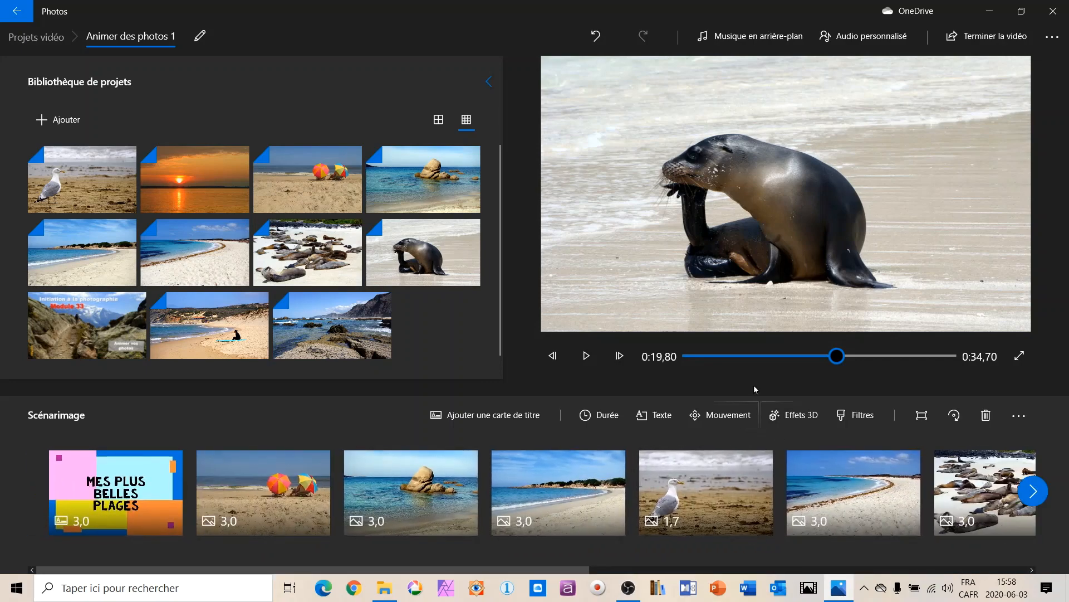
# Remove the background music by setting the track to "Aucun".
pyautogui.click(737, 38)
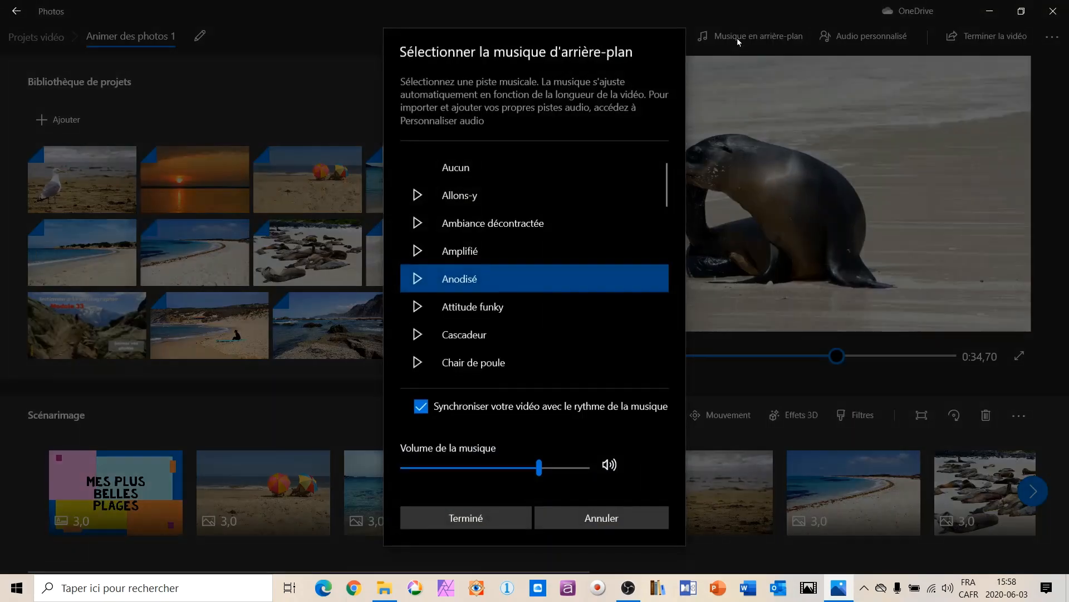
pyautogui.click(467, 167)
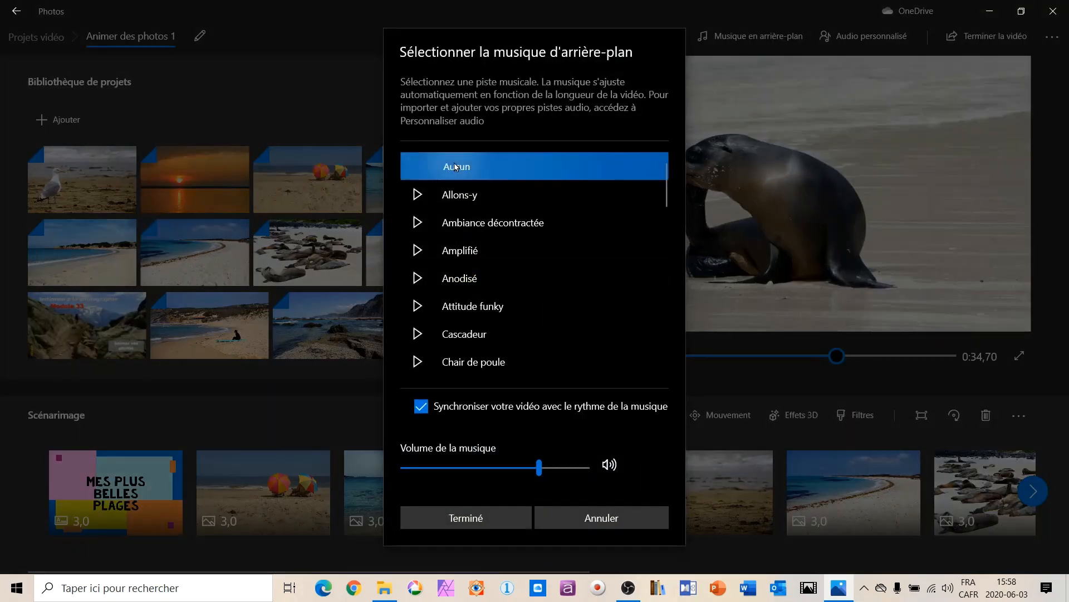
pyautogui.click(462, 517)
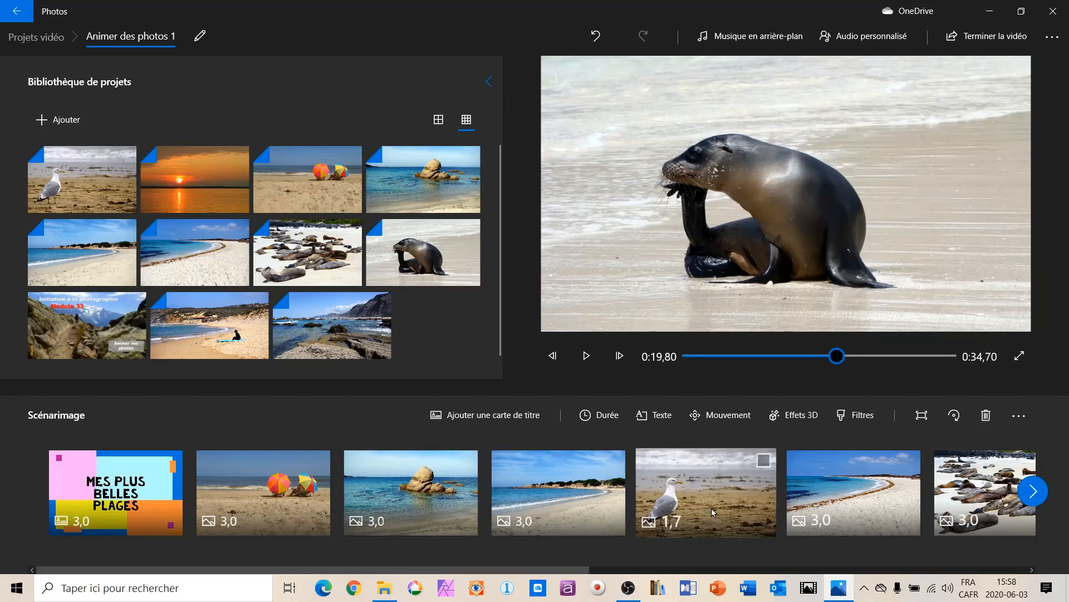
# Set the seagull photo's display duration to 3 s.
pyautogui.click(695, 499)
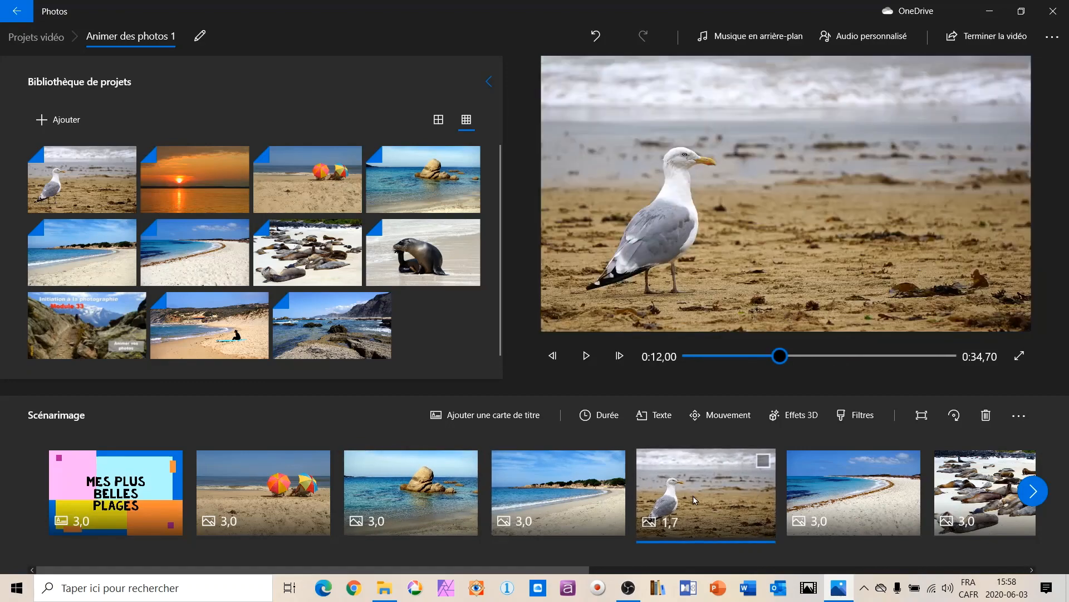
pyautogui.rightClick(694, 499)
pyautogui.click(734, 310)
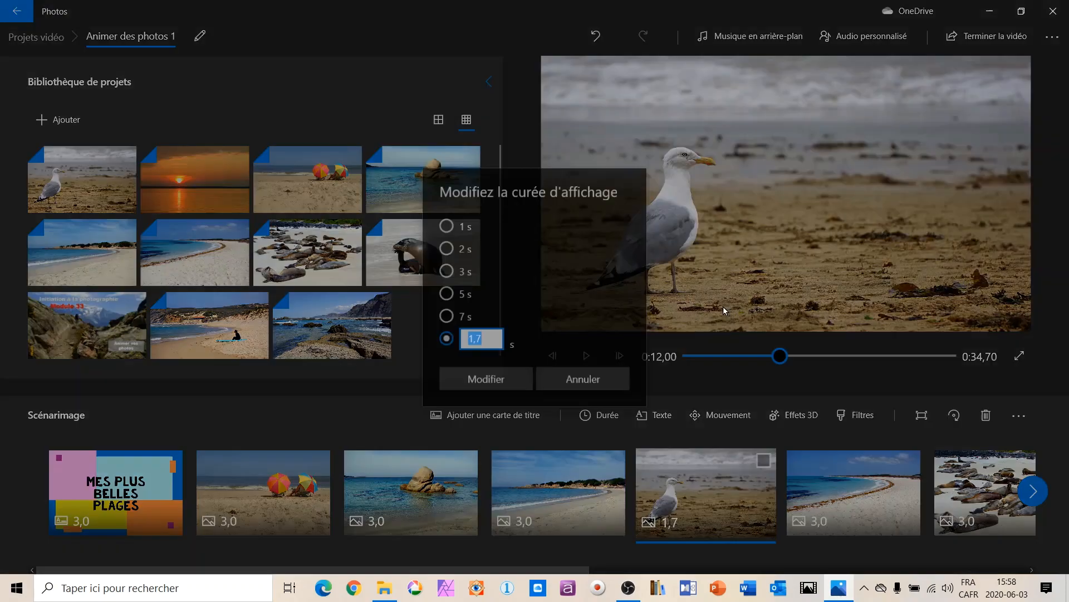
pyautogui.click(447, 271)
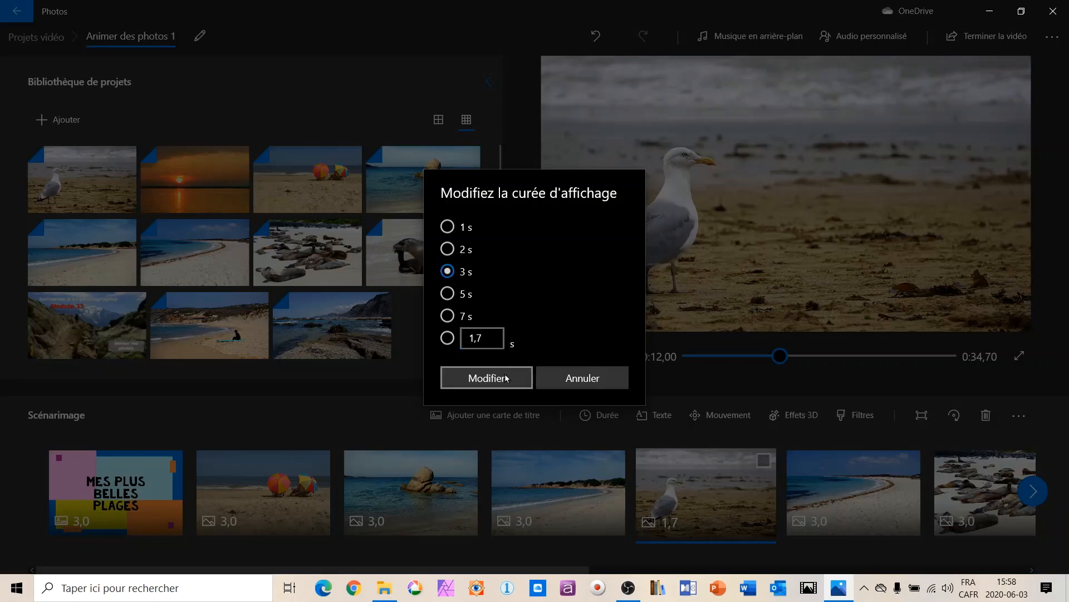
pyautogui.click(487, 377)
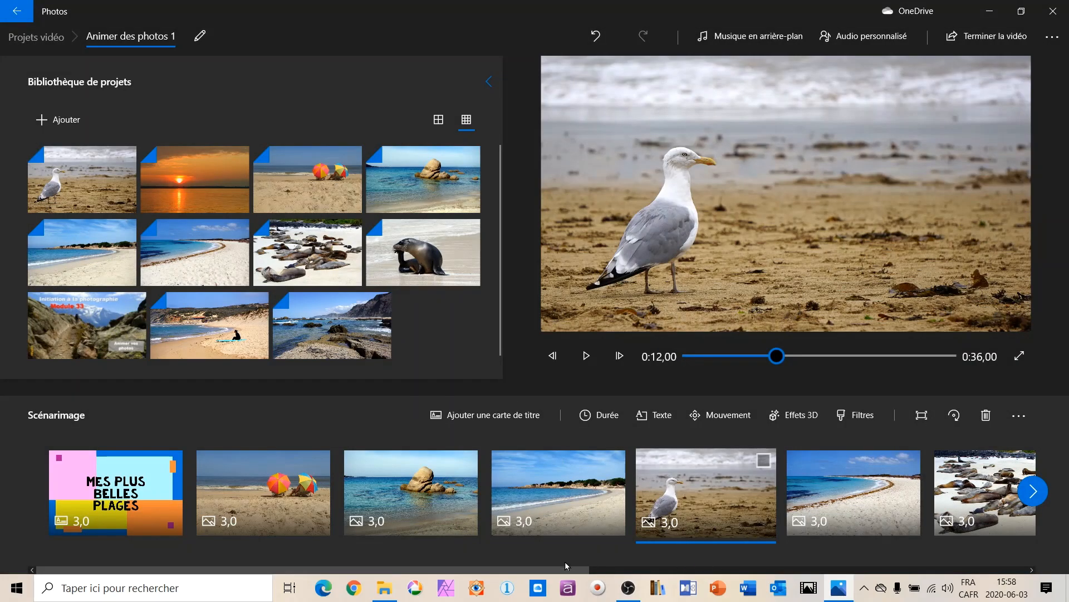
pyautogui.moveTo(568, 567); pyautogui.dragTo(165, 568)
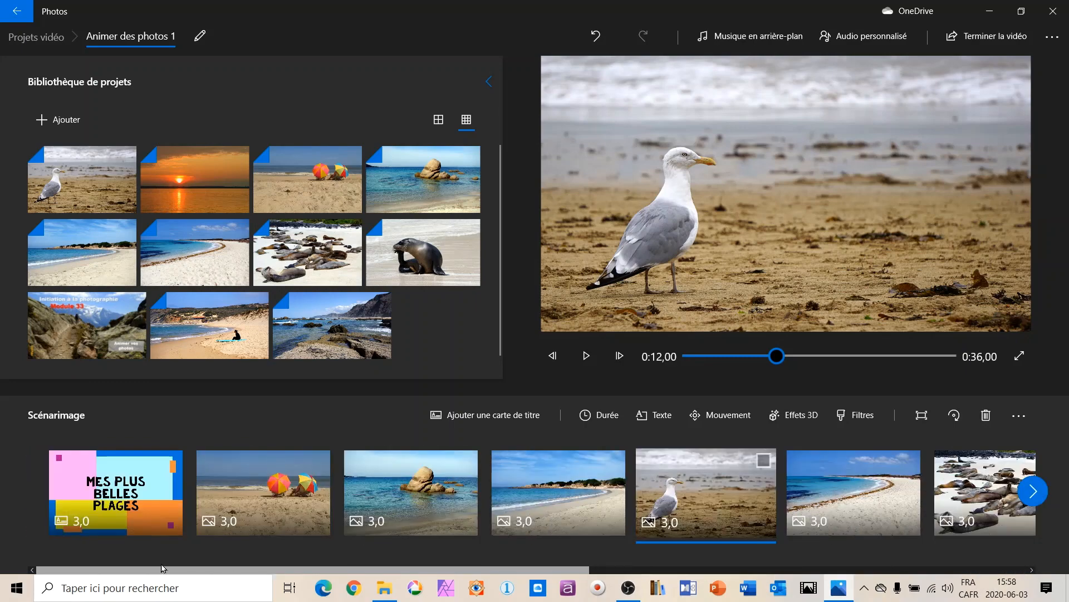
pyautogui.click(866, 38)
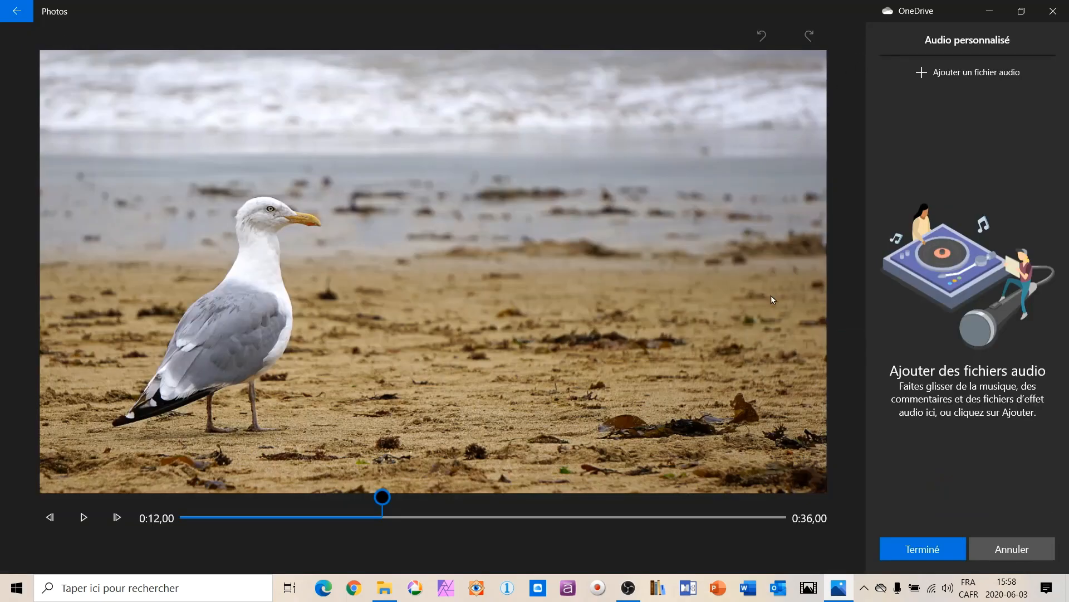
pyautogui.click(1000, 552)
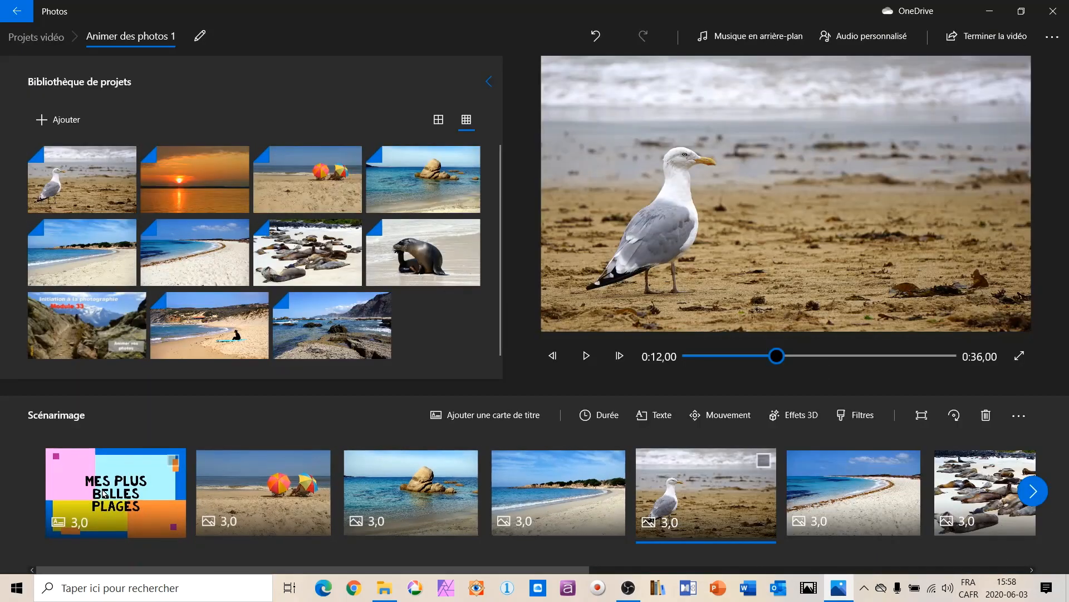
# Add the audio file "07 Ka Pua U'i" from the desktop's Photos folder as custom audio, starting from the opening title card.
pyautogui.click(104, 494)
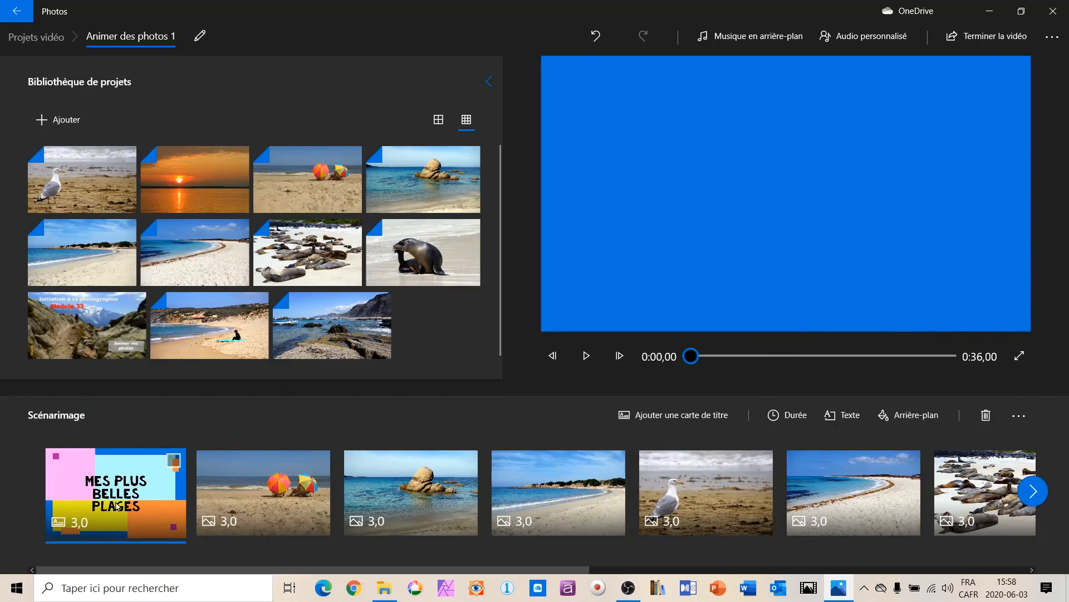
pyautogui.click(871, 38)
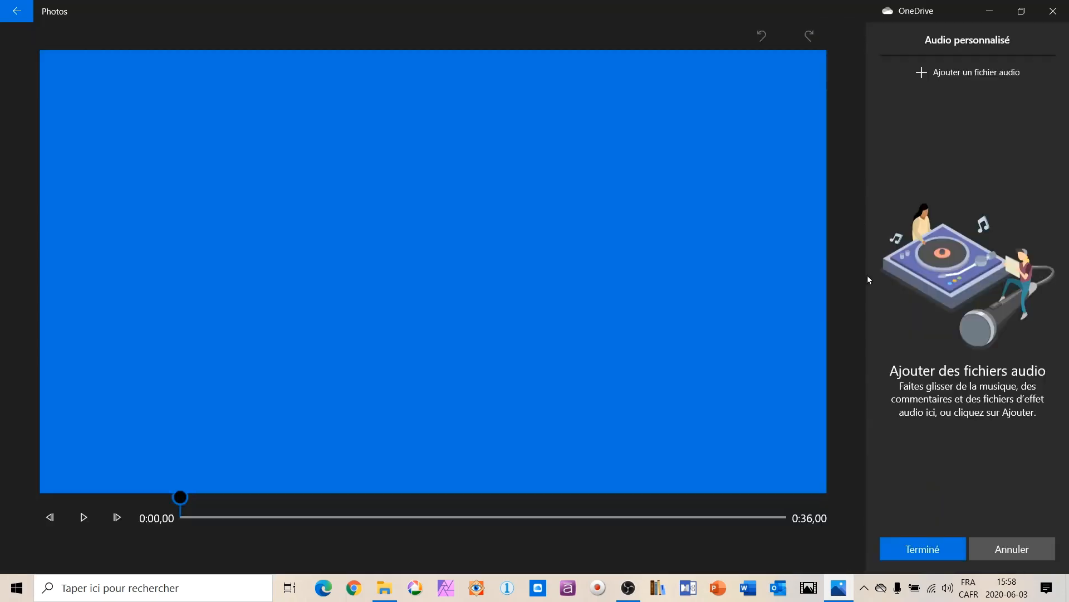
pyautogui.click(982, 70)
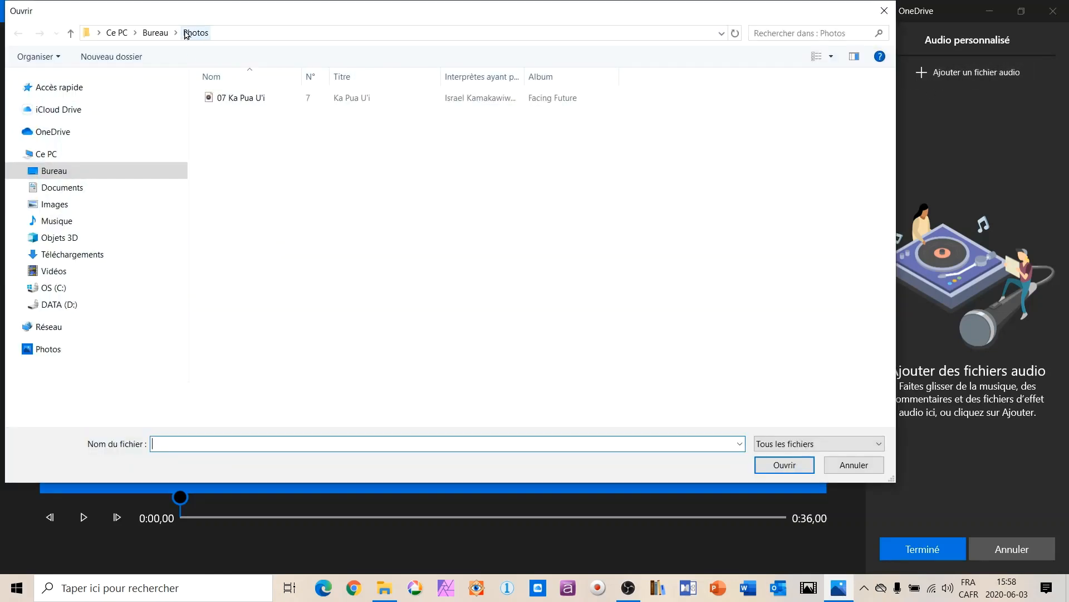
pyautogui.click(241, 99)
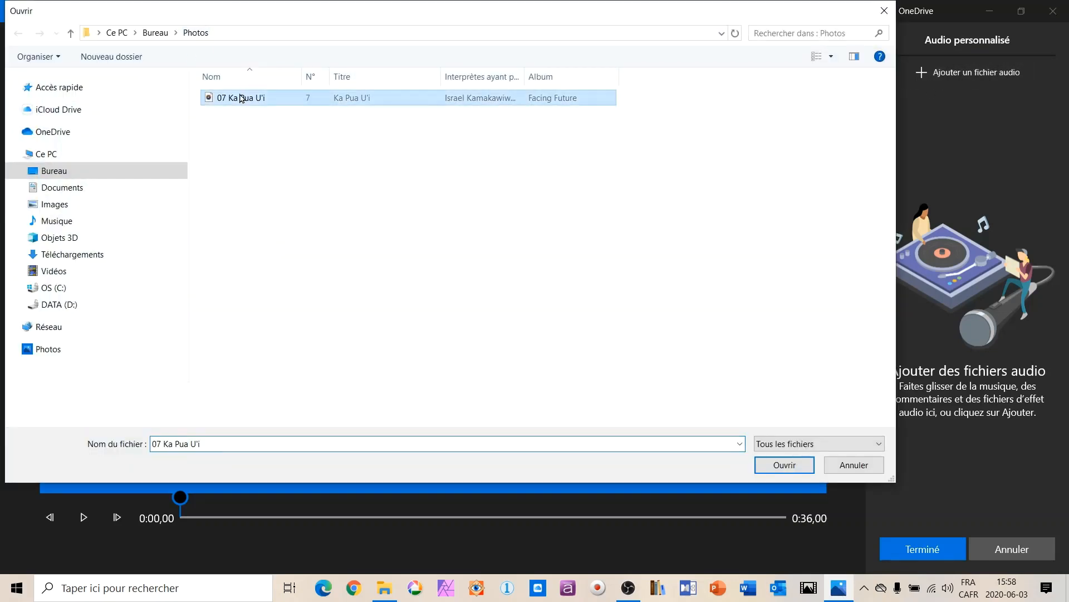
pyautogui.click(785, 465)
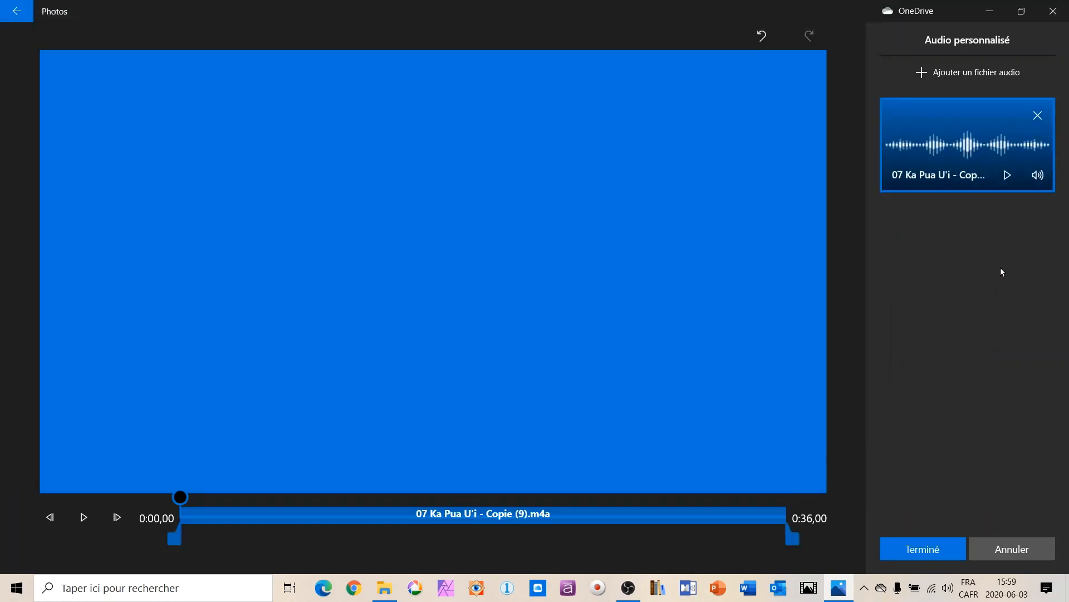
# Lower the custom audio track's volume to about two thirds and enable its fade-out ("Disparition en fondu").
pyautogui.click(1039, 176)
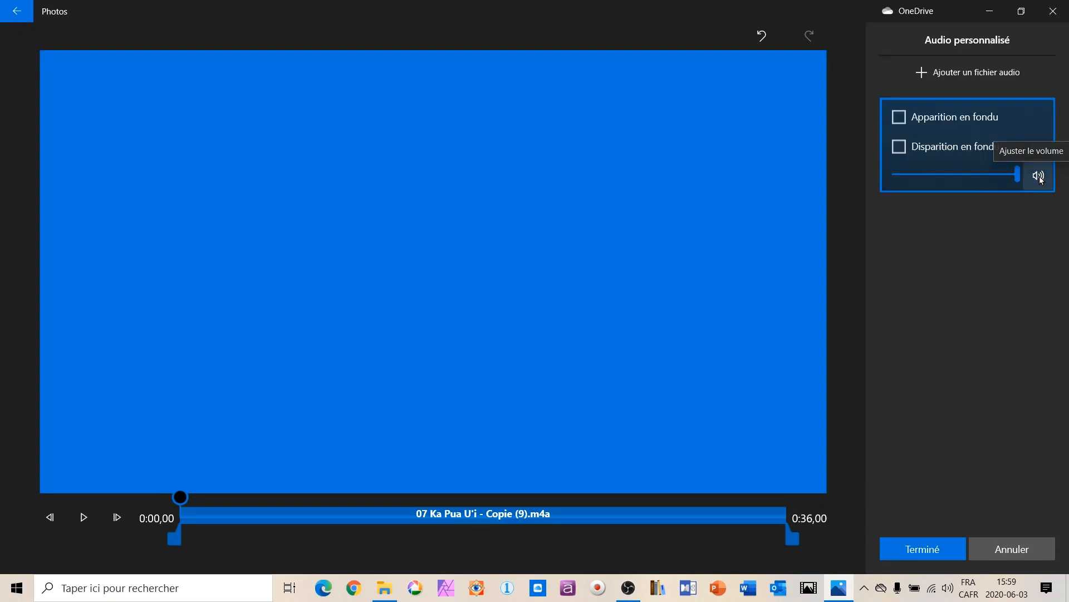
pyautogui.moveTo(1017, 176); pyautogui.dragTo(977, 179)
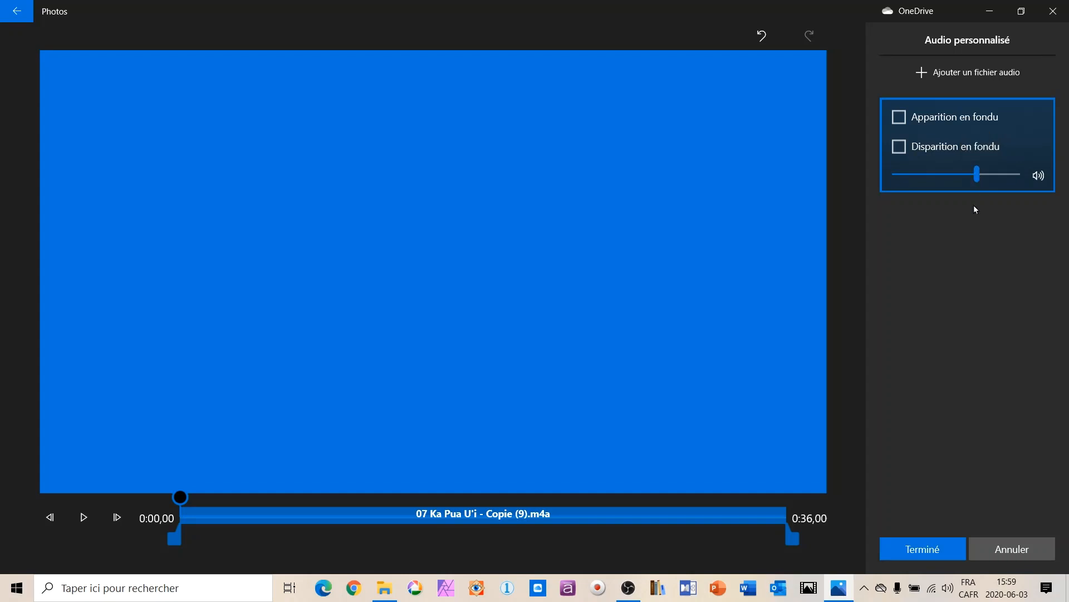
pyautogui.click(902, 148)
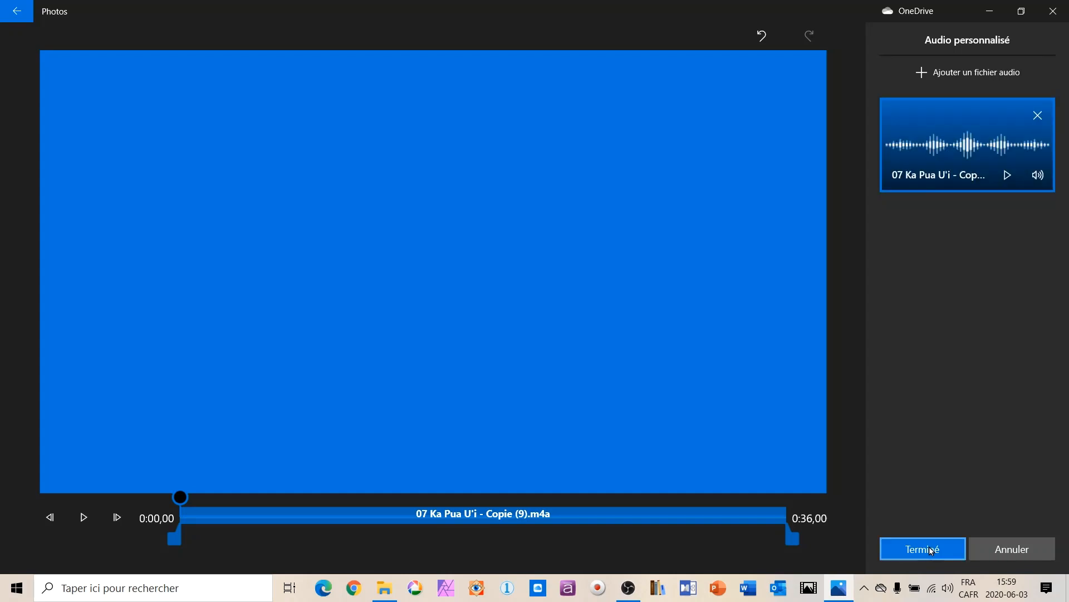
# Preview the added audio track, stop it and apply the custom audio to the project.
pyautogui.click(1007, 174)
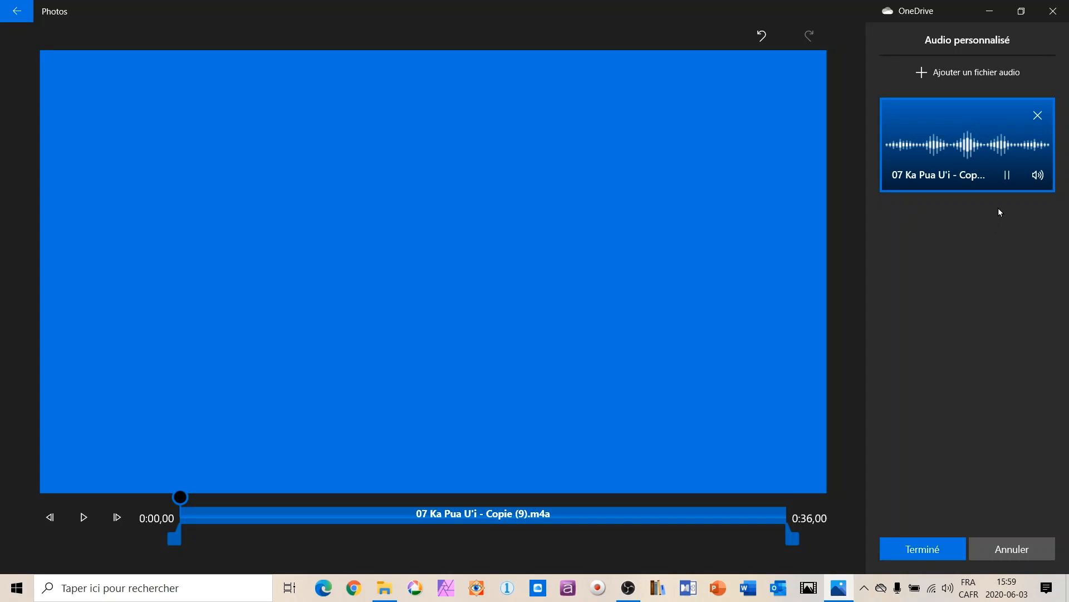
pyautogui.click(1008, 176)
pyautogui.click(933, 550)
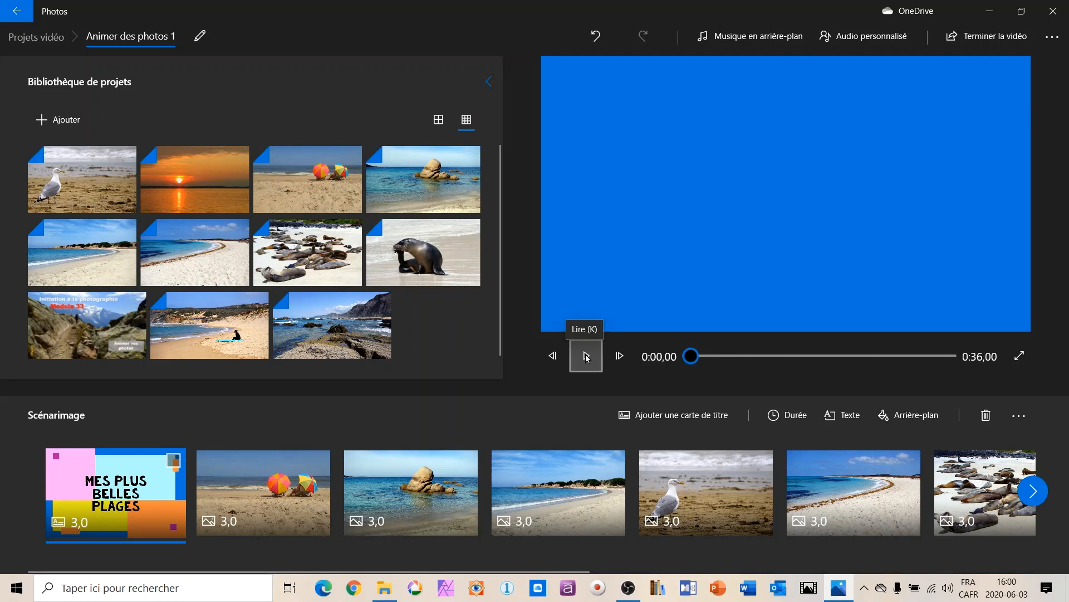
# Play the whole slideshow in full screen with its soundtrack, and return to the editor.
pyautogui.click(1022, 356)
pyautogui.click(74, 568)
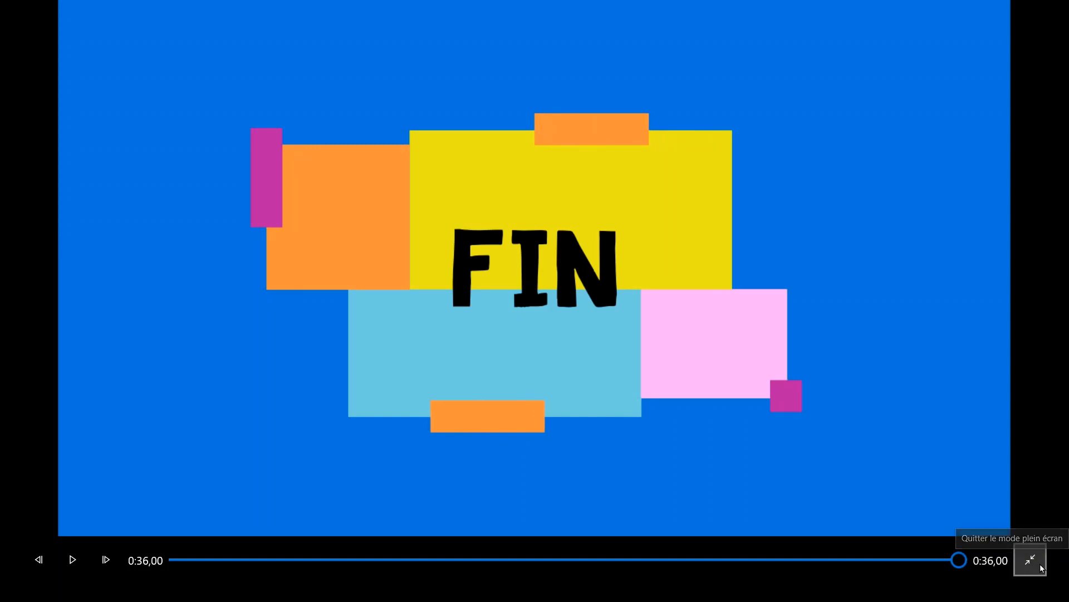
pyautogui.click(1032, 560)
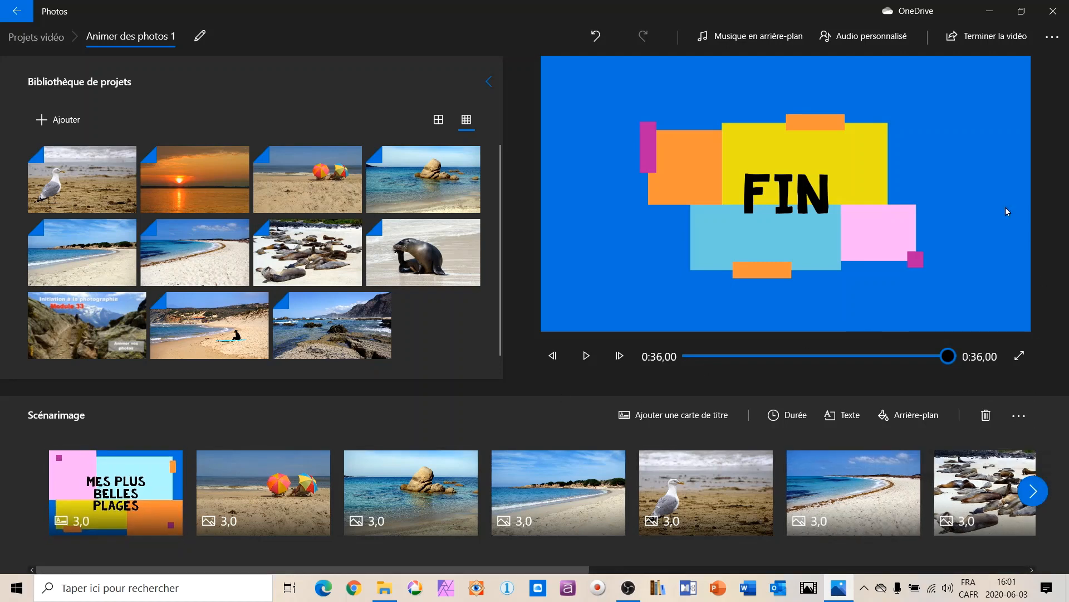
# Export the finished video in "Haute 1 080 pixels" quality as "Animer des photos 1" to the Vidéos\Test folder on DATA (D:).
pyautogui.click(987, 35)
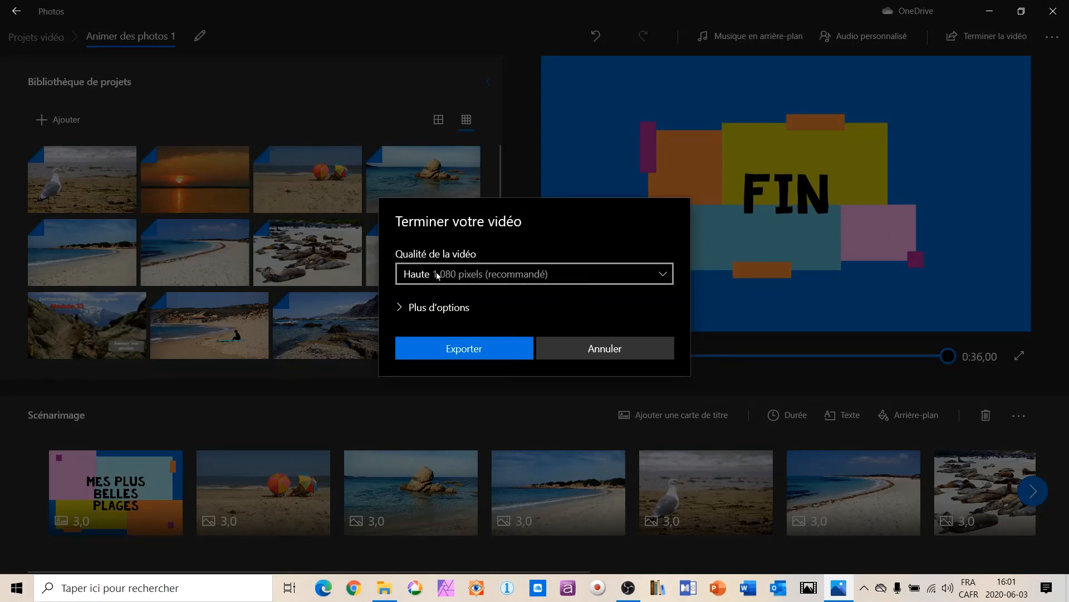
pyautogui.click(663, 275)
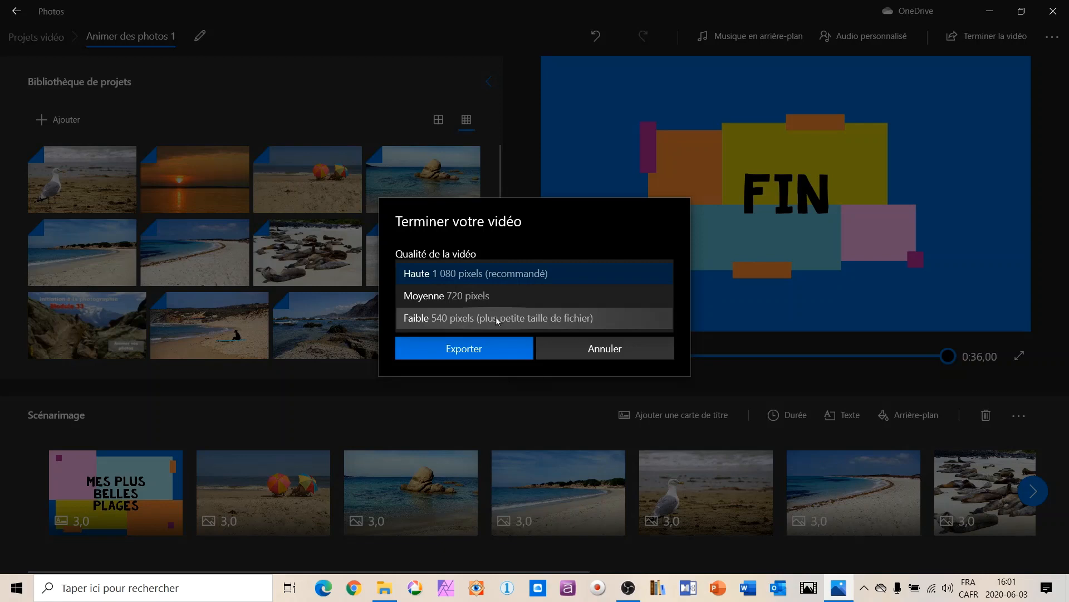
pyautogui.click(511, 273)
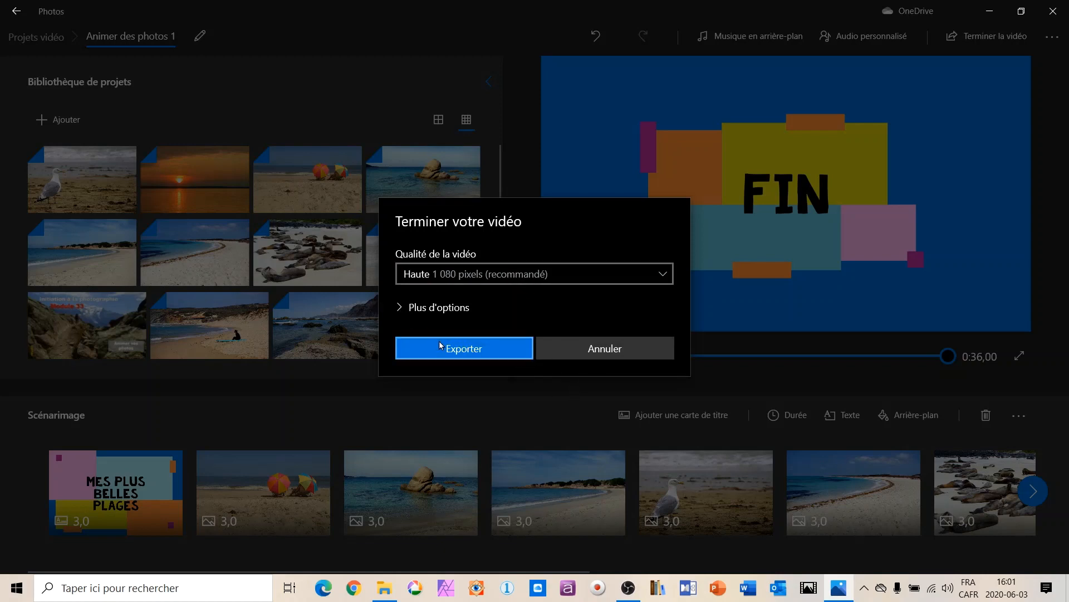
pyautogui.click(401, 307)
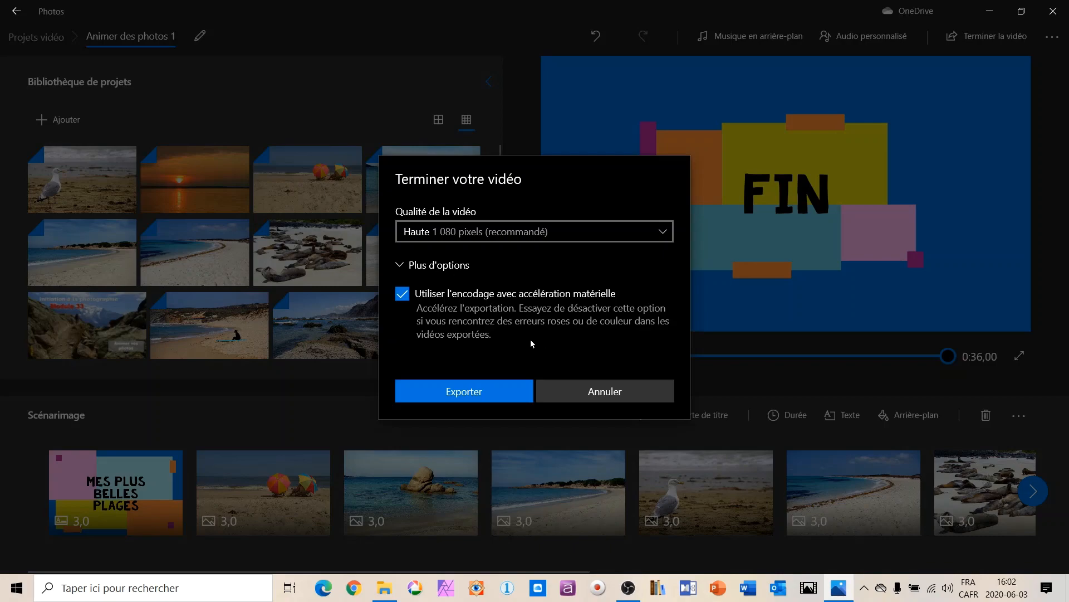
pyautogui.click(485, 392)
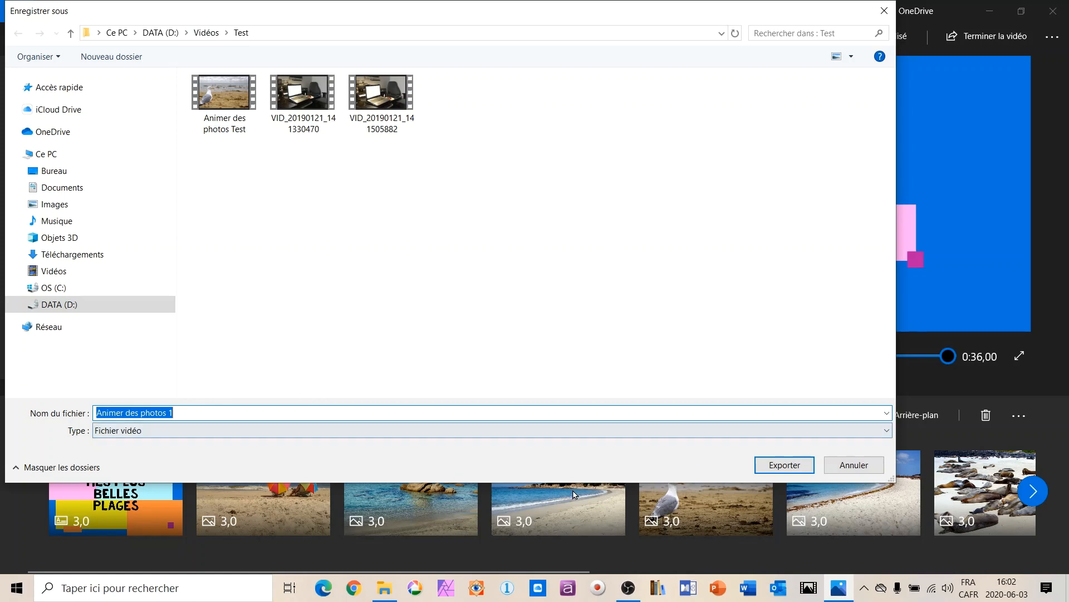
pyautogui.click(785, 466)
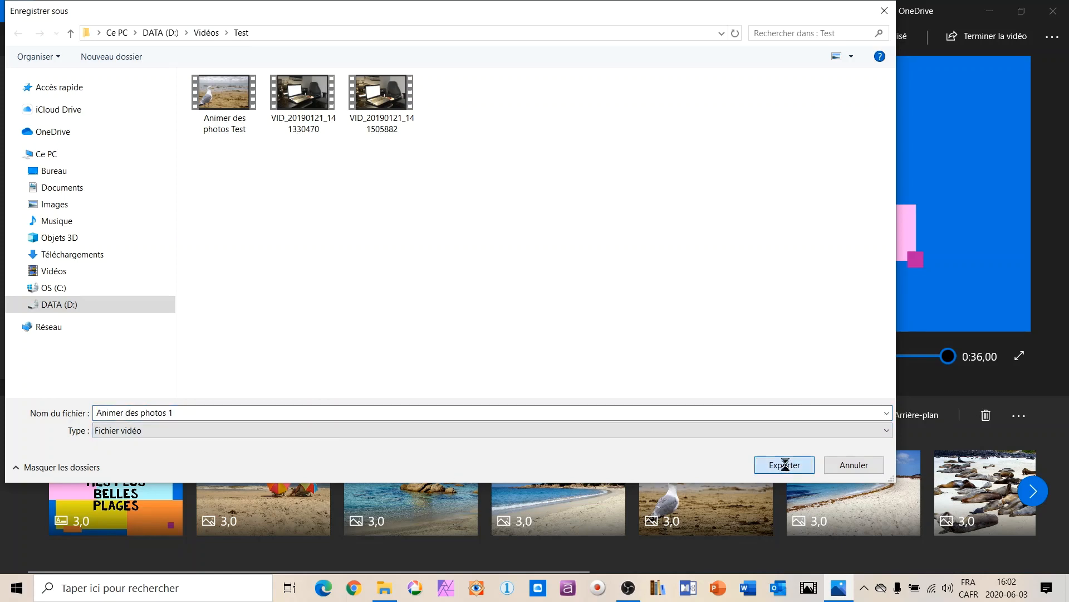